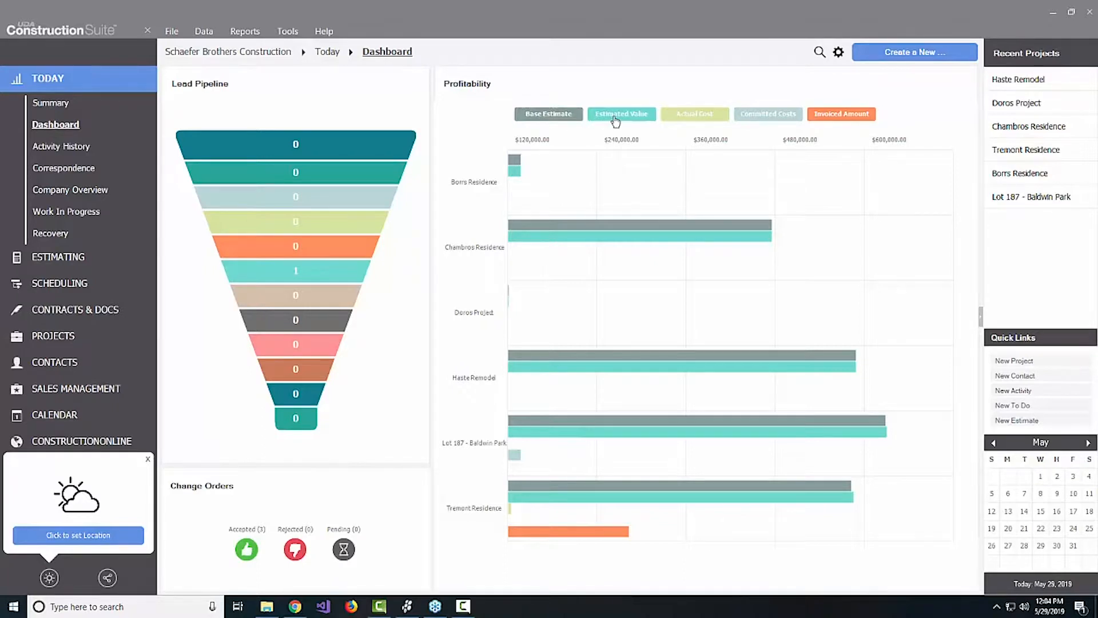
Step: Hide the Actual Cost, Committed Costs and Invoiced Amount series in the Profitability chart
{"action": "left_click", "coordinate": [696, 116]}
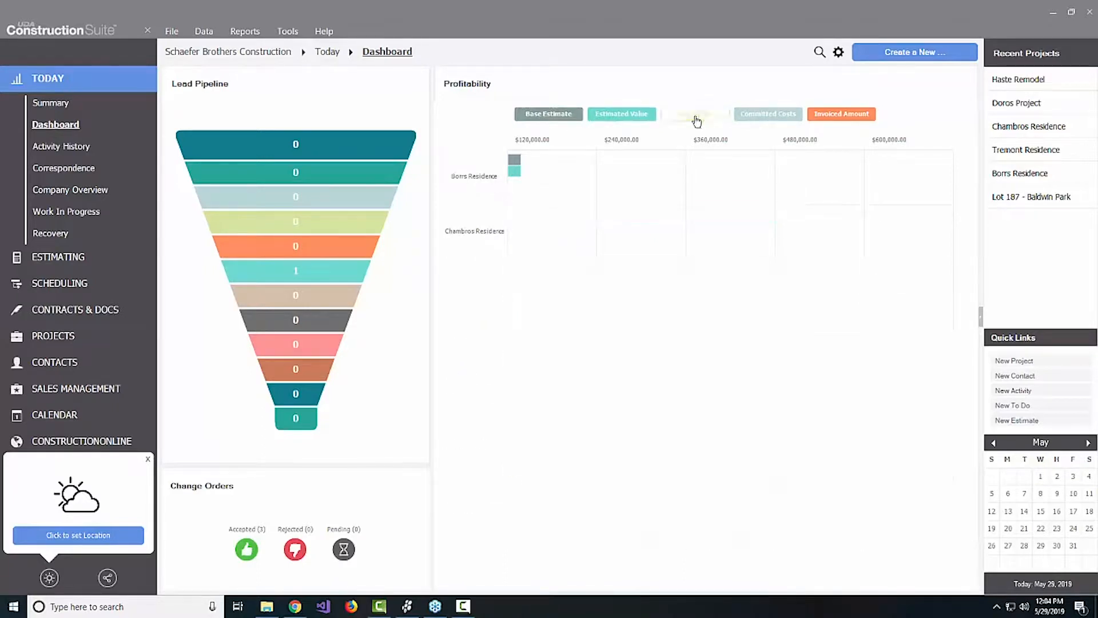
{"action": "left_click", "coordinate": [769, 113]}
{"action": "left_click", "coordinate": [854, 117]}
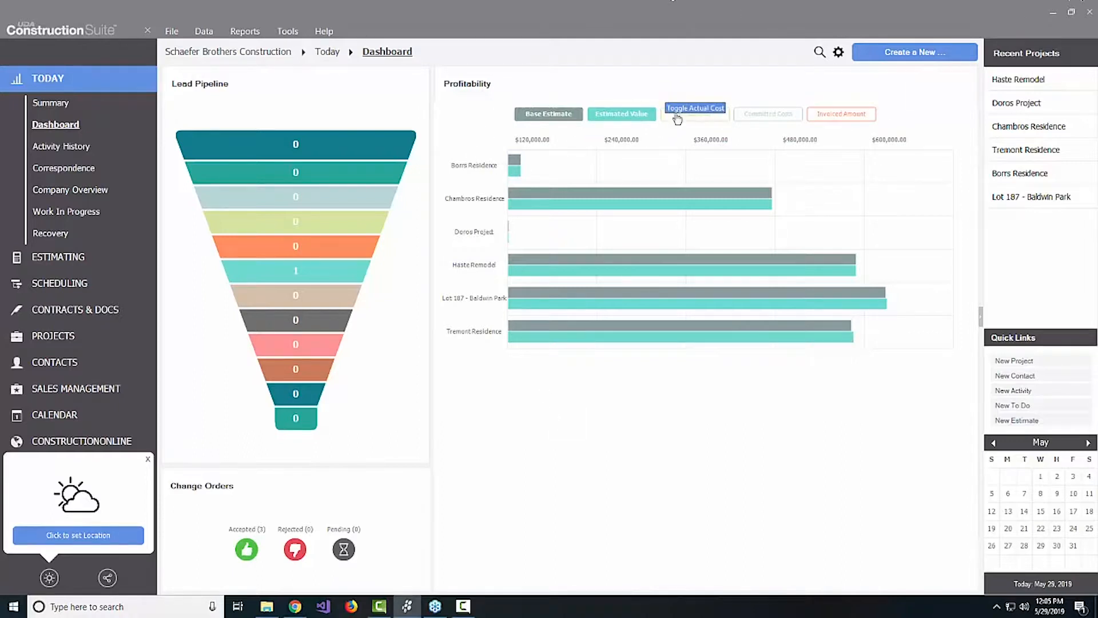
Step: Check which filters are offered for the dashboard's financial graph, without applying one
{"action": "left_click", "coordinate": [839, 54]}
{"action": "mouse_move", "coordinate": [868, 56]}
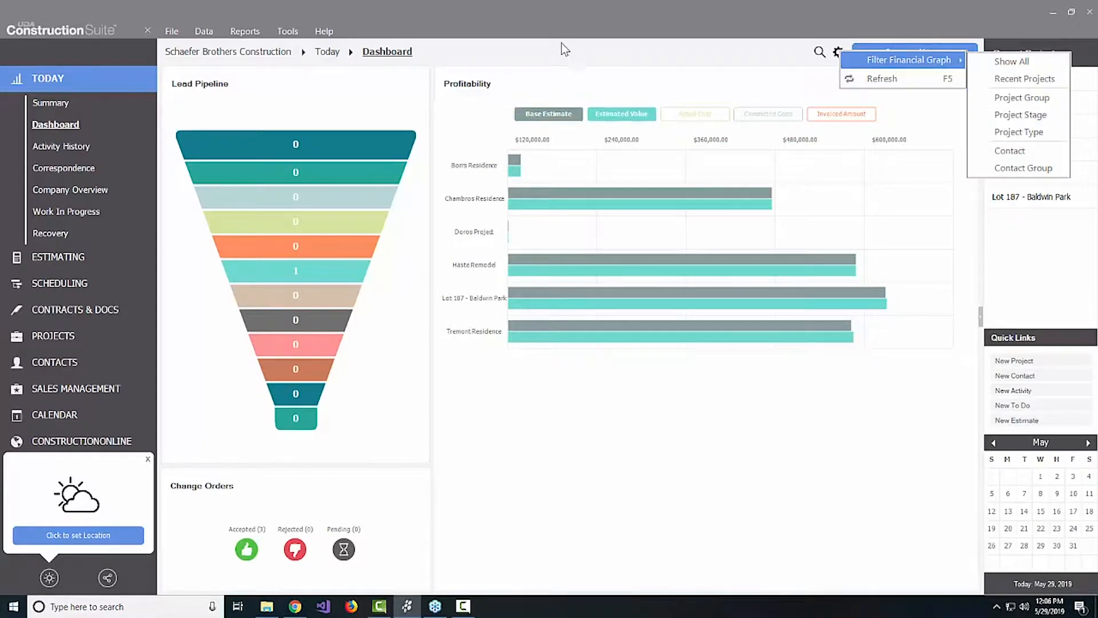
{"action": "left_click", "coordinate": [605, 415]}
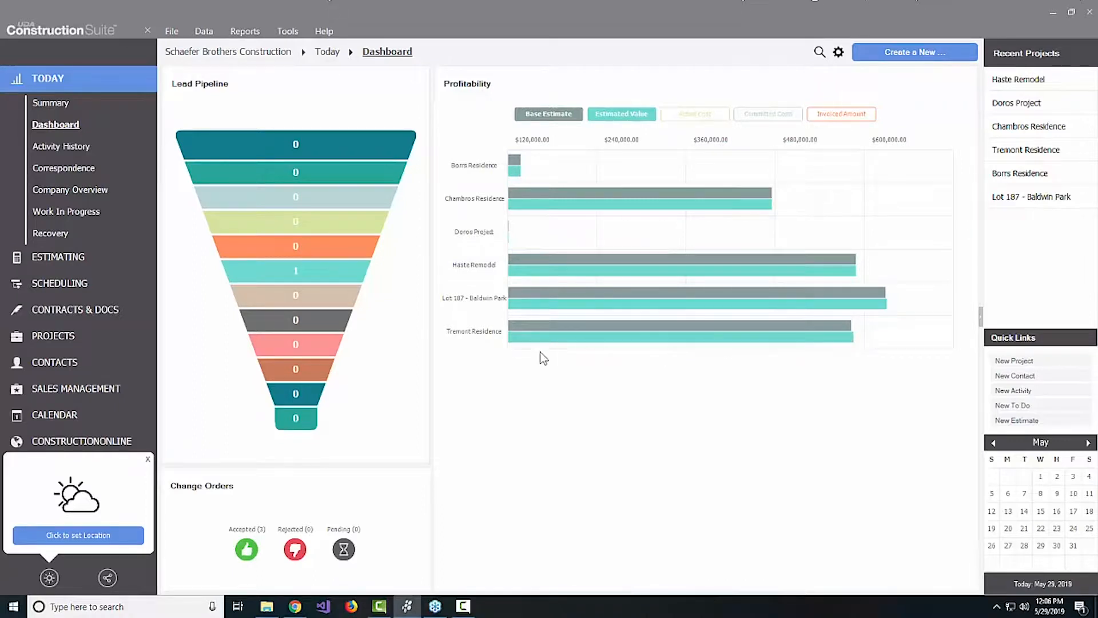
Step: View the Company Overview and the Work In Progress report, including the report's project type and project stage filter choices
{"action": "left_click", "coordinate": [70, 189]}
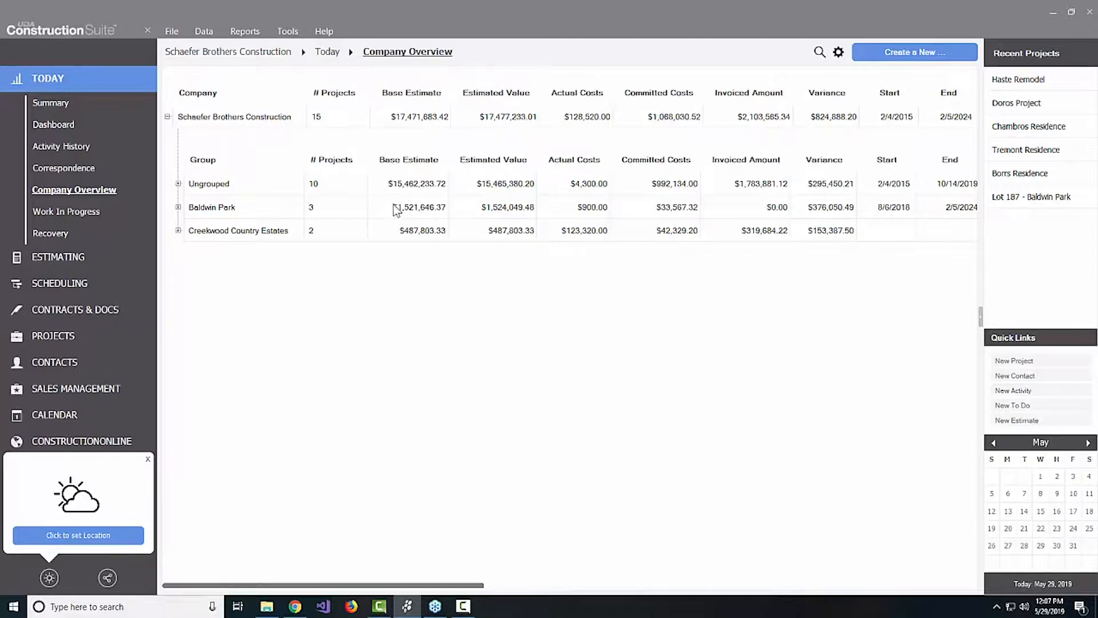
{"action": "left_click", "coordinate": [80, 213]}
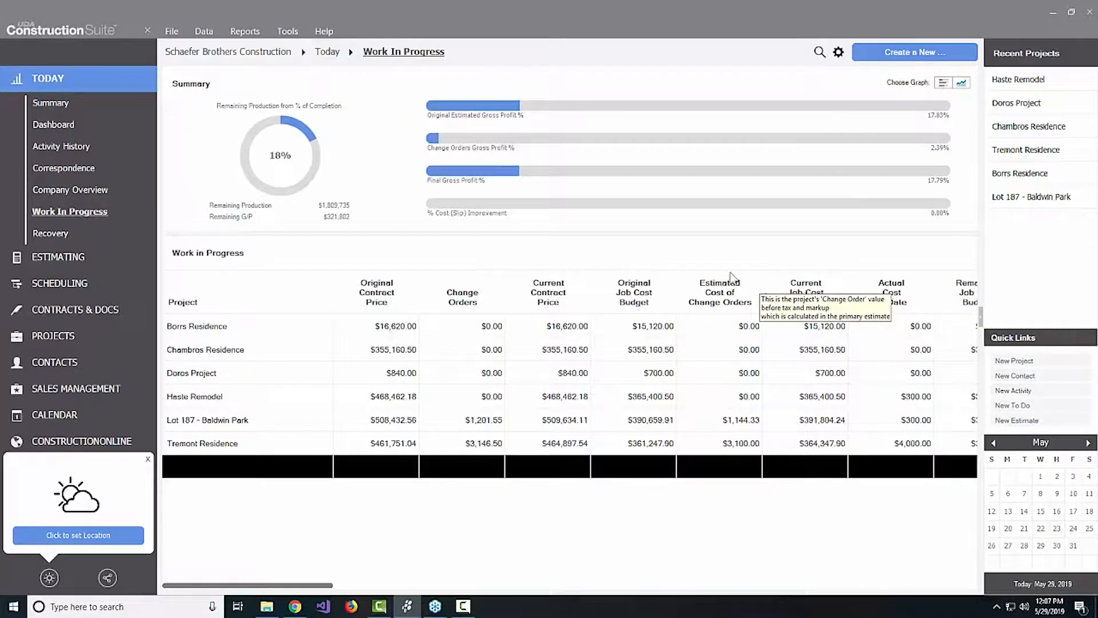
{"action": "left_click", "coordinate": [838, 52]}
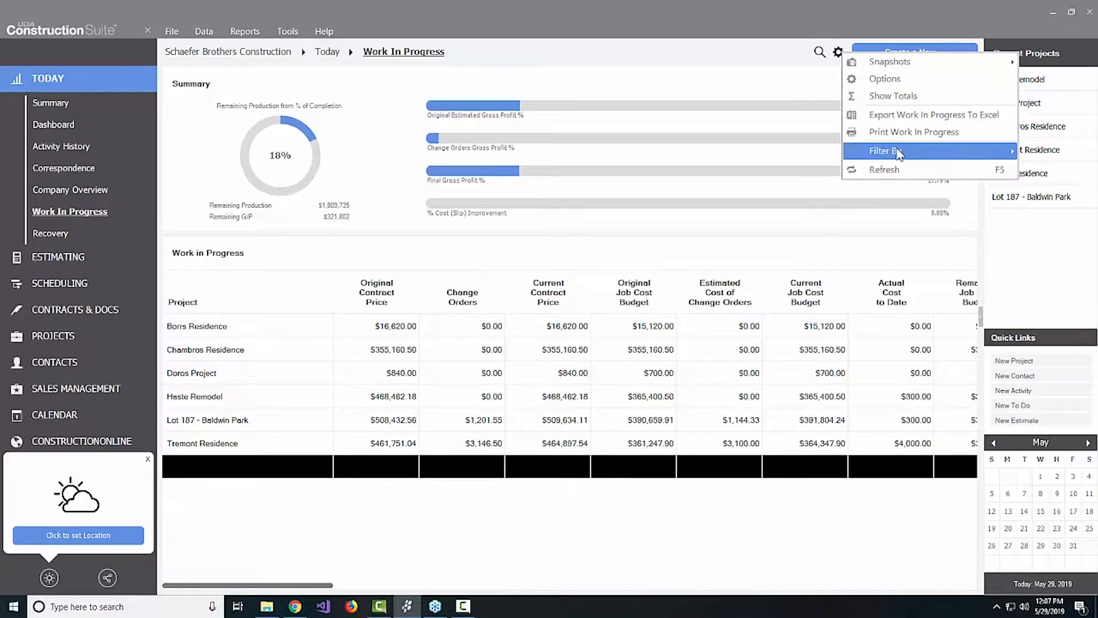
{"action": "mouse_move", "coordinate": [895, 153]}
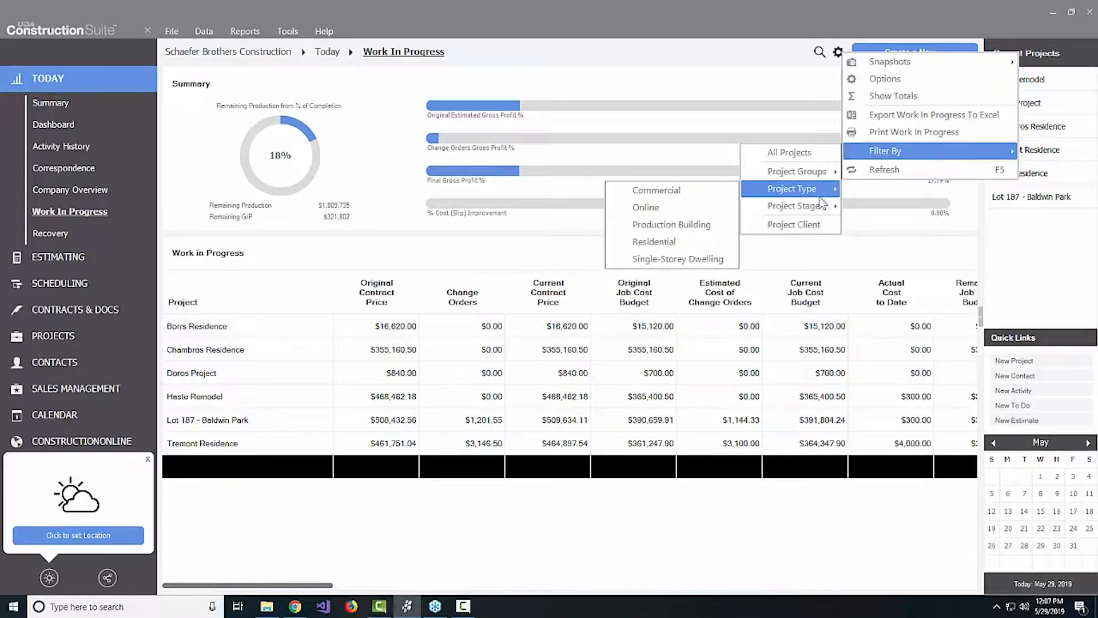
{"action": "mouse_move", "coordinate": [821, 207]}
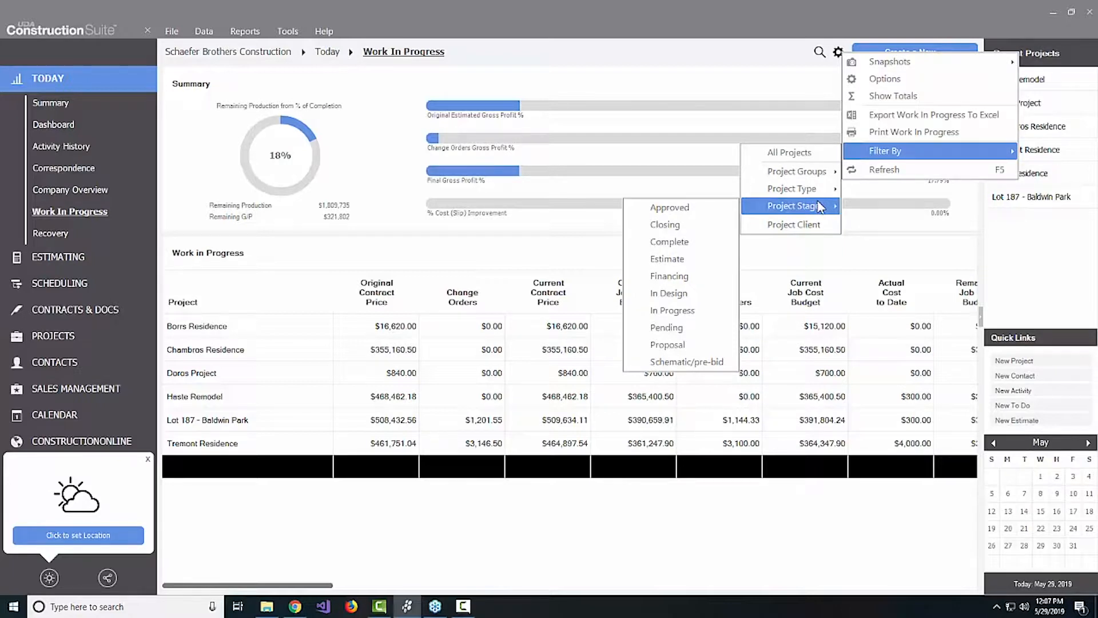
{"action": "left_click", "coordinate": [841, 522]}
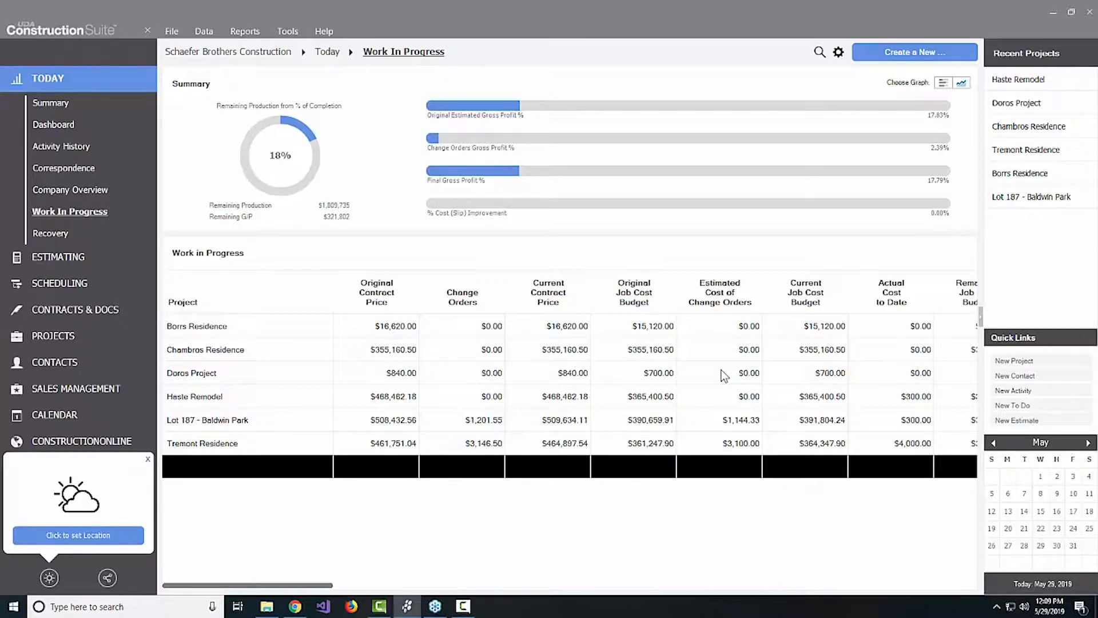
Step: Show the list of all projects and look at the actions available for the Tremont Residence project
{"action": "left_click", "coordinate": [71, 337]}
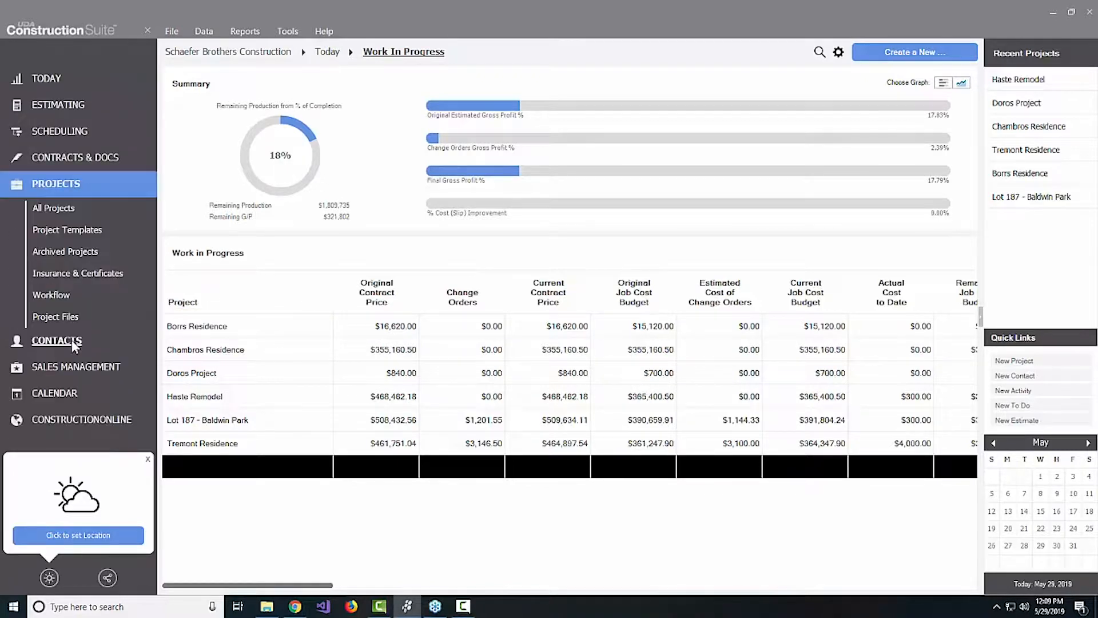
{"action": "left_click", "coordinate": [50, 209]}
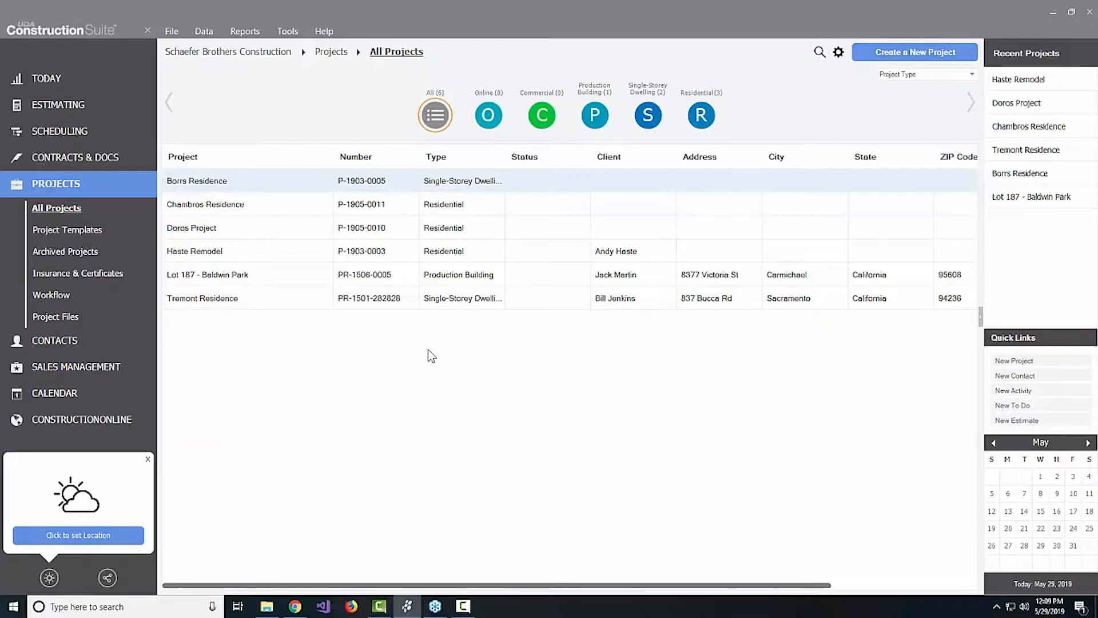
{"action": "right_click", "coordinate": [220, 307]}
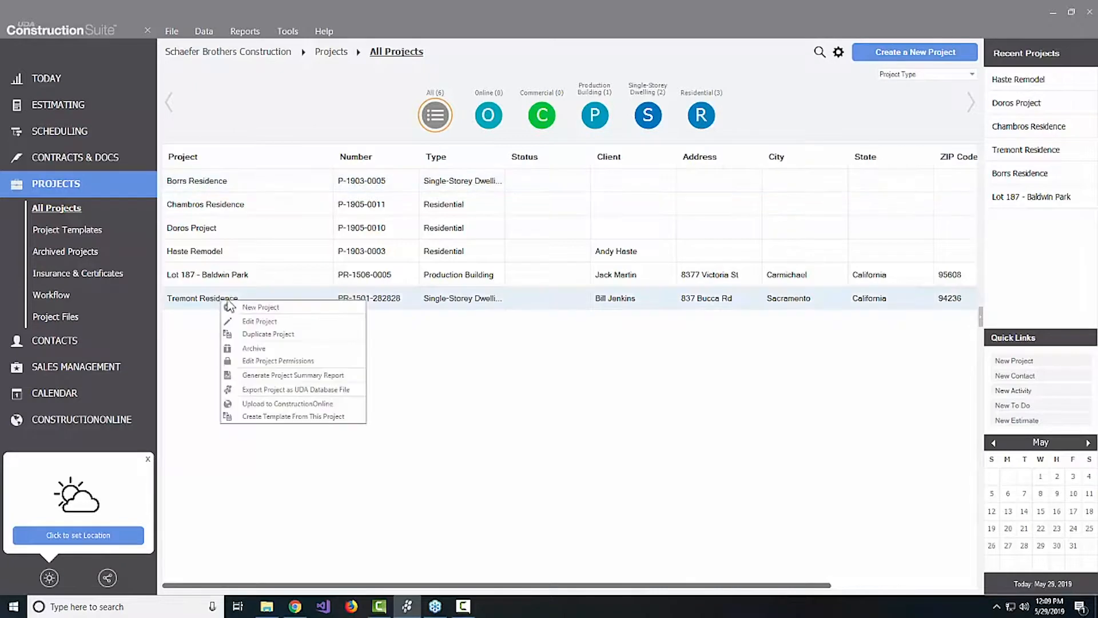
{"action": "left_click", "coordinate": [526, 394]}
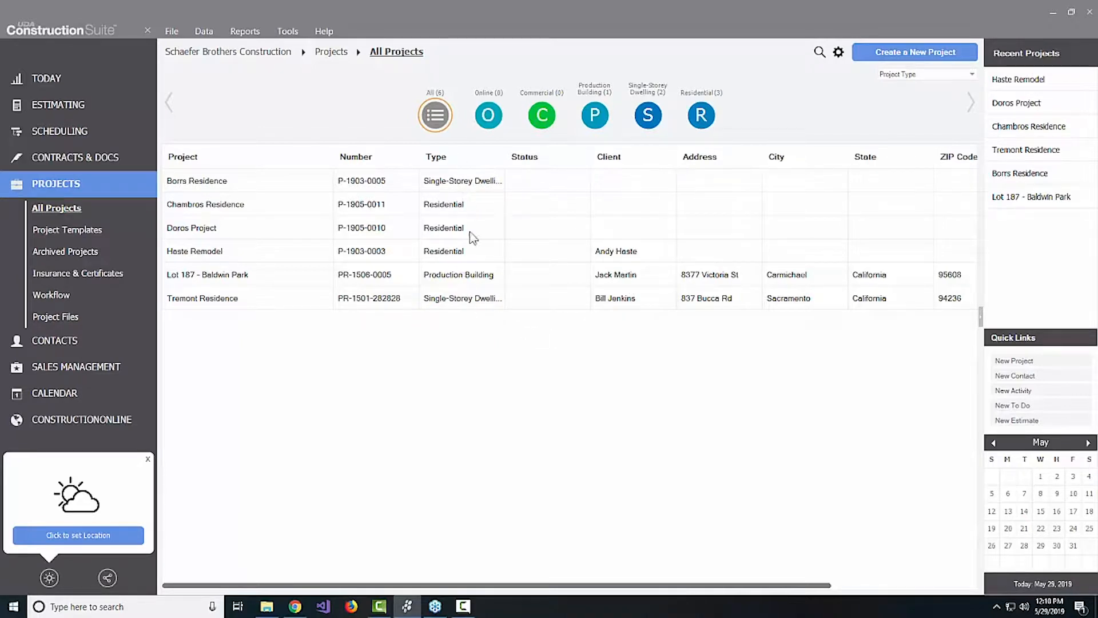
Step: Look through the columns that can be displayed in the project list, leaving the selection as it is
{"action": "right_click", "coordinate": [528, 163]}
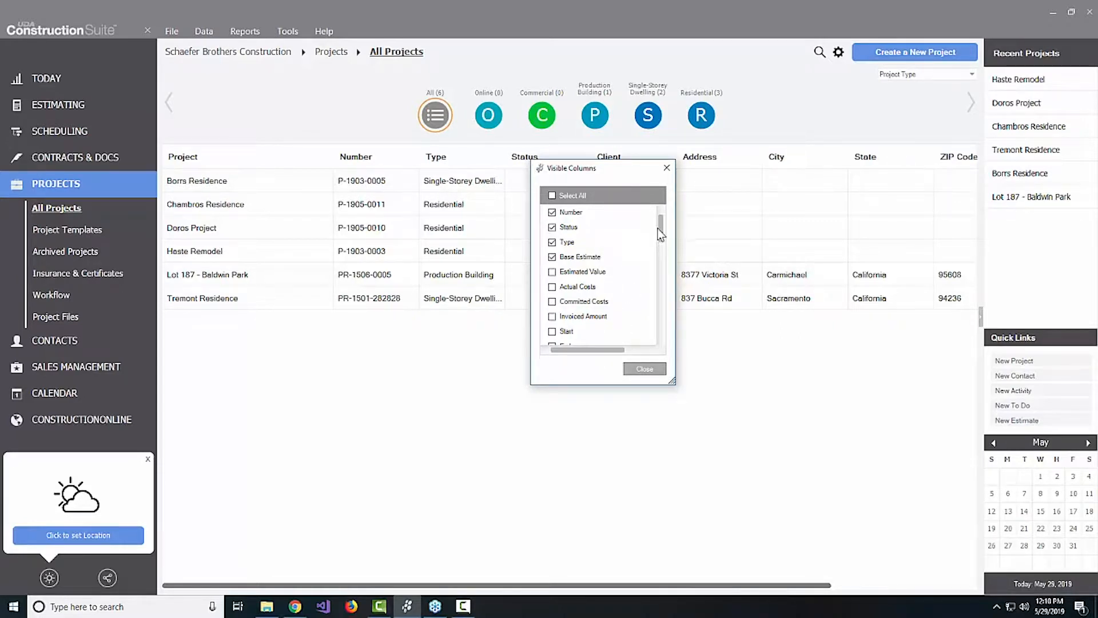
{"action": "left_click_drag", "start_coordinate": [661, 226], "coordinate": [664, 332]}
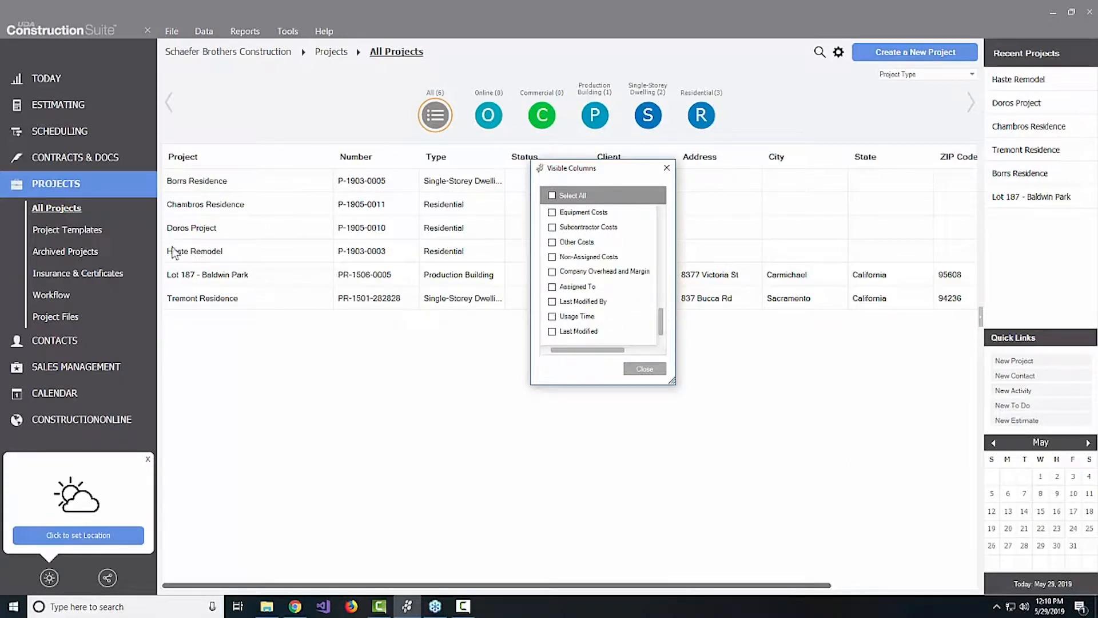
{"action": "left_click", "coordinate": [644, 369]}
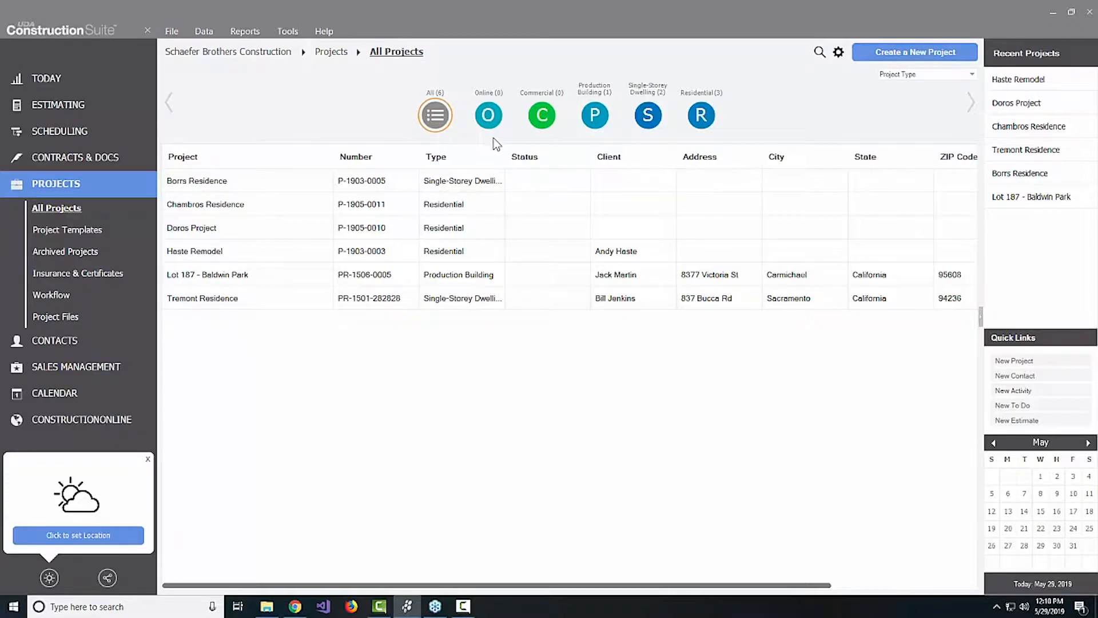
Step: Switch the bubble filters to Project Stage and back to Project Type, and show only Single-Storey Dwelling projects
{"action": "left_click", "coordinate": [911, 79]}
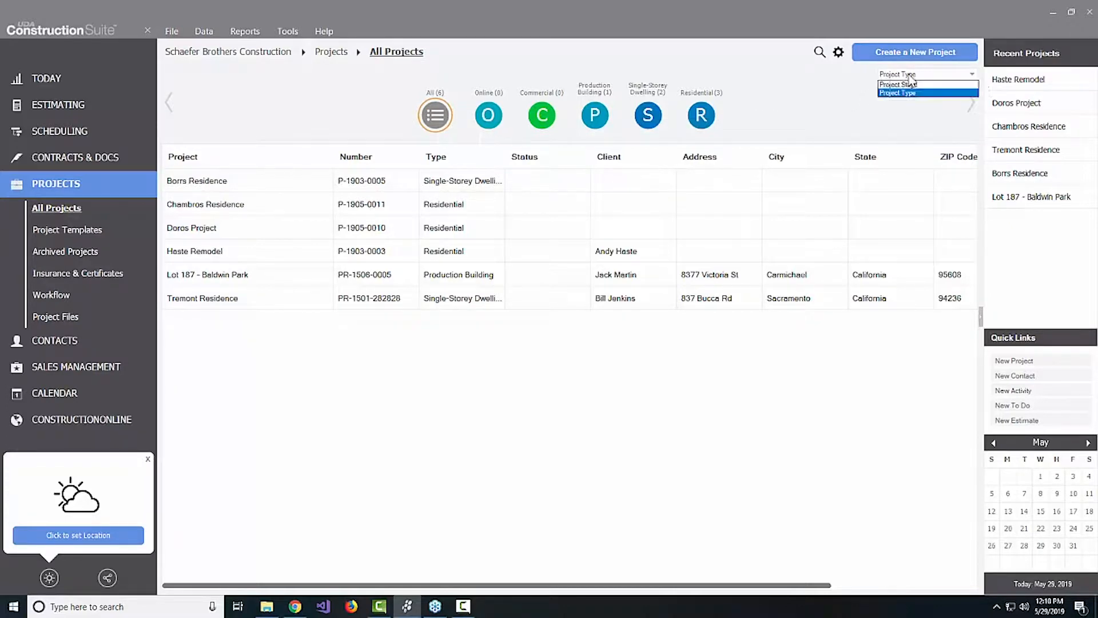
{"action": "left_click", "coordinate": [913, 87]}
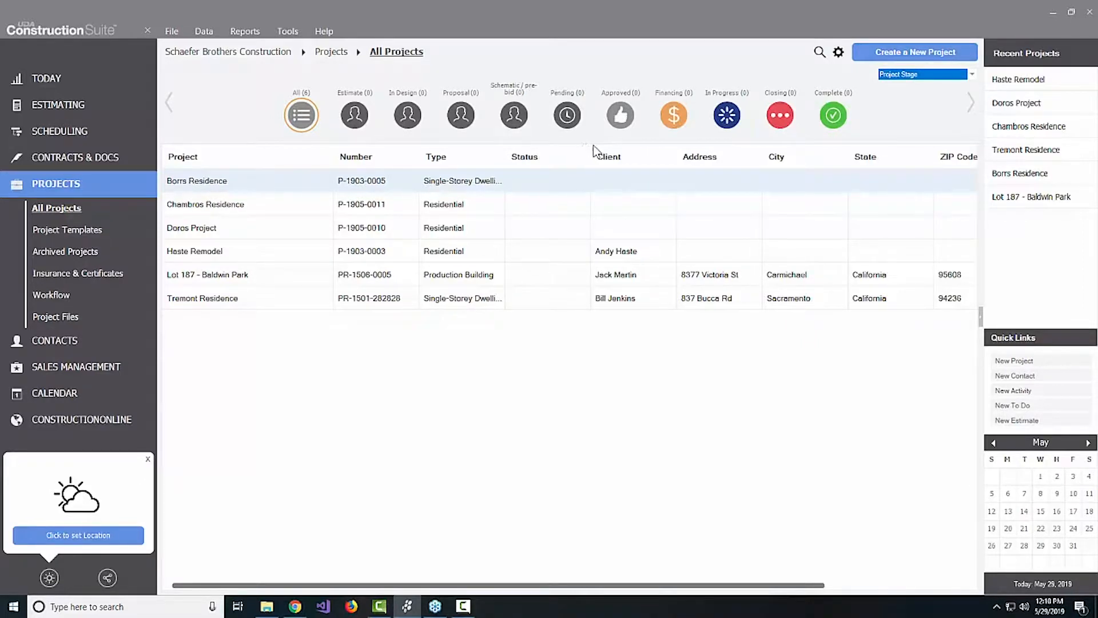
{"action": "left_click", "coordinate": [938, 75]}
{"action": "left_click", "coordinate": [908, 91]}
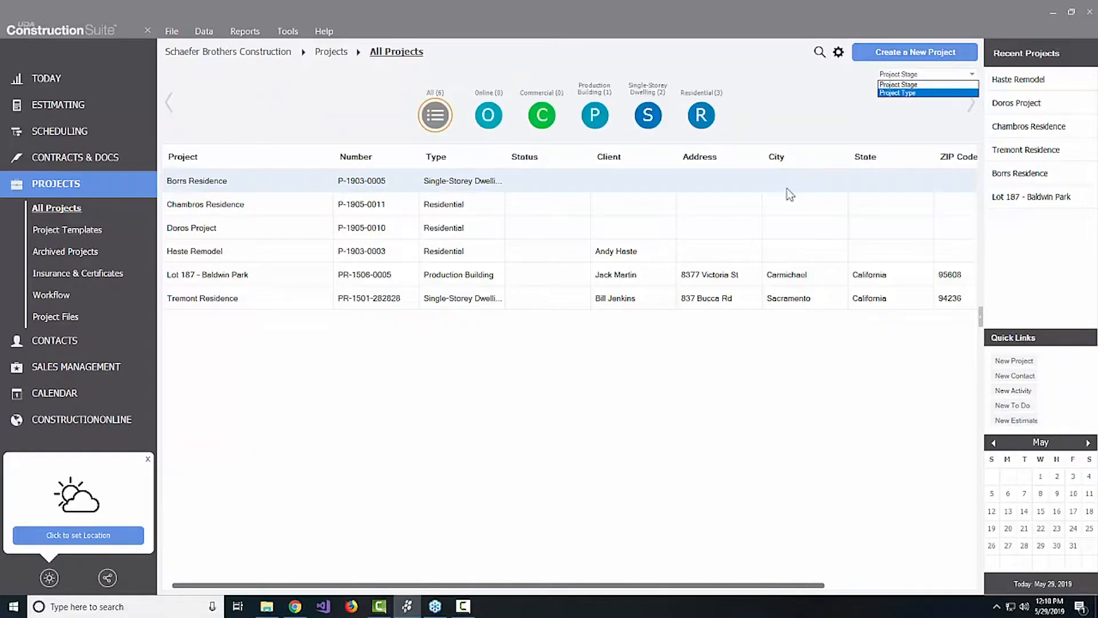
{"action": "left_click", "coordinate": [659, 119]}
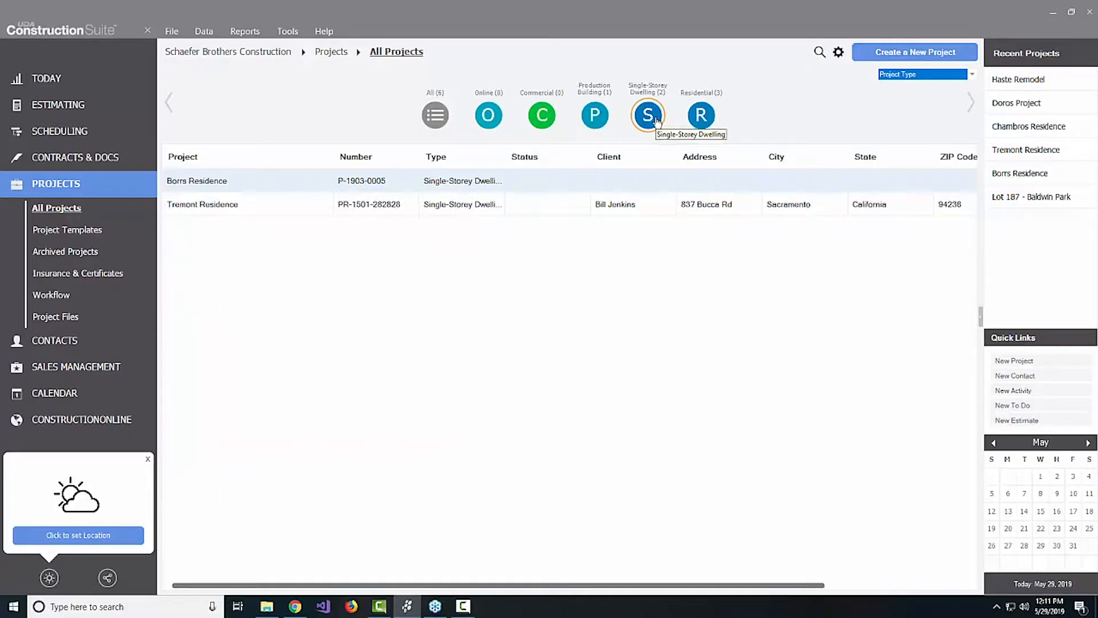
Step: Review the options available for the project list, without applying any
{"action": "left_click", "coordinate": [838, 53]}
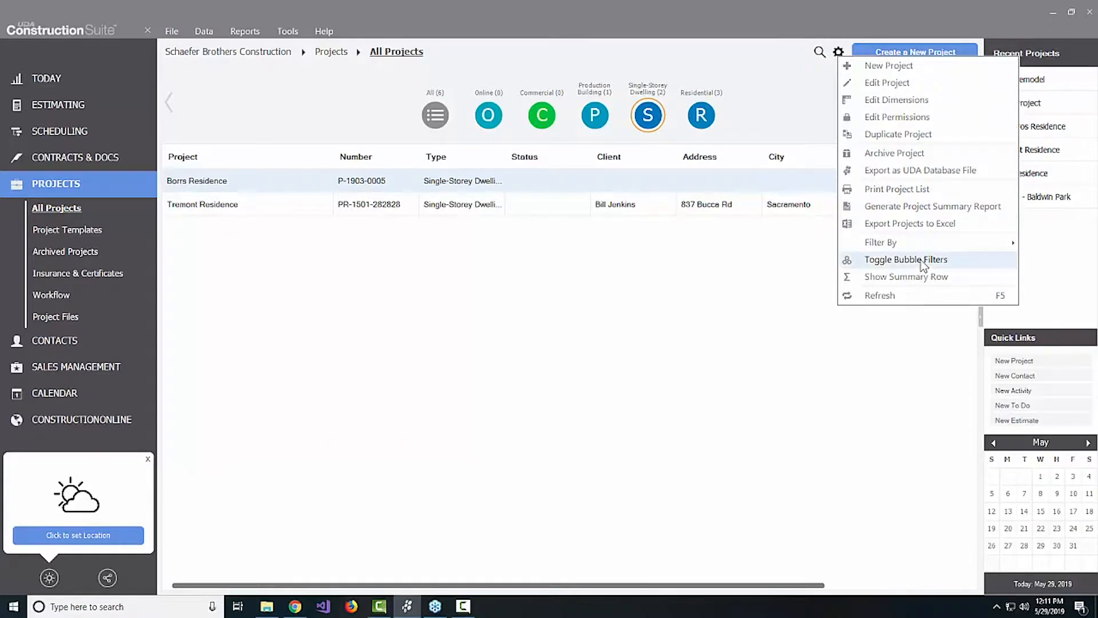
{"action": "mouse_move", "coordinate": [917, 242]}
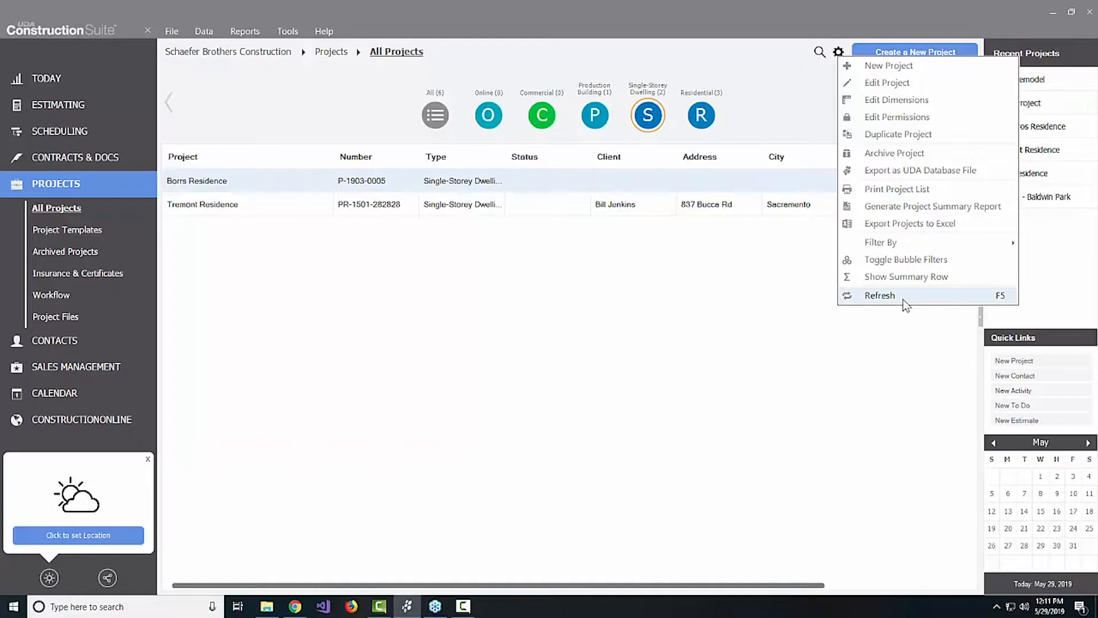
{"action": "left_click", "coordinate": [840, 367]}
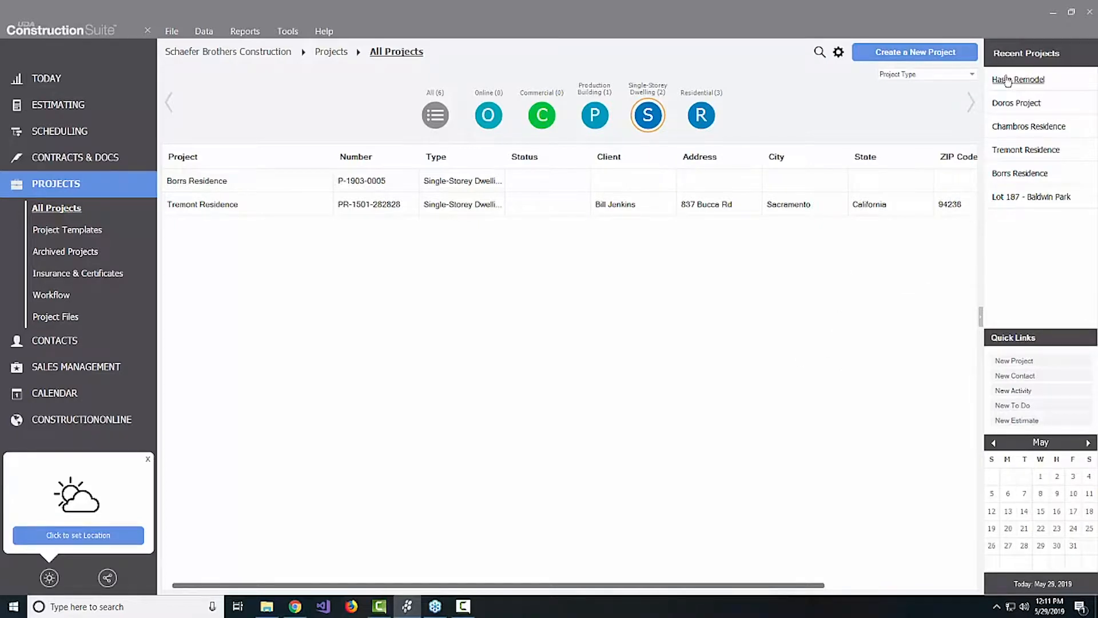
Step: Set the project list's bubble filters to Project Stage
{"action": "left_click", "coordinate": [971, 74]}
{"action": "left_click", "coordinate": [899, 84]}
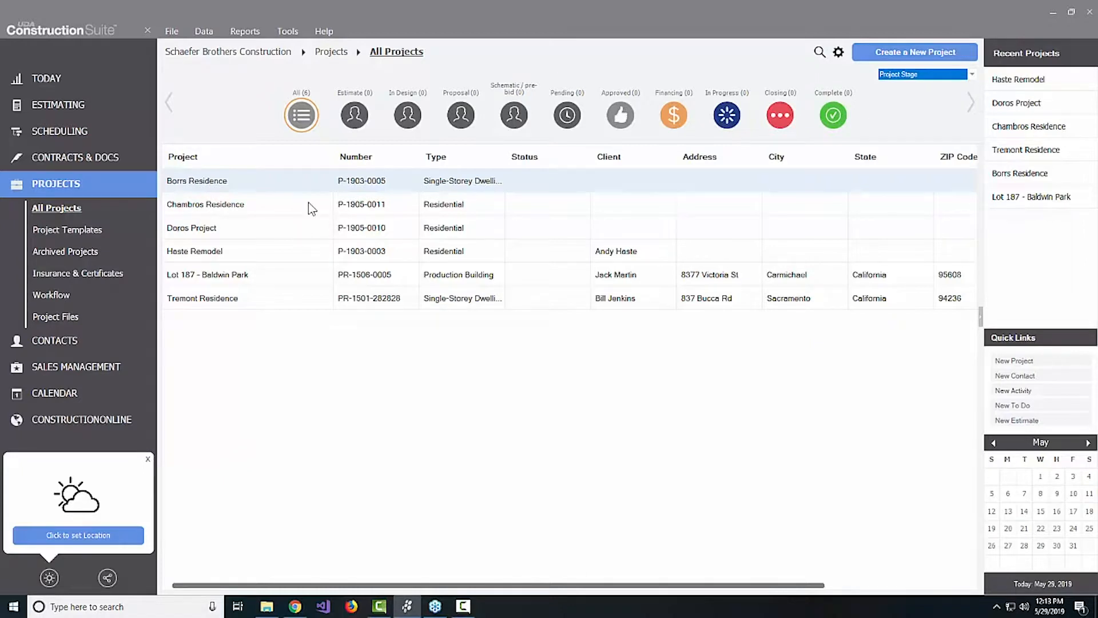
Step: Start a new project in the Project Wizard and view the selectable project groups without choosing one
{"action": "left_click", "coordinate": [894, 56]}
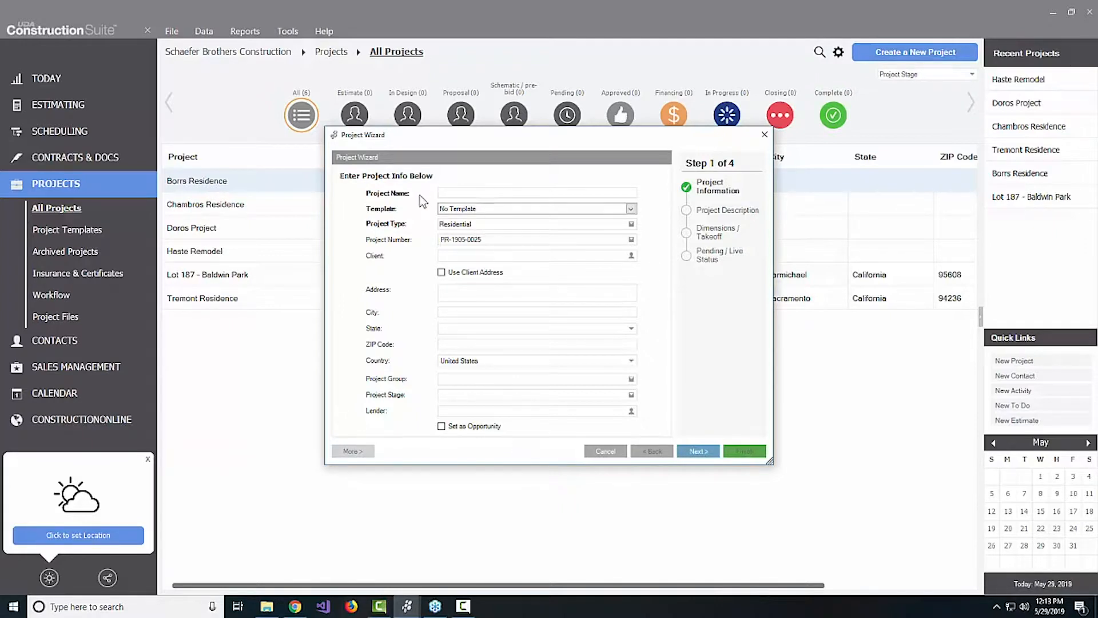
{"action": "left_click", "coordinate": [474, 380]}
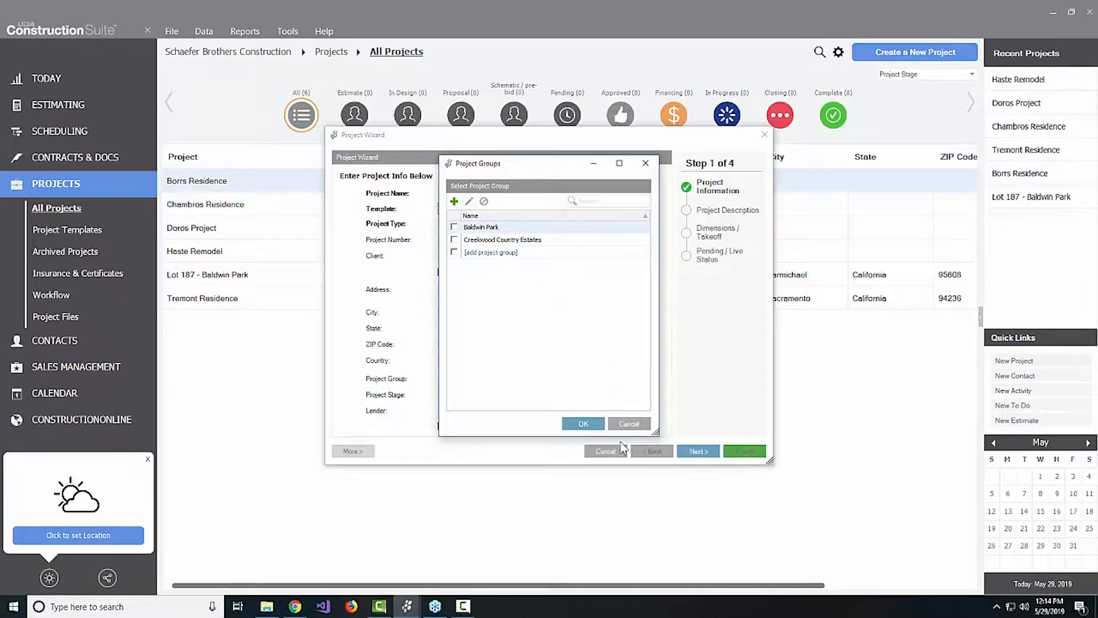
{"action": "left_click", "coordinate": [630, 423]}
Step: Try moving the In Design stage above Estimate in the project stage list, and leave the Project Wizard without creating a project
{"action": "left_click", "coordinate": [465, 399]}
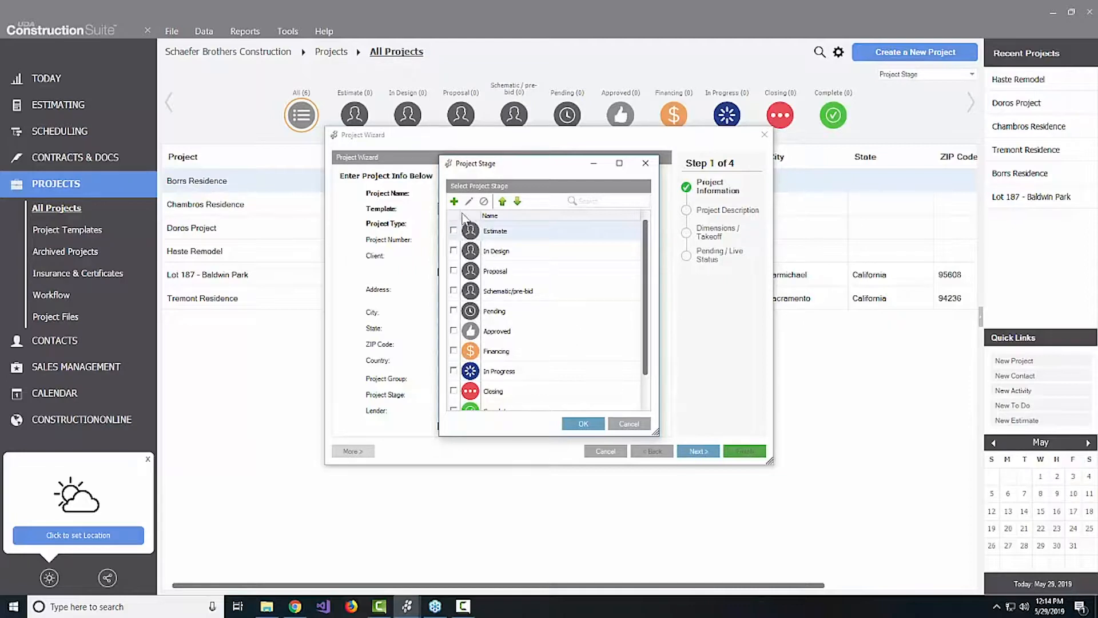
{"action": "left_click", "coordinate": [494, 251]}
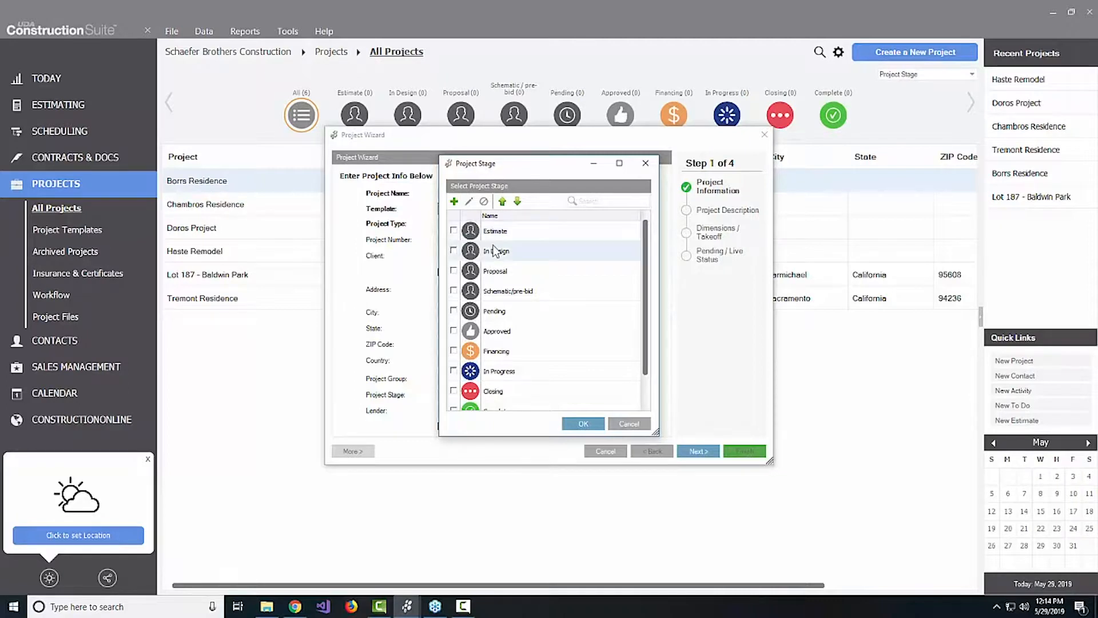
{"action": "left_click", "coordinate": [506, 203]}
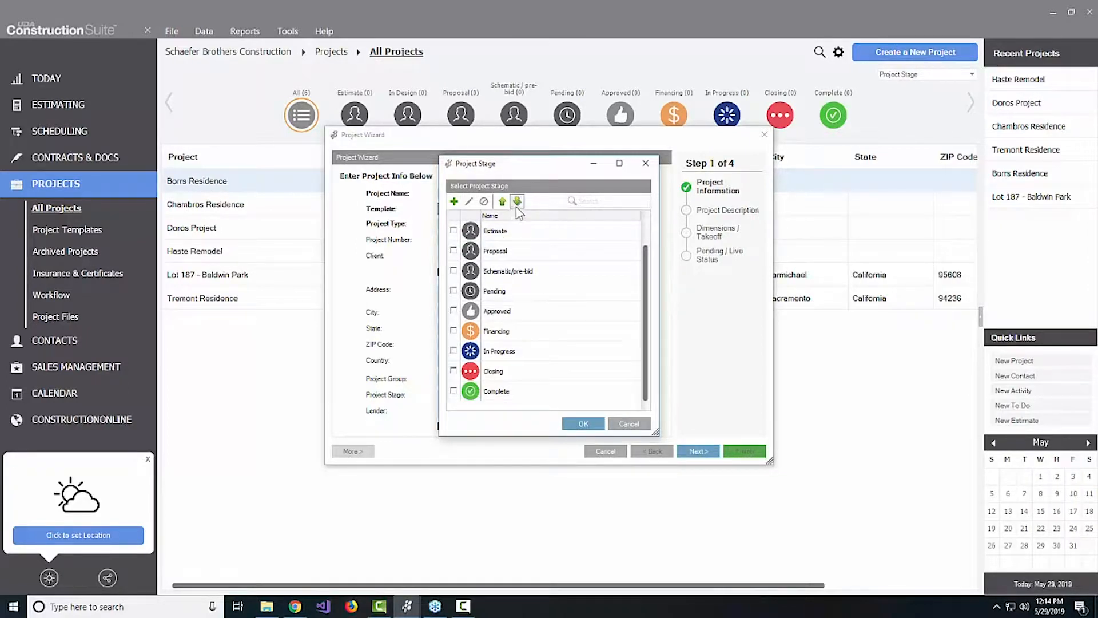
{"action": "scroll", "coordinate": [592, 313], "scroll_direction": "up", "scroll_amount": 1}
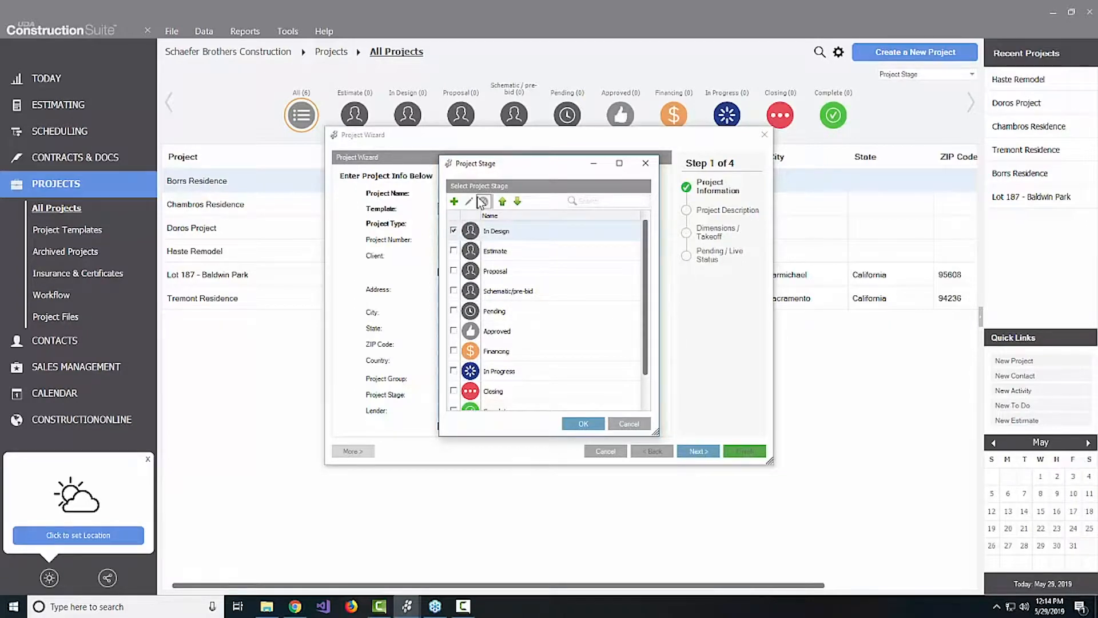
{"action": "left_click", "coordinate": [628, 423]}
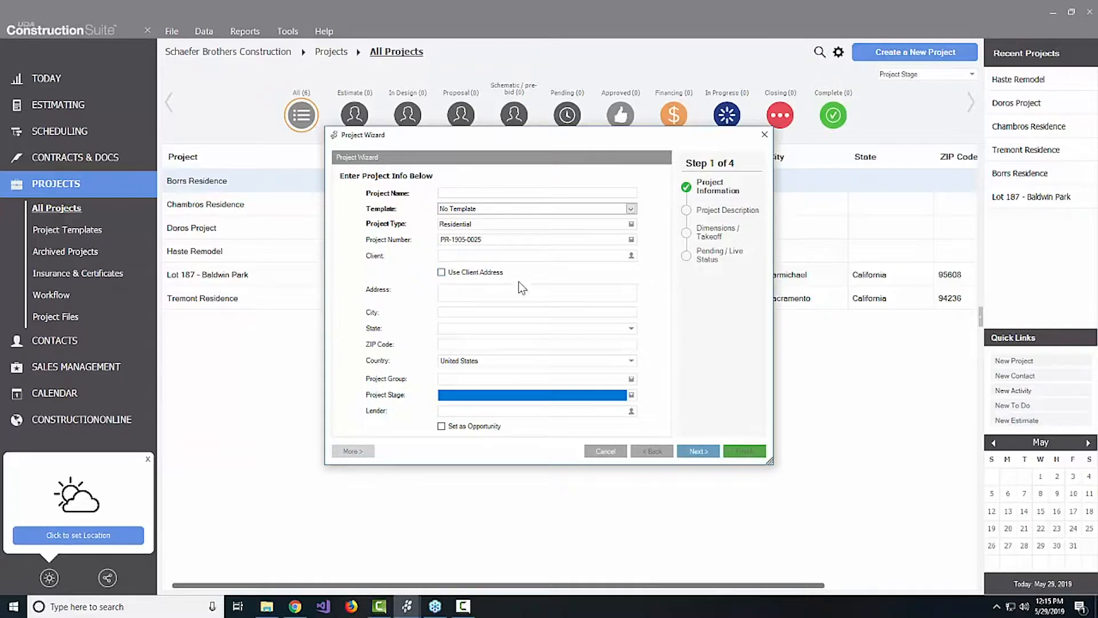
{"action": "left_click", "coordinate": [765, 135]}
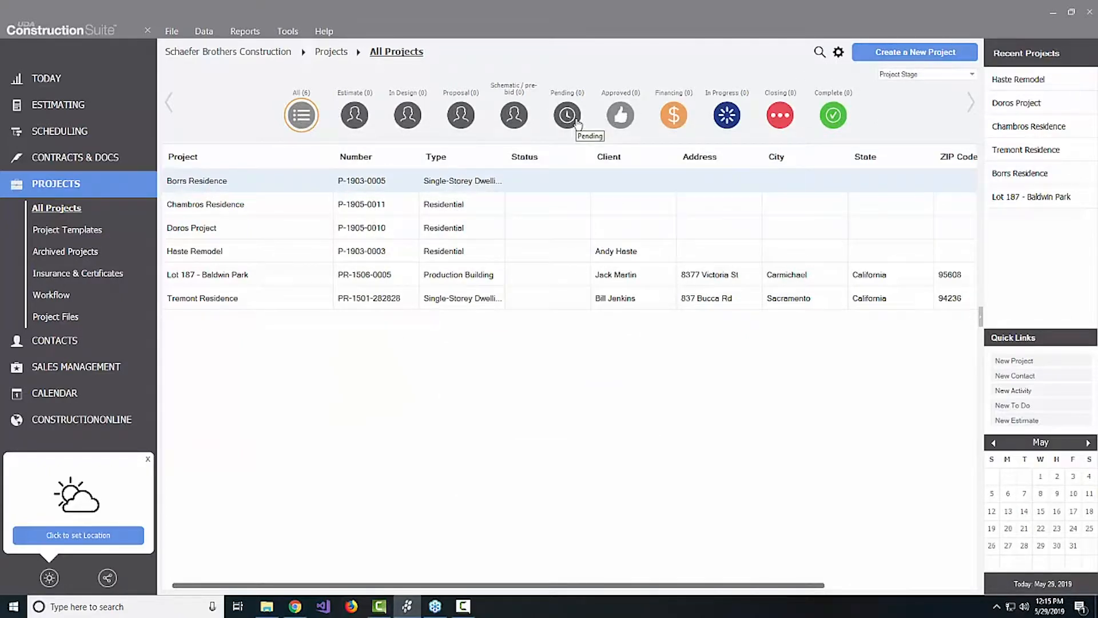
Step: Review the project list's filter options, including contact groups and project groups, without applying a filter
{"action": "left_click", "coordinate": [838, 53]}
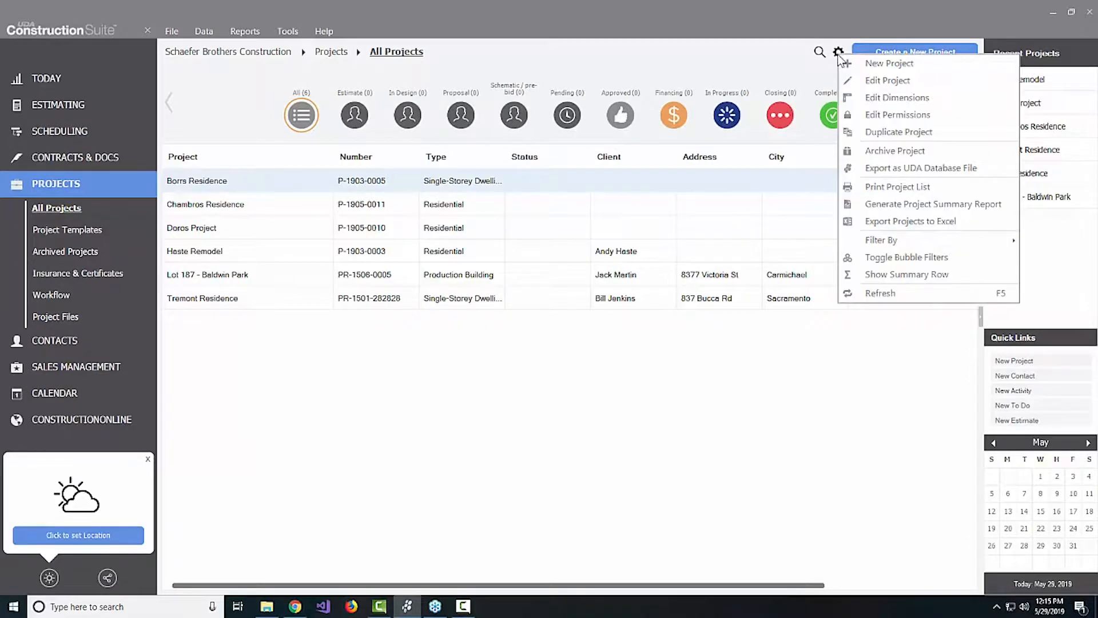
{"action": "mouse_move", "coordinate": [904, 242]}
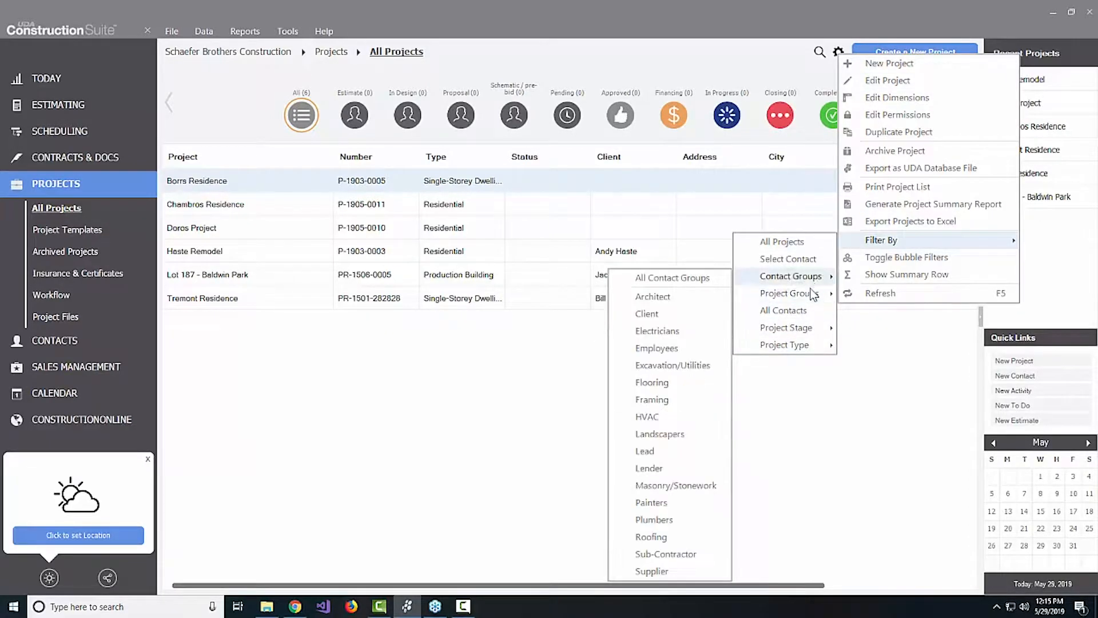
{"action": "mouse_move", "coordinate": [812, 294]}
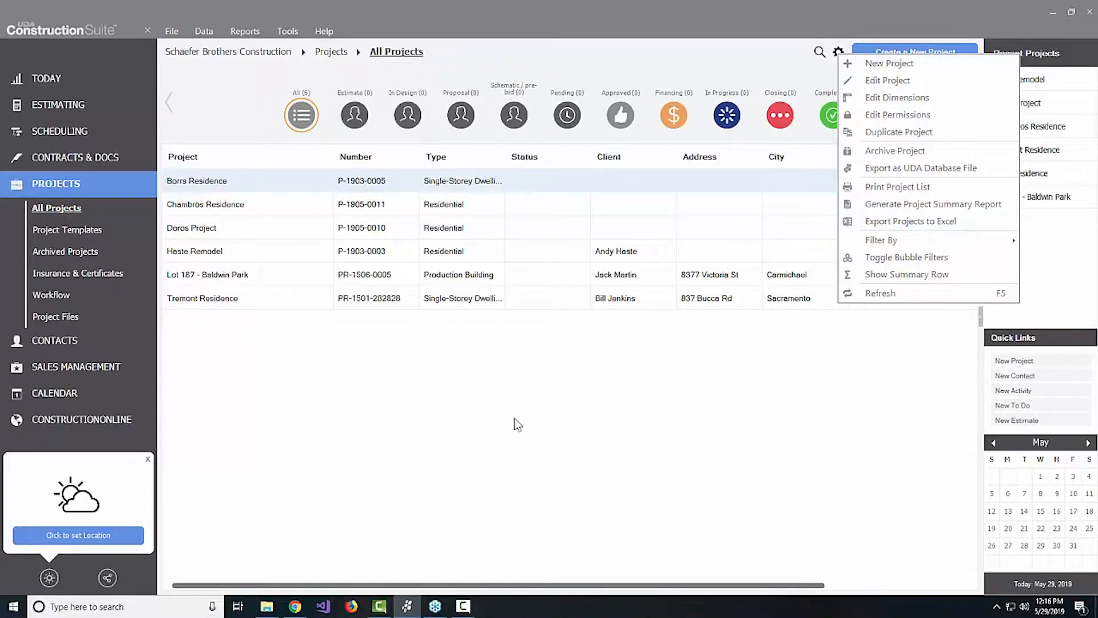
{"action": "left_click", "coordinate": [456, 407]}
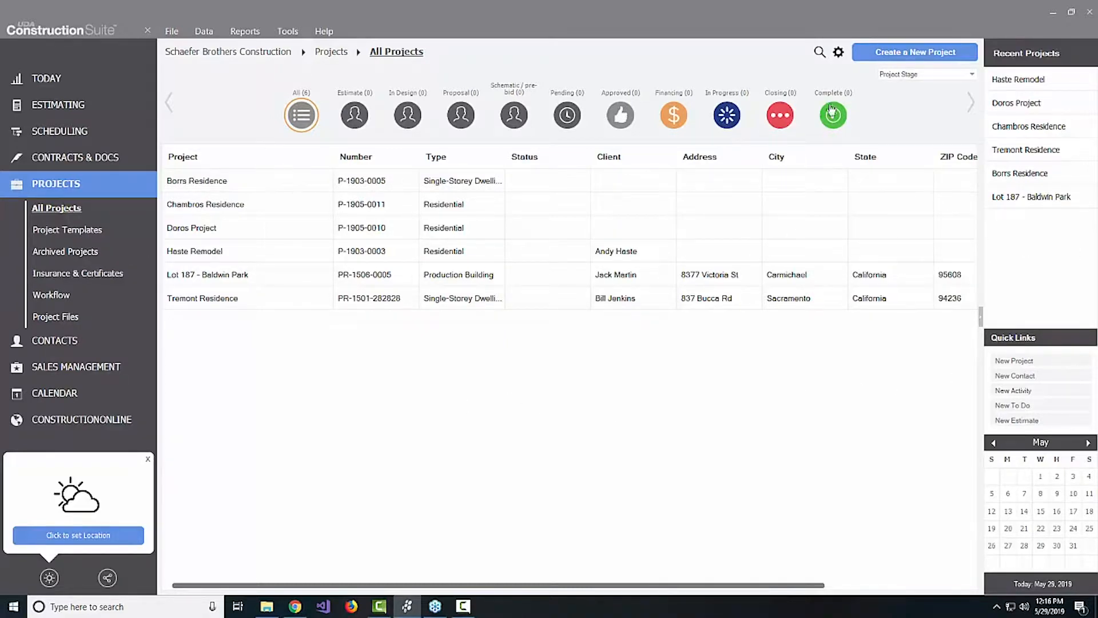
{"action": "left_click", "coordinate": [839, 53]}
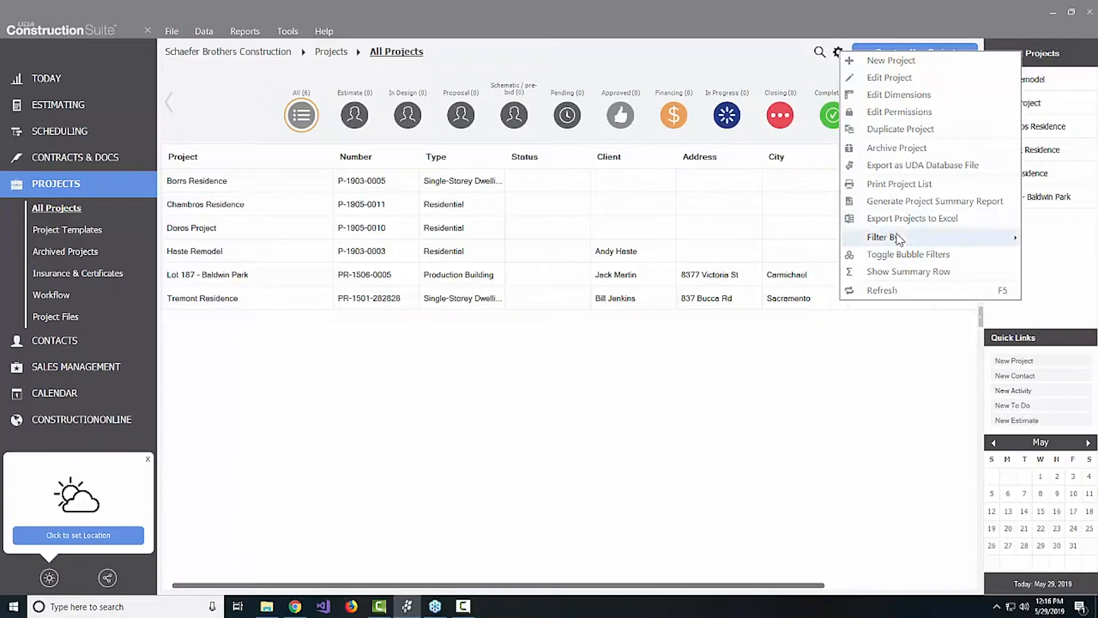
{"action": "left_click", "coordinate": [557, 447]}
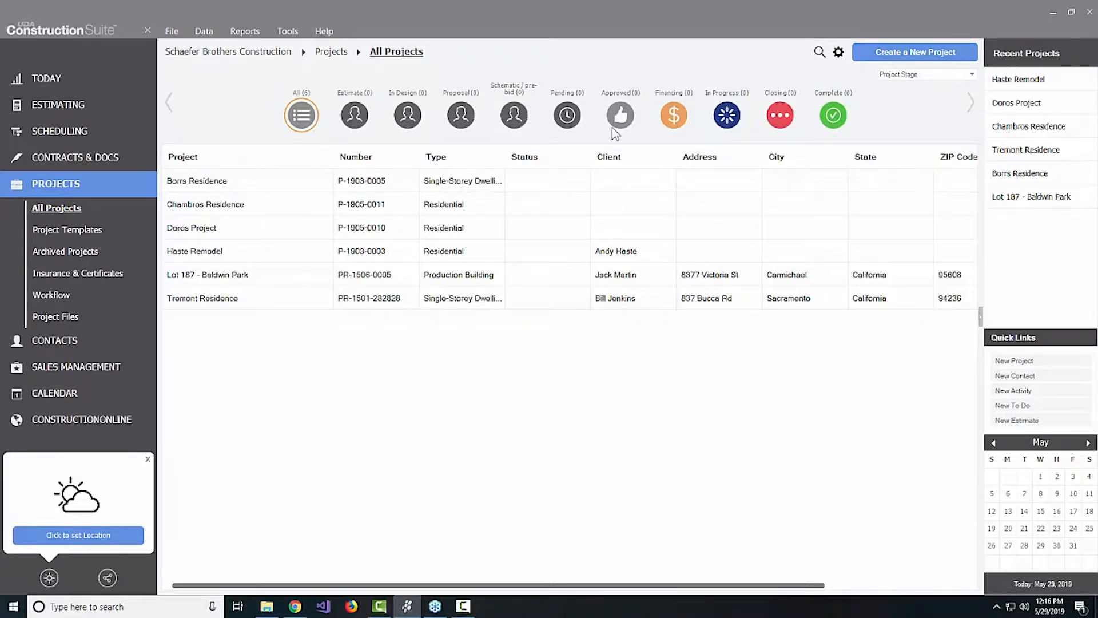
Step: Start a new project with a sample office name, preview the Project Wizard's description page, and cancel without creating the project
{"action": "right_click", "coordinate": [232, 182]}
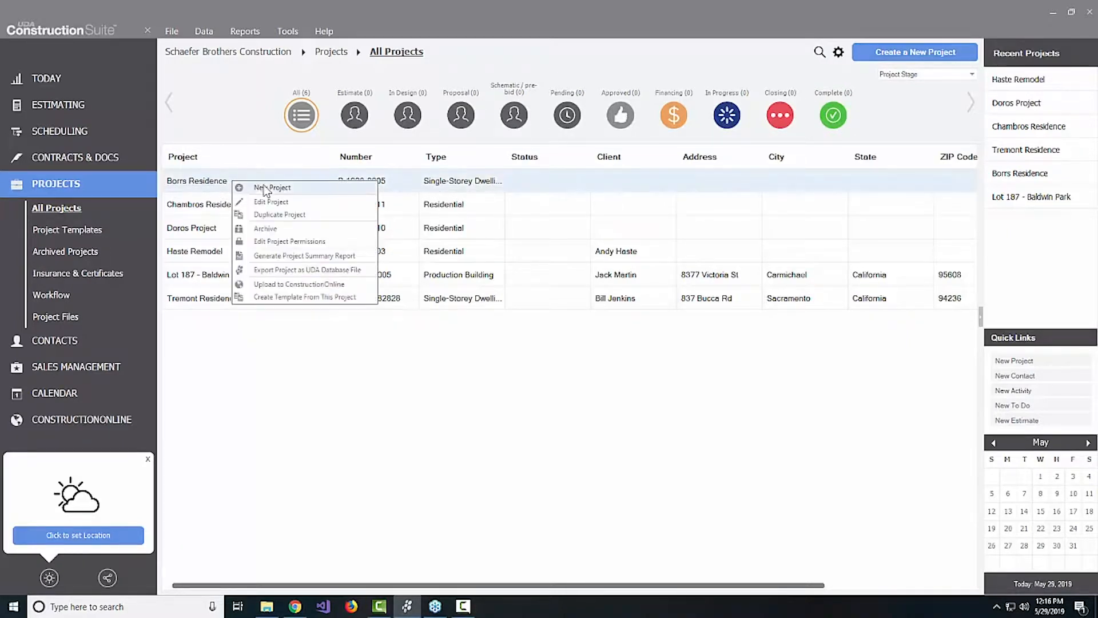
{"action": "left_click", "coordinate": [267, 190]}
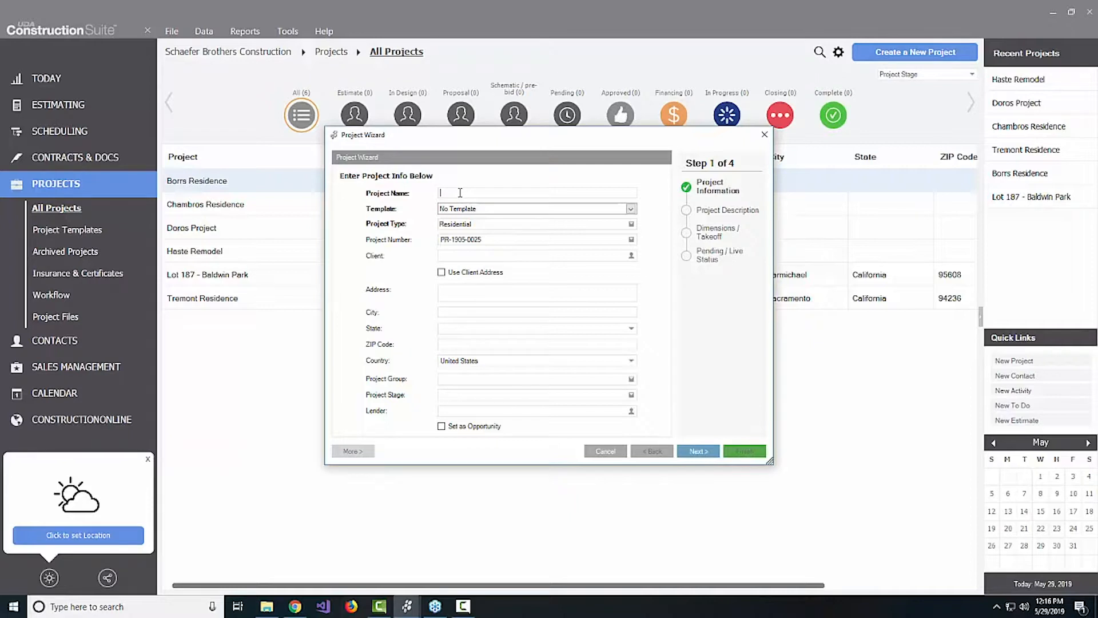
{"action": "type", "text": "Hol"}
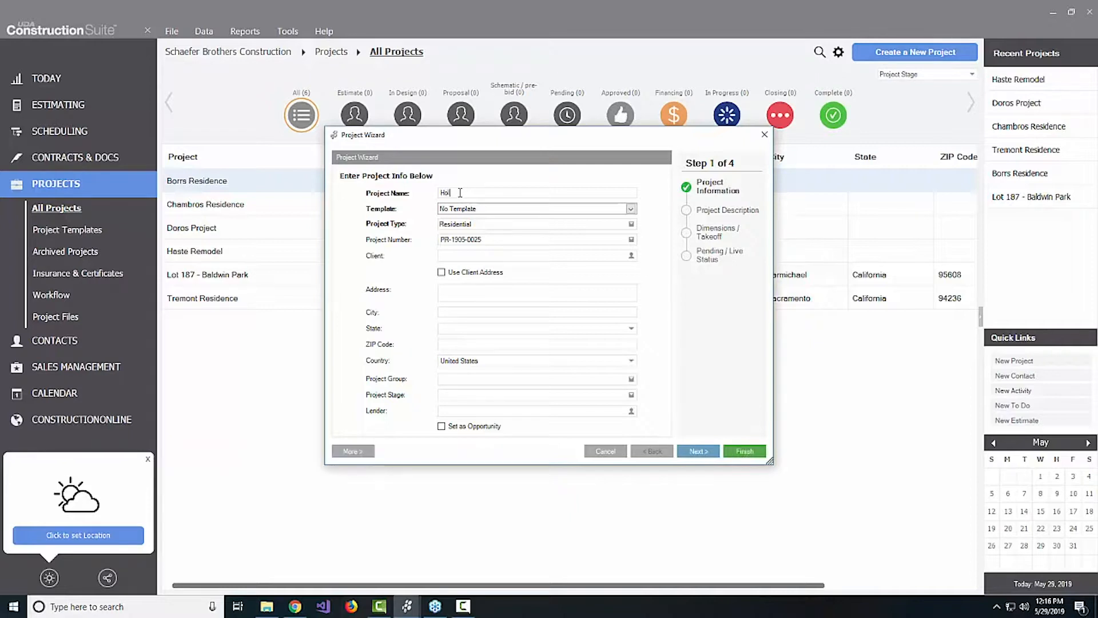
{"action": "type", "text": "ly's Rew Office"}
{"action": "left_click", "coordinate": [696, 451]}
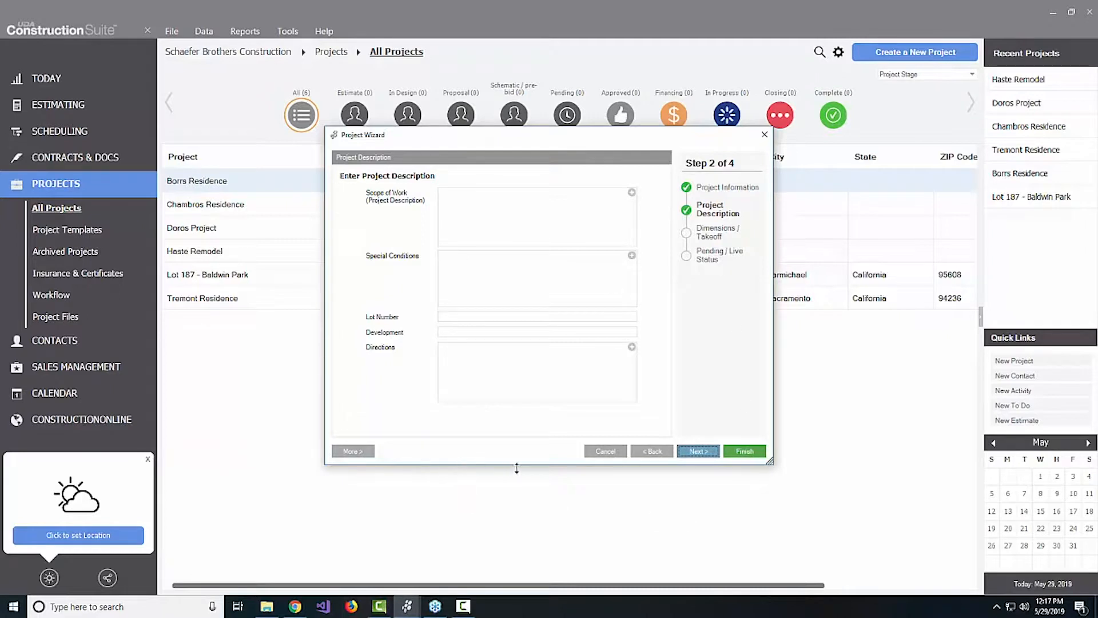
{"action": "left_click", "coordinate": [644, 454]}
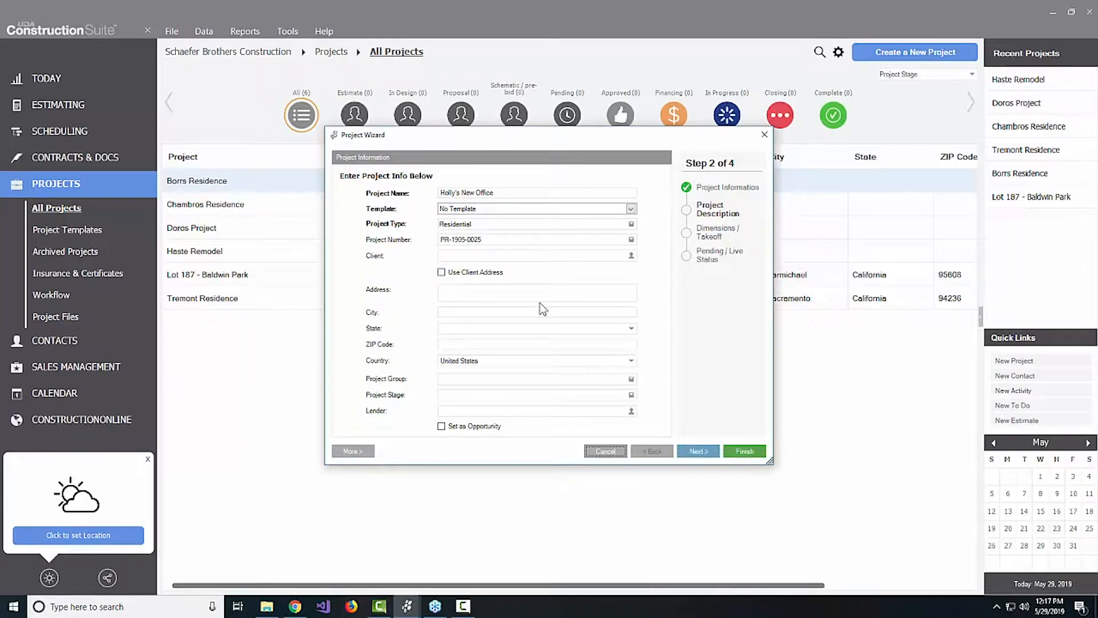
{"action": "left_click", "coordinate": [597, 454]}
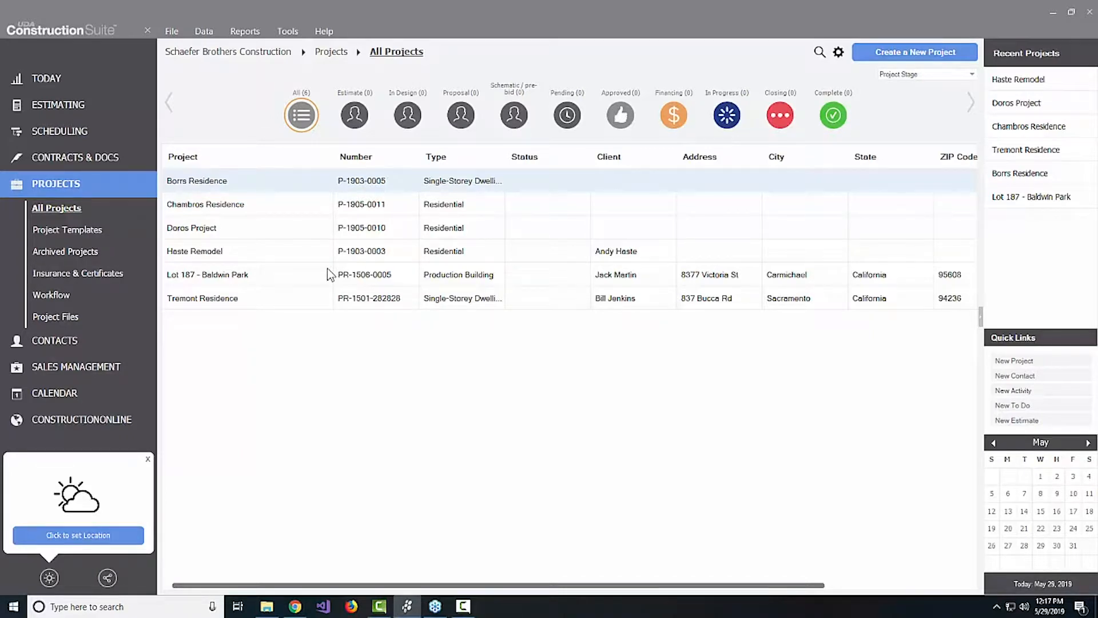
Step: Add a new custom field to the Borrs Residence project, leave its value blank, and save the project
{"action": "right_click", "coordinate": [247, 174]}
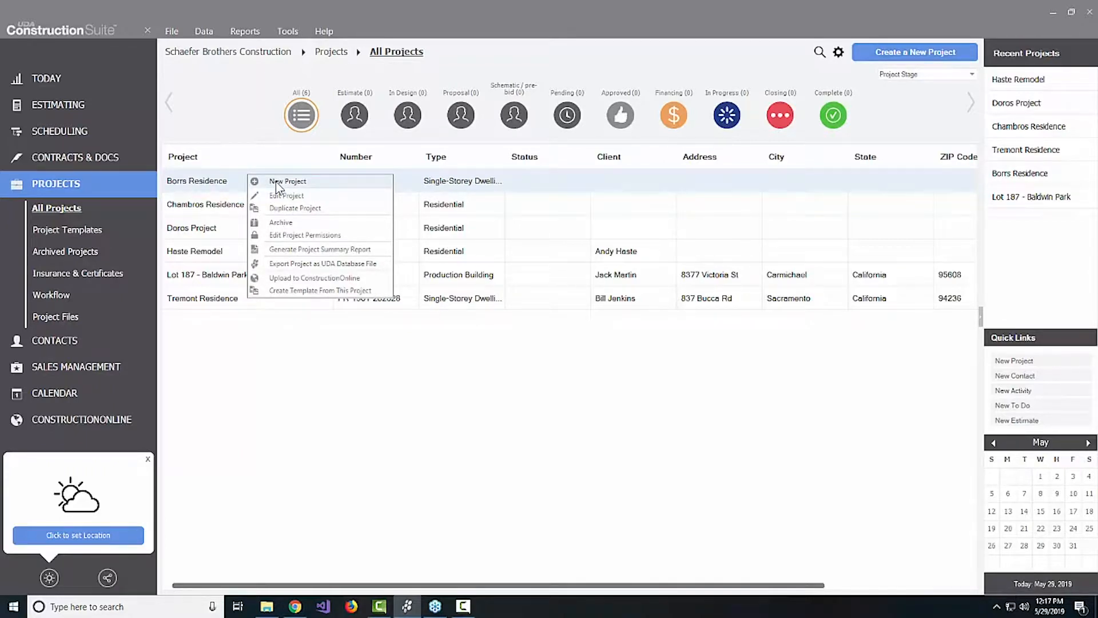
{"action": "left_click", "coordinate": [276, 183]}
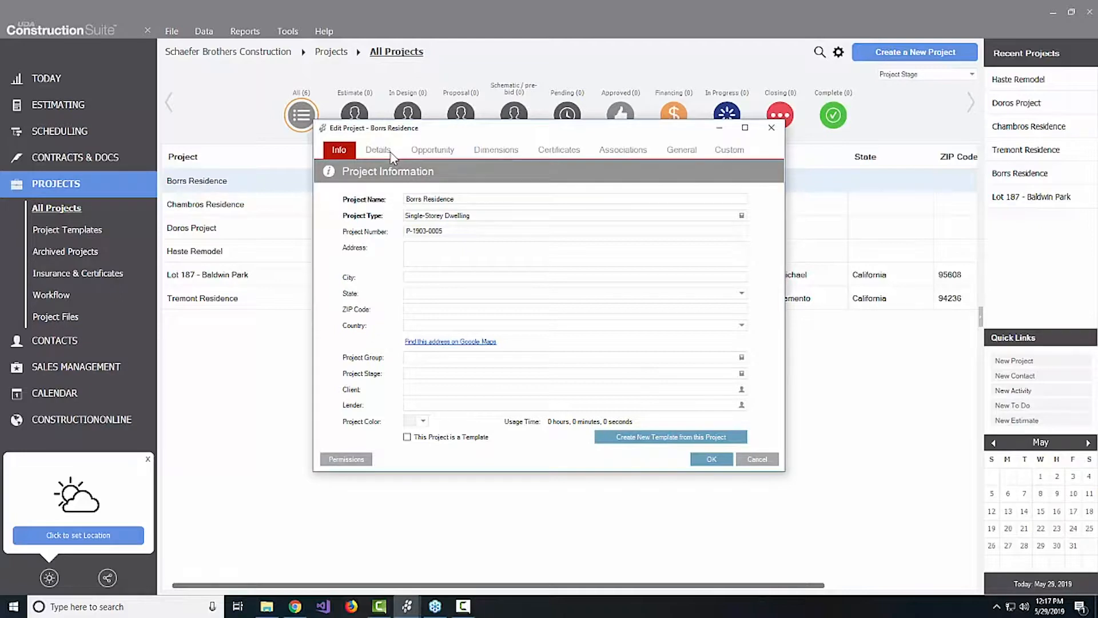
{"action": "left_click", "coordinate": [731, 151]}
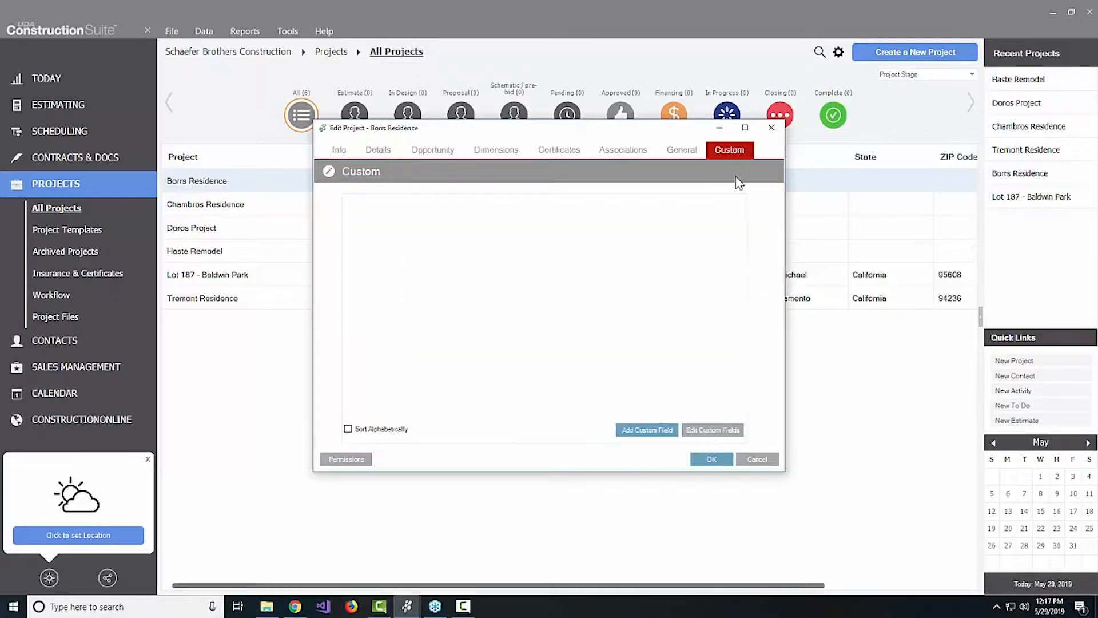
{"action": "left_click", "coordinate": [648, 429]}
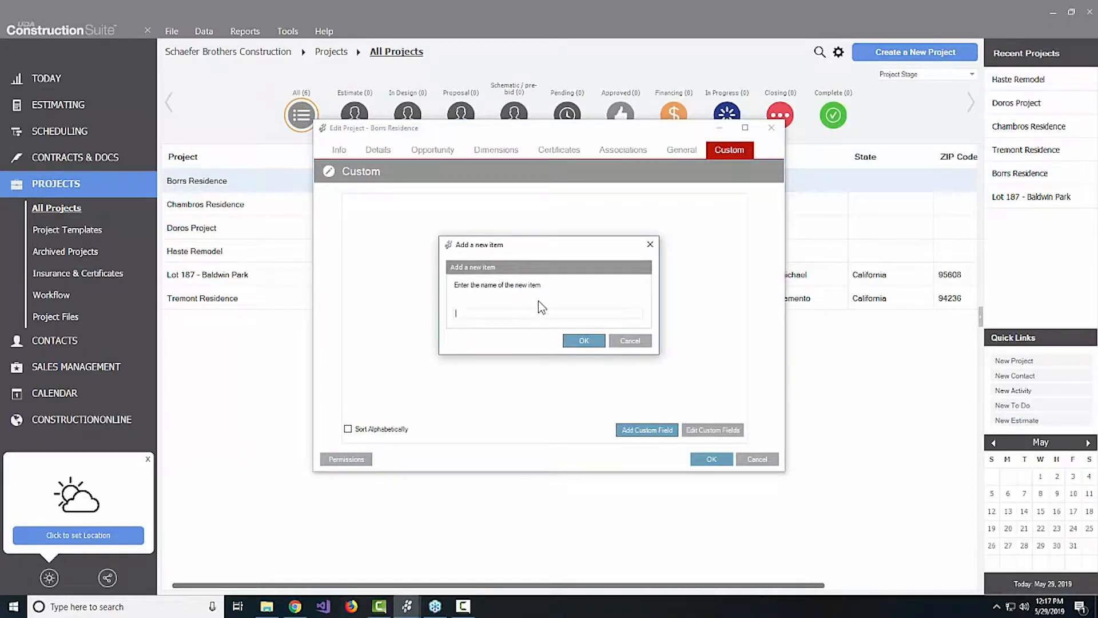
{"action": "type", "text": "Holly's Custom Field"}
{"action": "left_click", "coordinate": [582, 341]}
{"action": "left_click", "coordinate": [506, 202]}
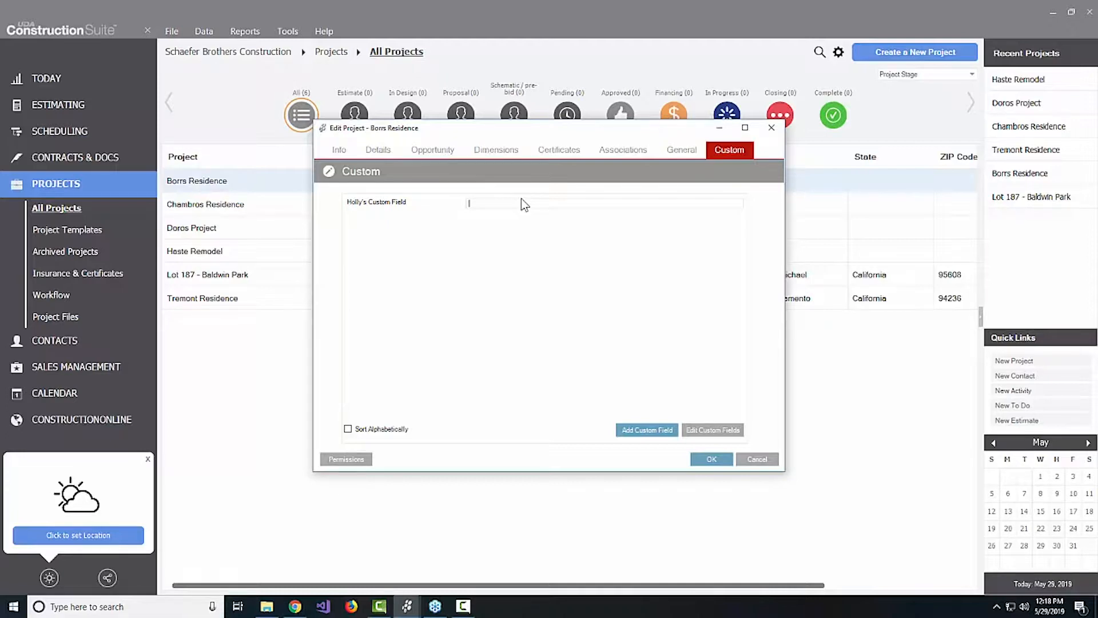
{"action": "left_click", "coordinate": [724, 459]}
Step: Show the new custom field as a column in the project list and view it there
{"action": "right_click", "coordinate": [610, 160]}
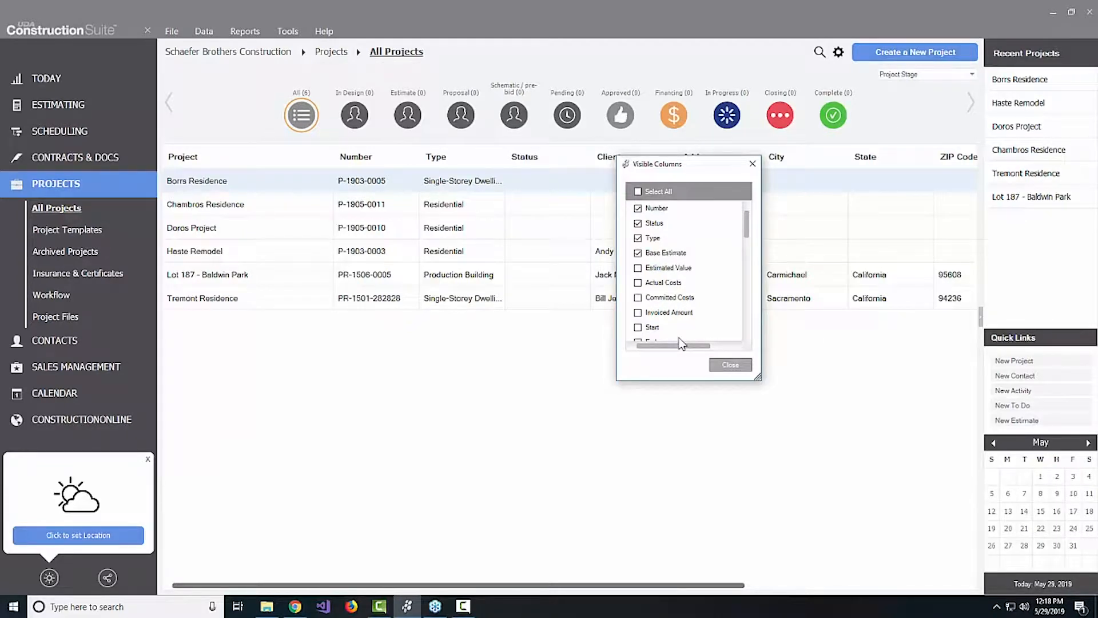
{"action": "left_click_drag", "start_coordinate": [747, 237], "coordinate": [740, 349]}
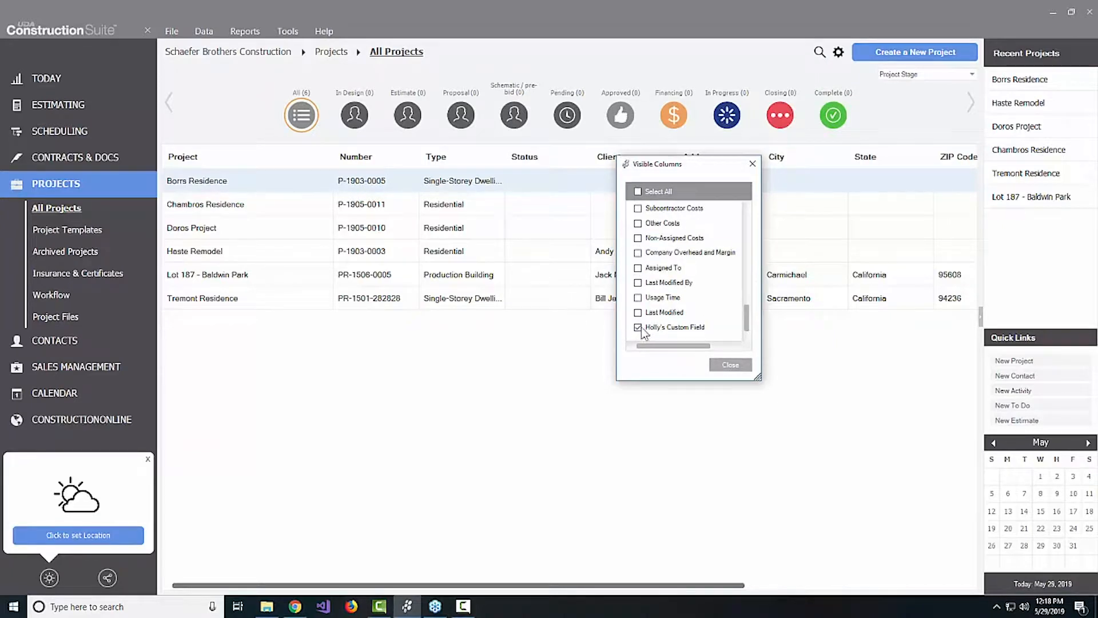
{"action": "left_click", "coordinate": [727, 366]}
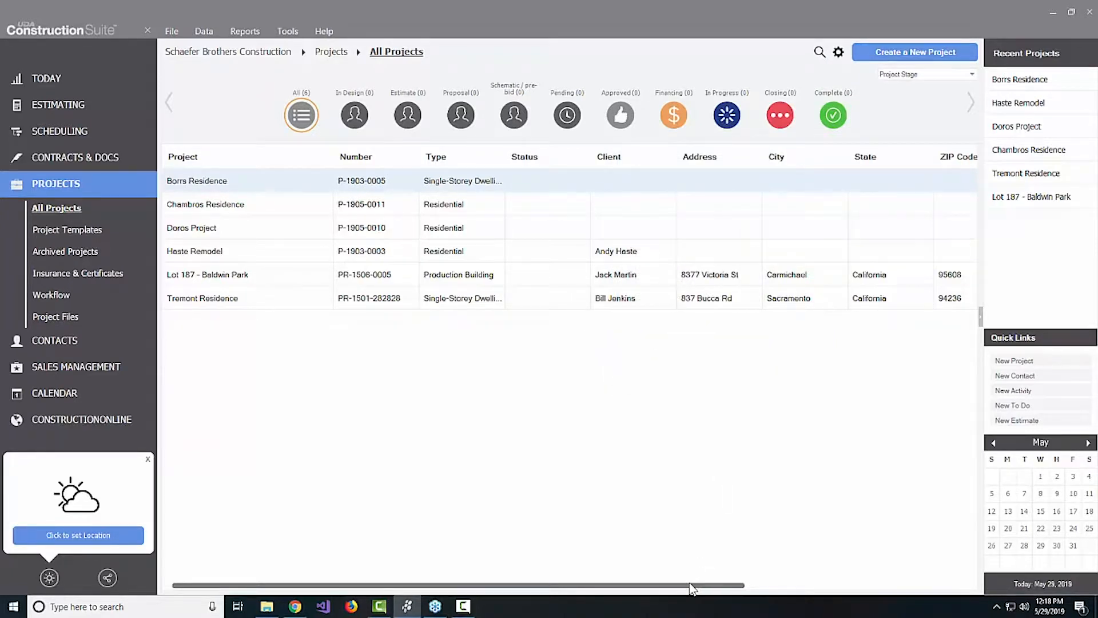
{"action": "left_click_drag", "start_coordinate": [692, 586], "coordinate": [985, 582]}
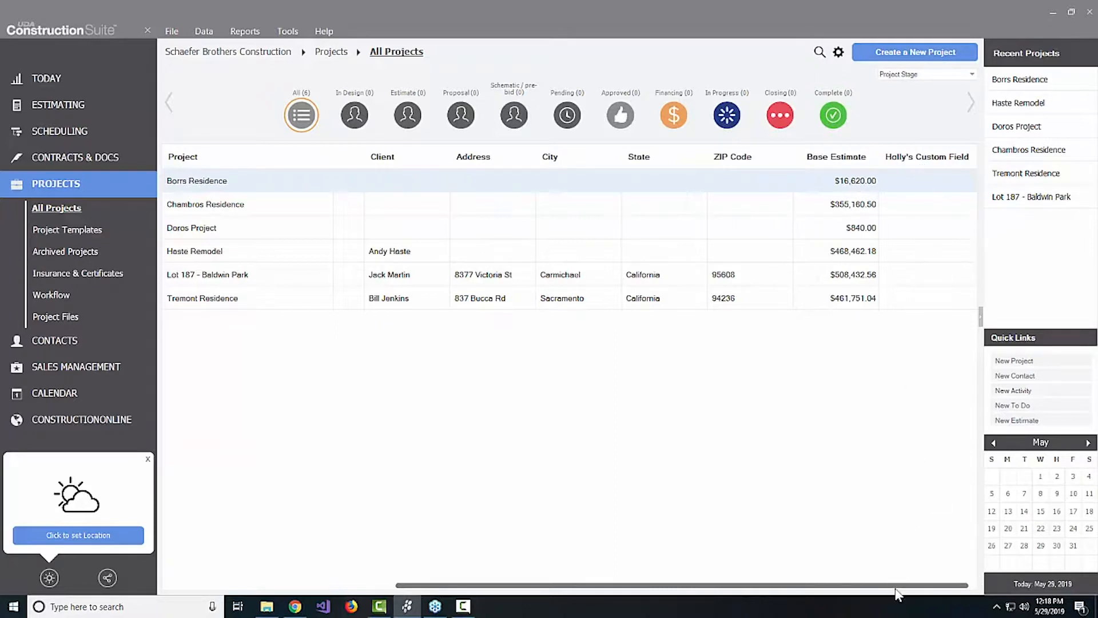
{"action": "left_click_drag", "start_coordinate": [899, 586], "coordinate": [675, 586]}
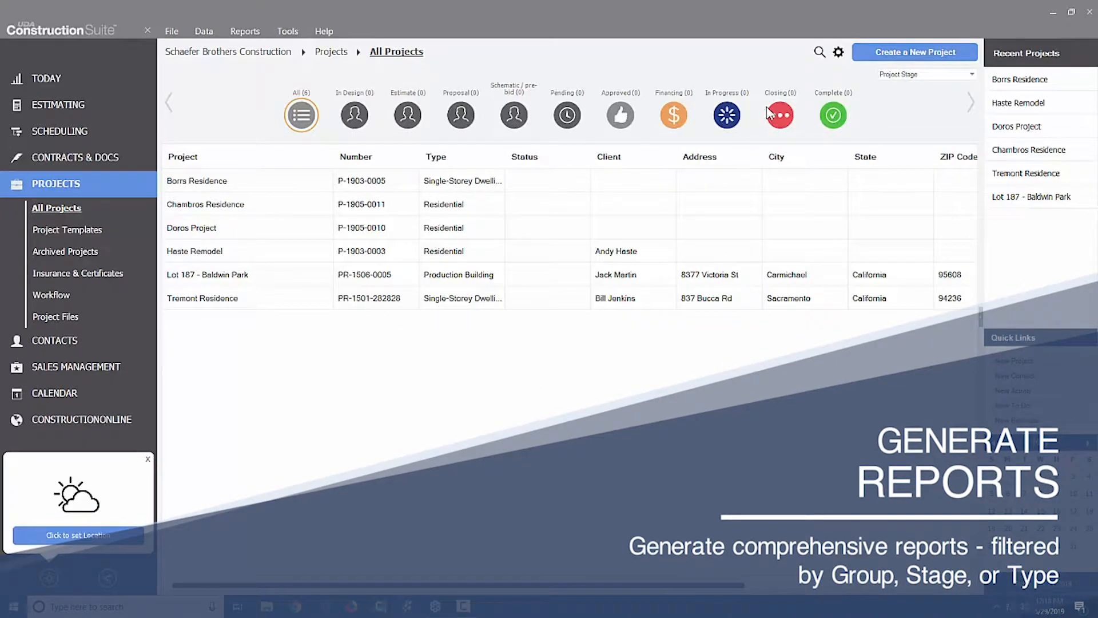
Step: Start exporting the projects to an Excel workbook, and cancel without saving a file
{"action": "left_click", "coordinate": [839, 53]}
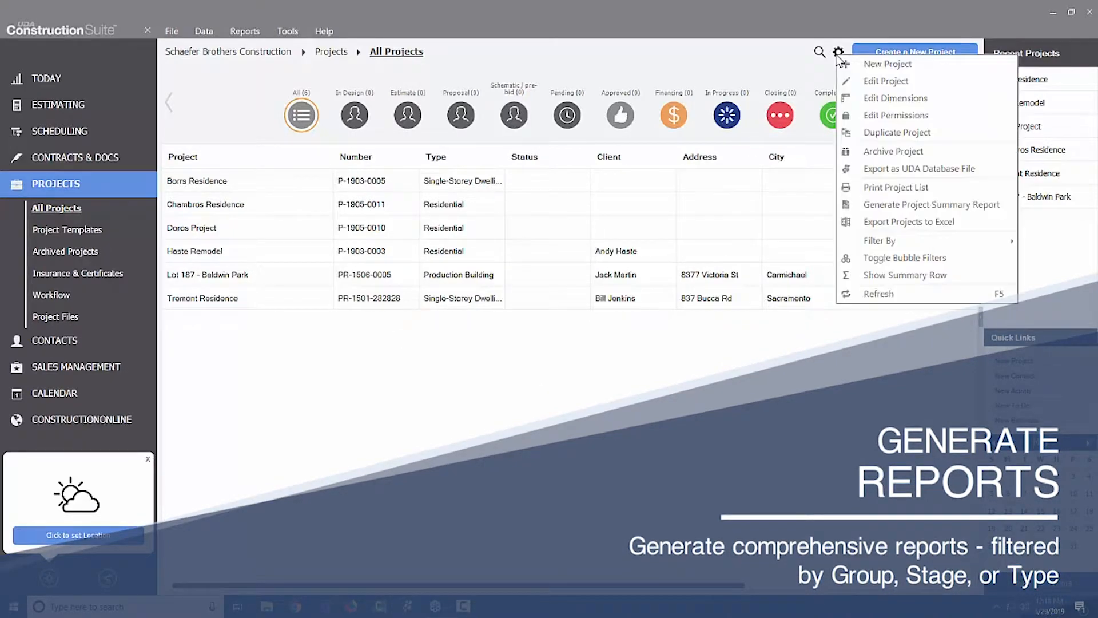
{"action": "left_click", "coordinate": [894, 222]}
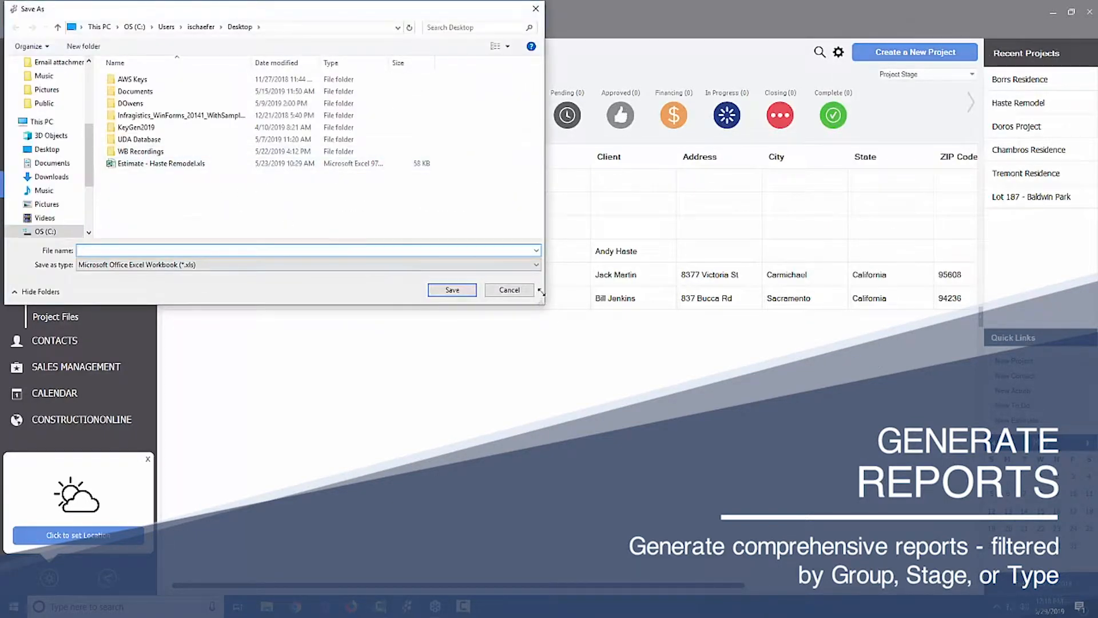
{"action": "left_click", "coordinate": [509, 290]}
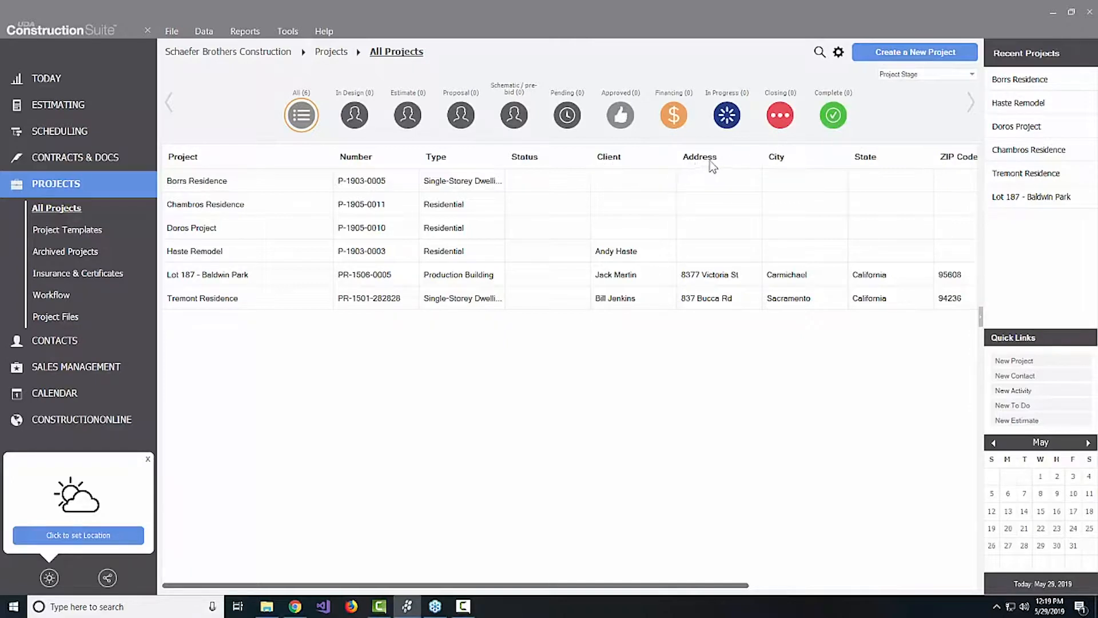
{"action": "mouse_move", "coordinate": [725, 160]}
{"action": "left_mouse_down"}
{"action": "mouse_move", "coordinate": [594, 174]}
{"action": "mouse_move", "coordinate": [496, 163]}
{"action": "mouse_move", "coordinate": [776, 162]}
{"action": "mouse_move", "coordinate": [736, 163]}
{"action": "left_mouse_up"}
Step: Assign the Borrs Residence project to the Creekwood Country Estates project group and save the project
{"action": "right_click", "coordinate": [201, 189]}
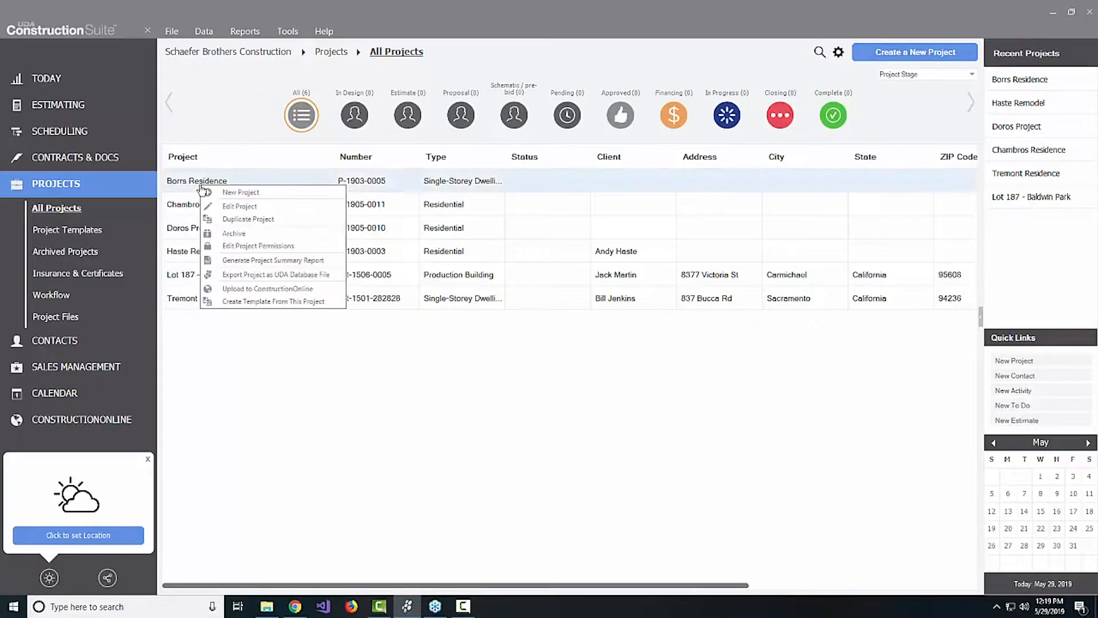
{"action": "left_click", "coordinate": [239, 206]}
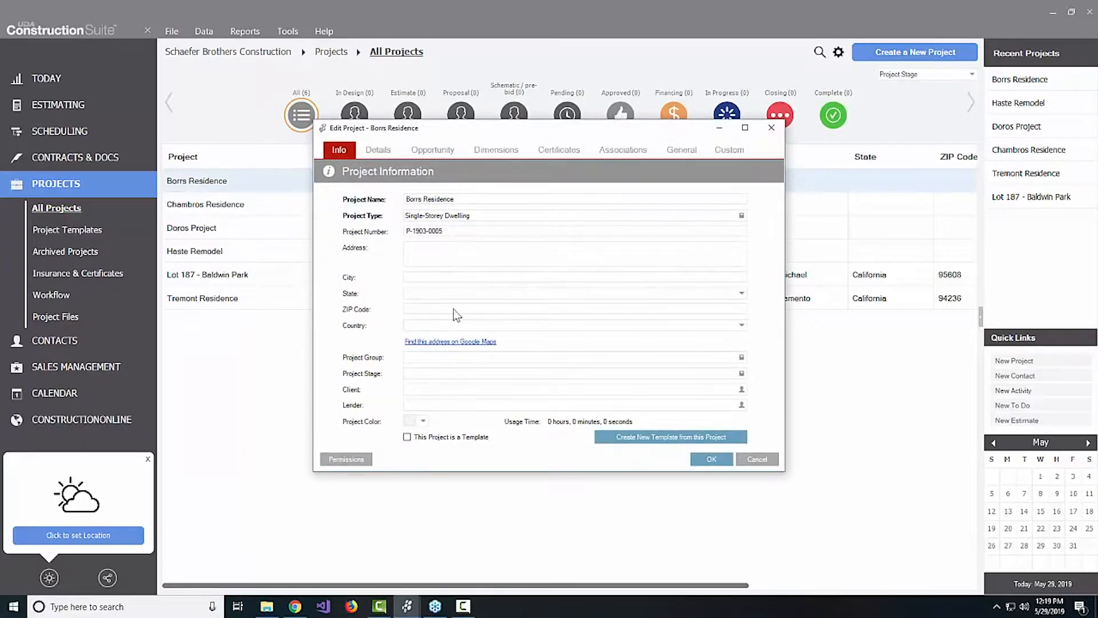
{"action": "left_click", "coordinate": [429, 361]}
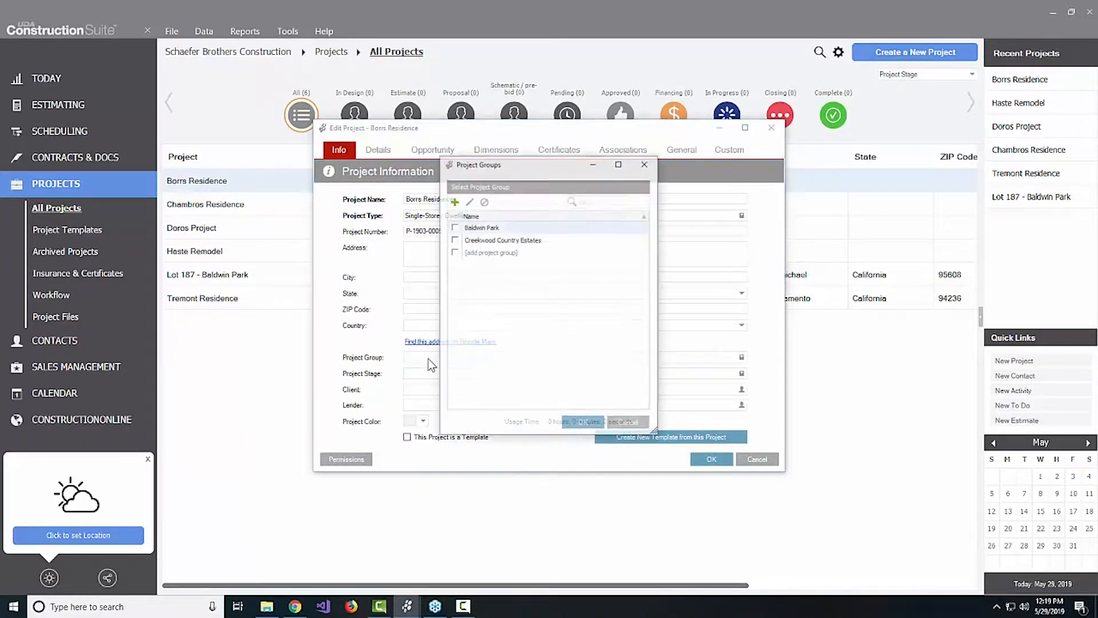
{"action": "left_click", "coordinate": [455, 240]}
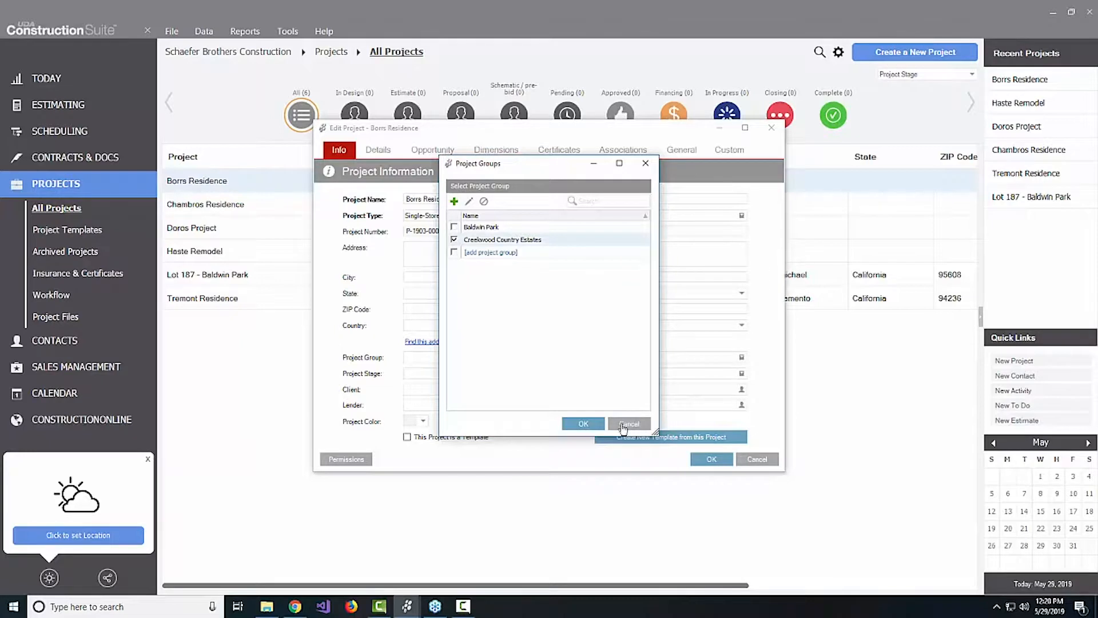
{"action": "left_click", "coordinate": [580, 424]}
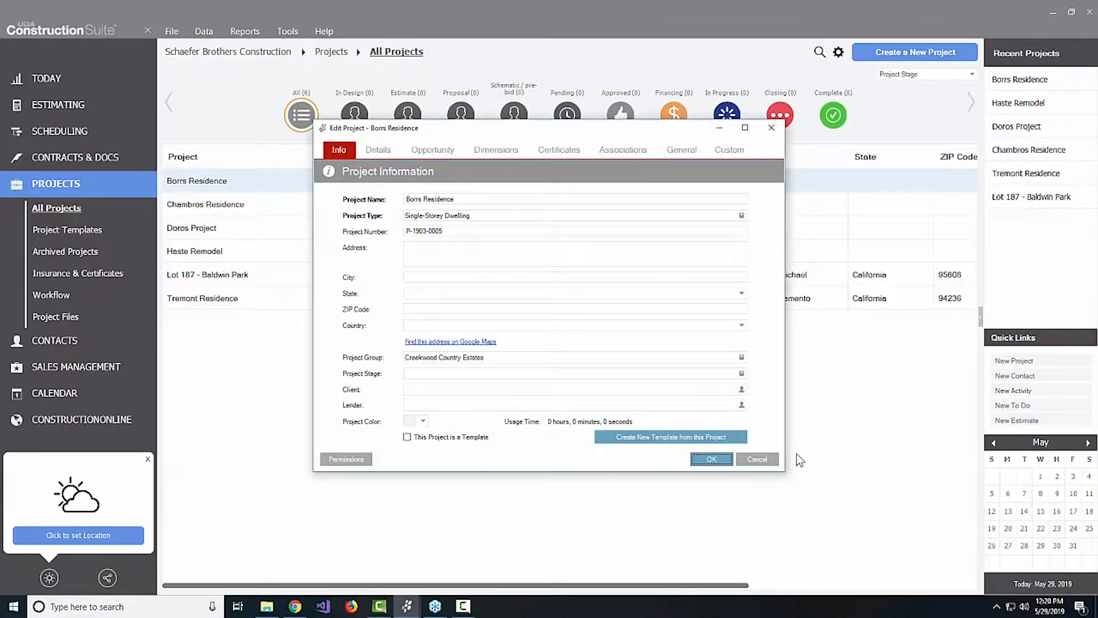
{"action": "key", "text": "Return"}
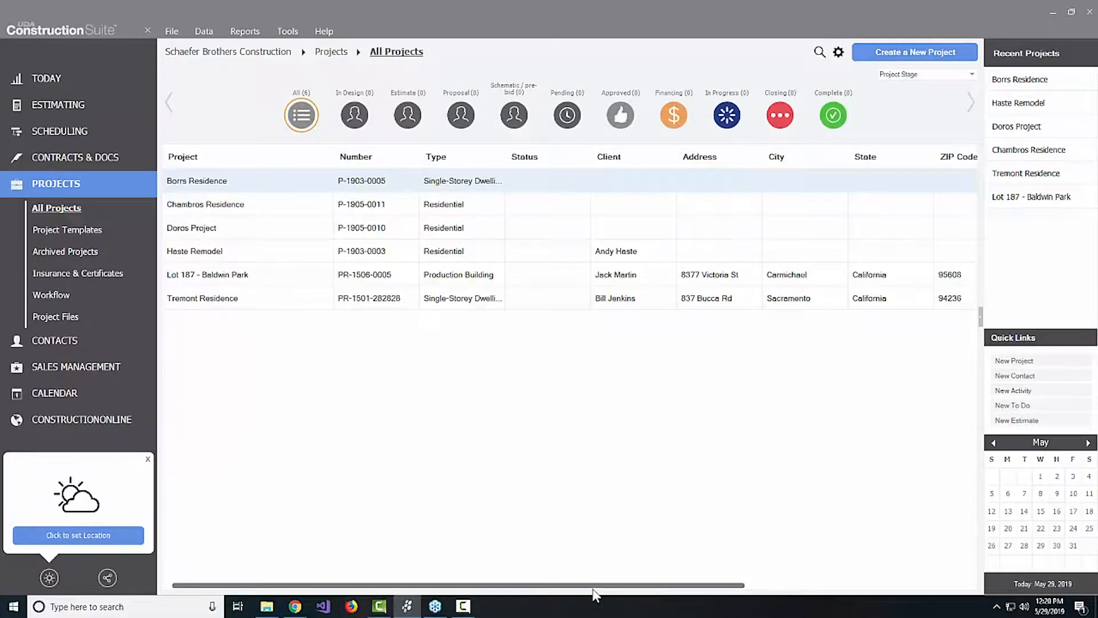
Step: Show the Group column in the project list and view each project's group assignment
{"action": "left_click_drag", "start_coordinate": [594, 586], "coordinate": [337, 558]}
{"action": "right_click", "coordinate": [531, 160]}
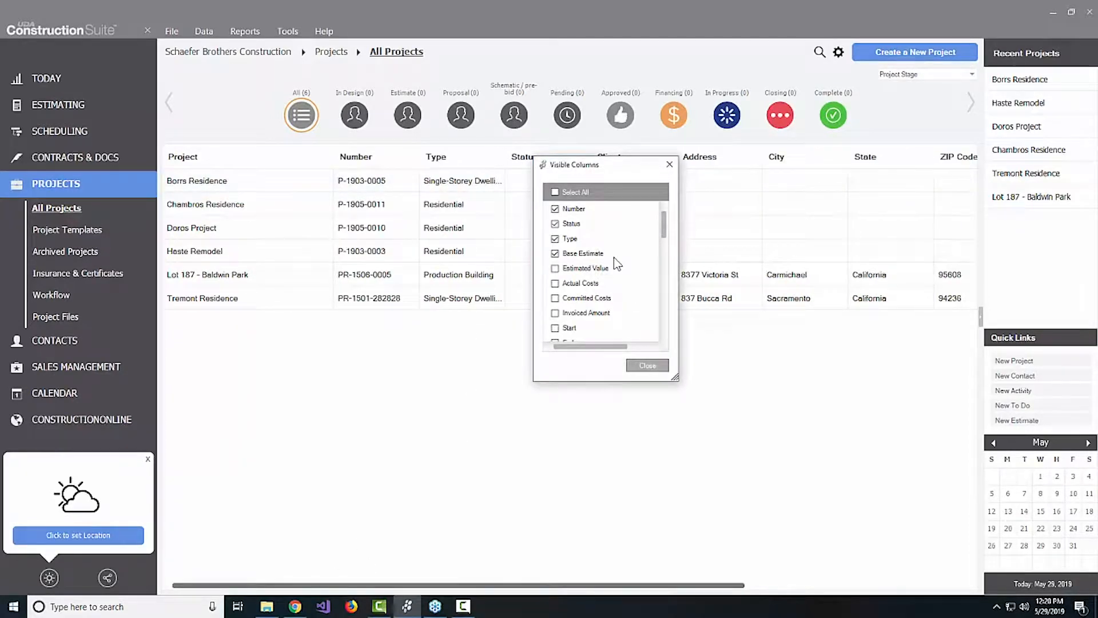
{"action": "left_click_drag", "start_coordinate": [662, 224], "coordinate": [664, 280]}
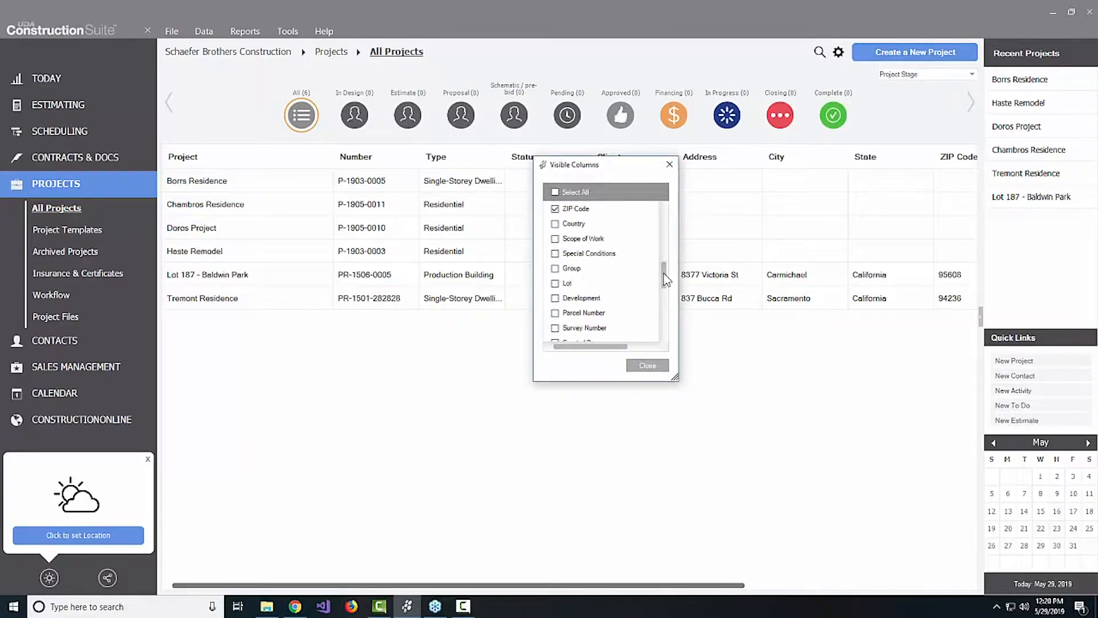
{"action": "left_click", "coordinate": [555, 268]}
{"action": "left_click", "coordinate": [647, 365]}
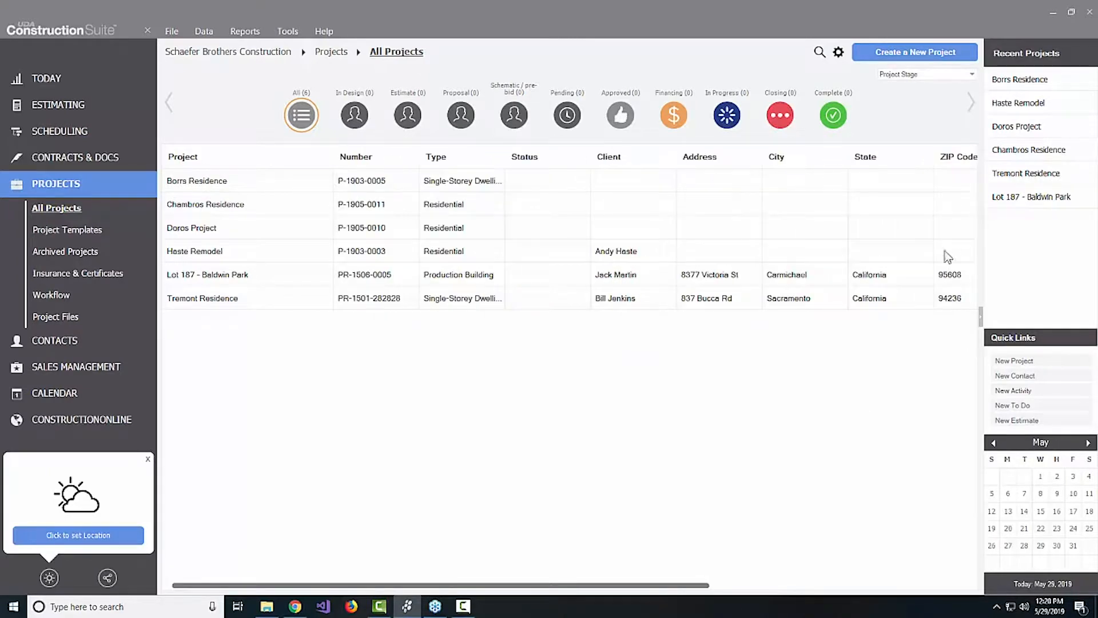
{"action": "left_click_drag", "start_coordinate": [703, 585], "coordinate": [955, 589]}
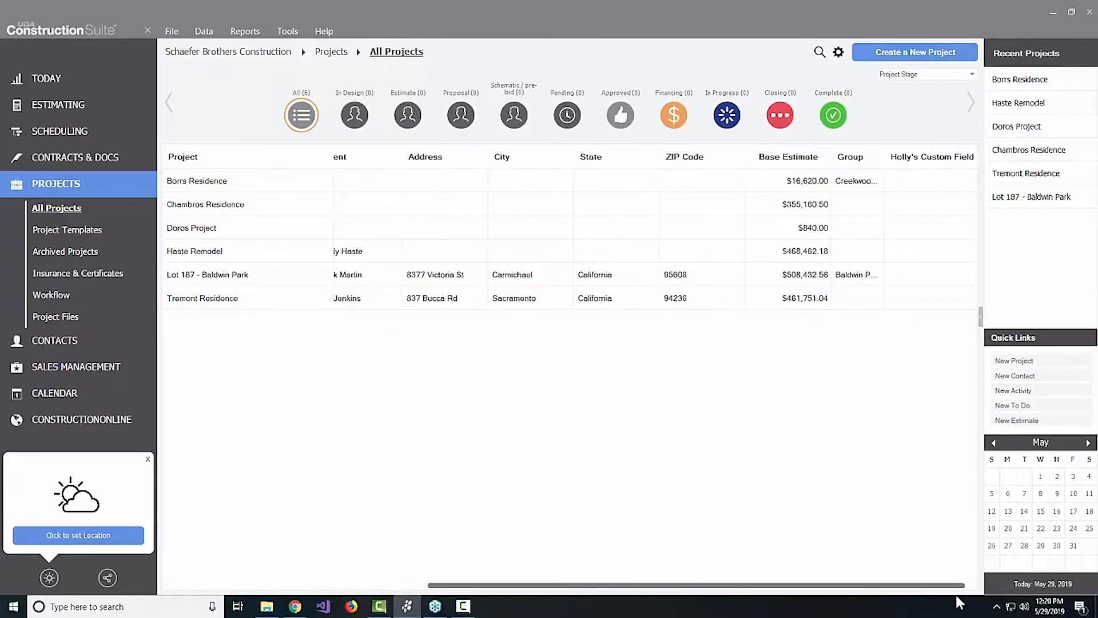
Step: Move the Group column in the project list so it sits between the Type and Status columns
{"action": "left_click_drag", "start_coordinate": [857, 160], "coordinate": [392, 161]}
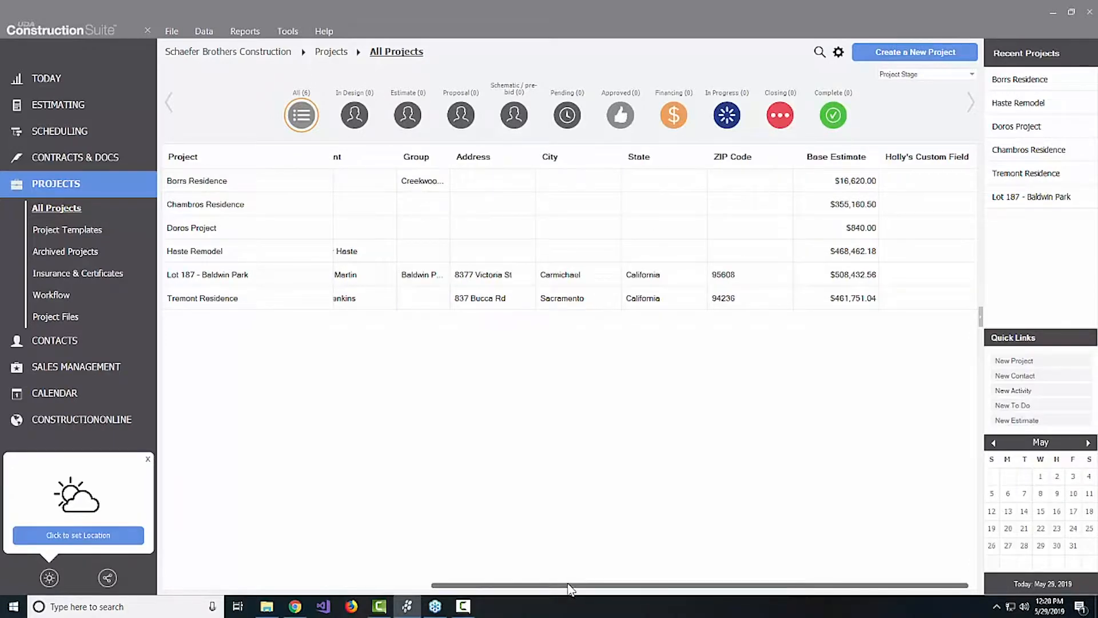
{"action": "left_click_drag", "start_coordinate": [568, 585], "coordinate": [292, 578]}
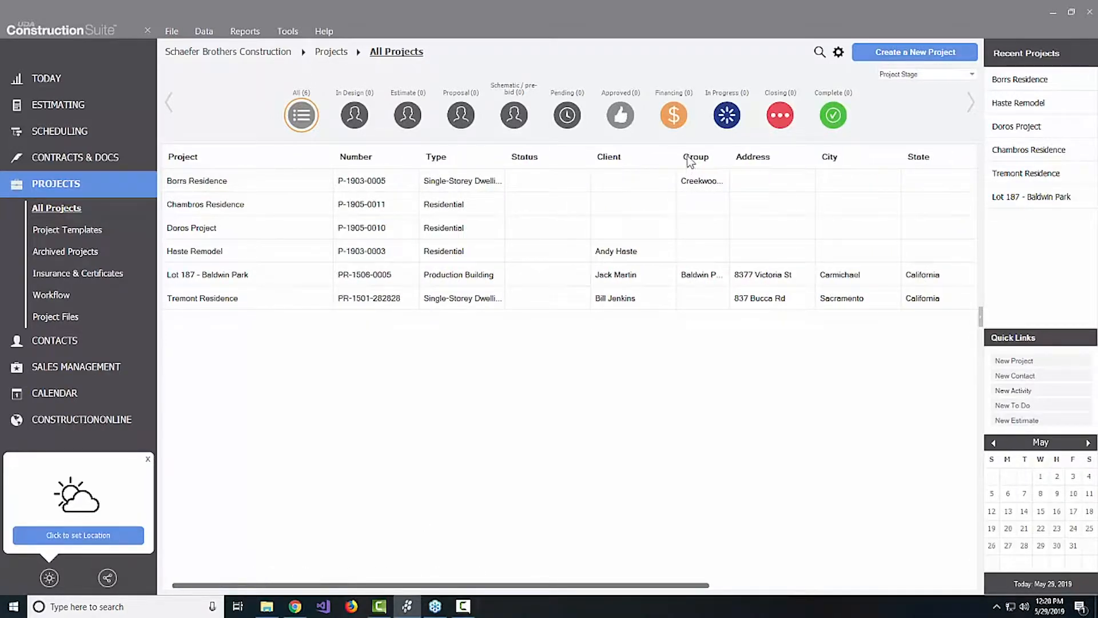
{"action": "left_click_drag", "start_coordinate": [689, 158], "coordinate": [523, 163]}
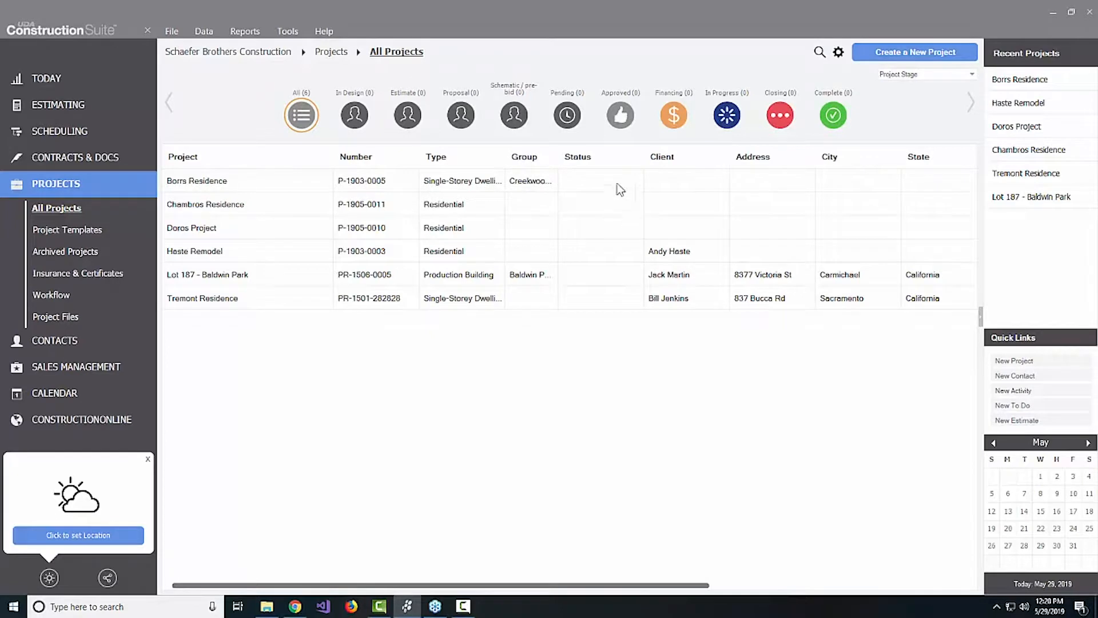
Step: Set the Borrs Residence project's stage to Approved, save it, and widen the Group column to fit the full group names
{"action": "right_click", "coordinate": [215, 185]}
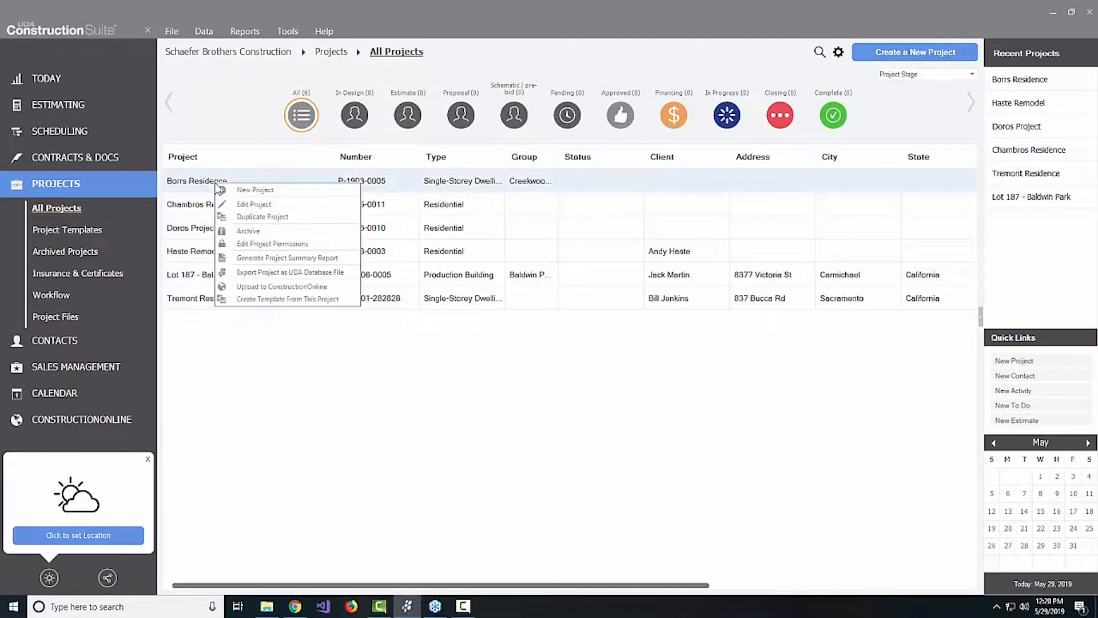
{"action": "left_click", "coordinate": [285, 204]}
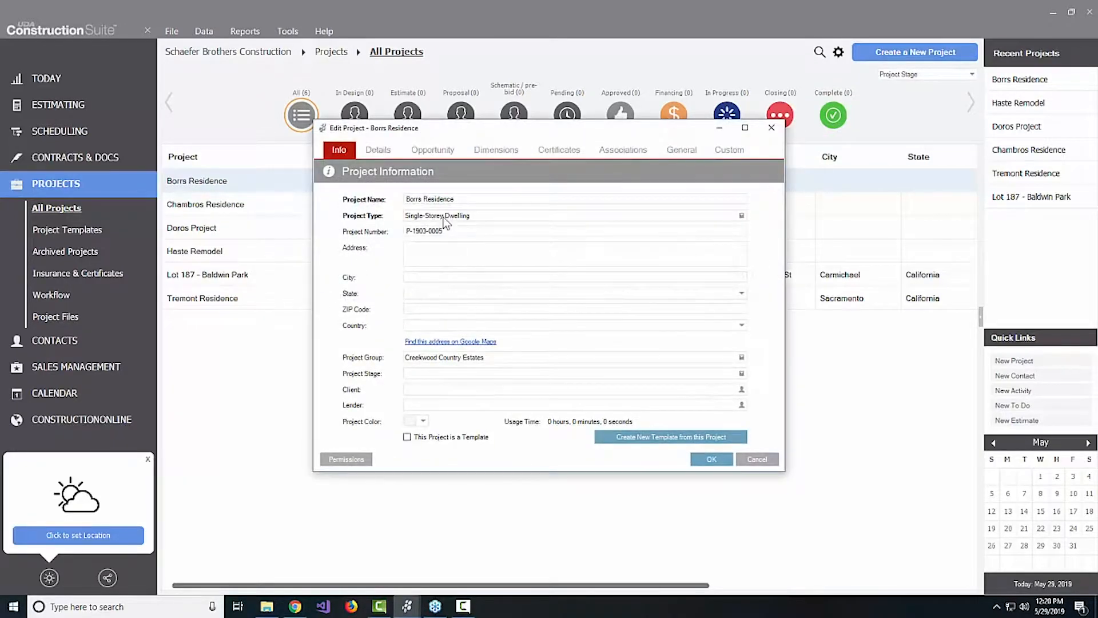
{"action": "left_click", "coordinate": [442, 373]}
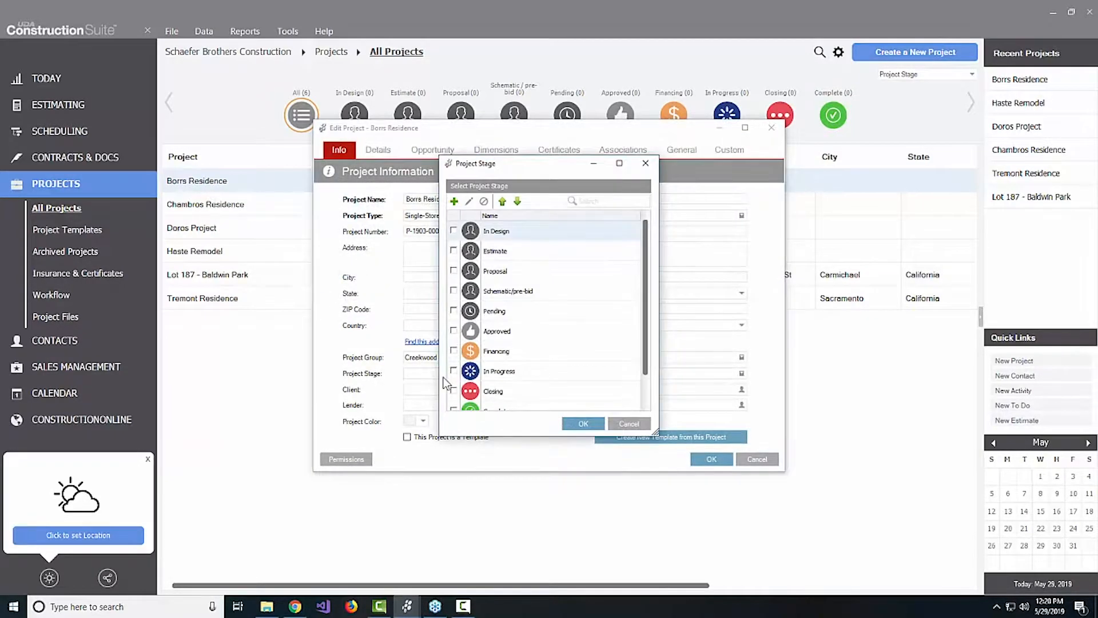
{"action": "left_click", "coordinate": [454, 331]}
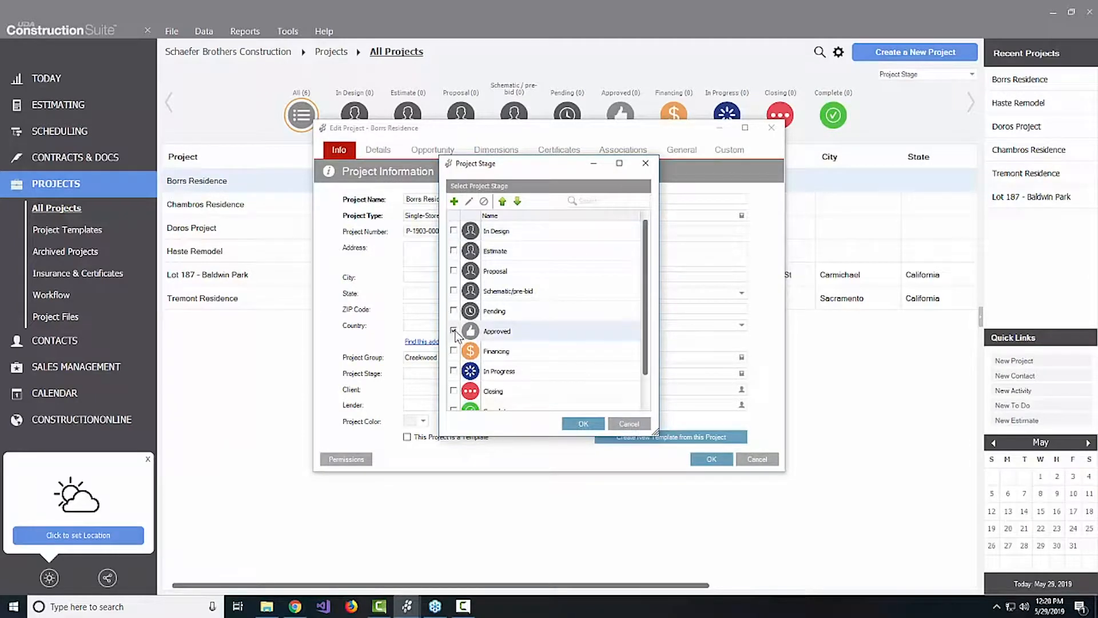
{"action": "left_click", "coordinate": [581, 424]}
{"action": "left_click", "coordinate": [712, 461]}
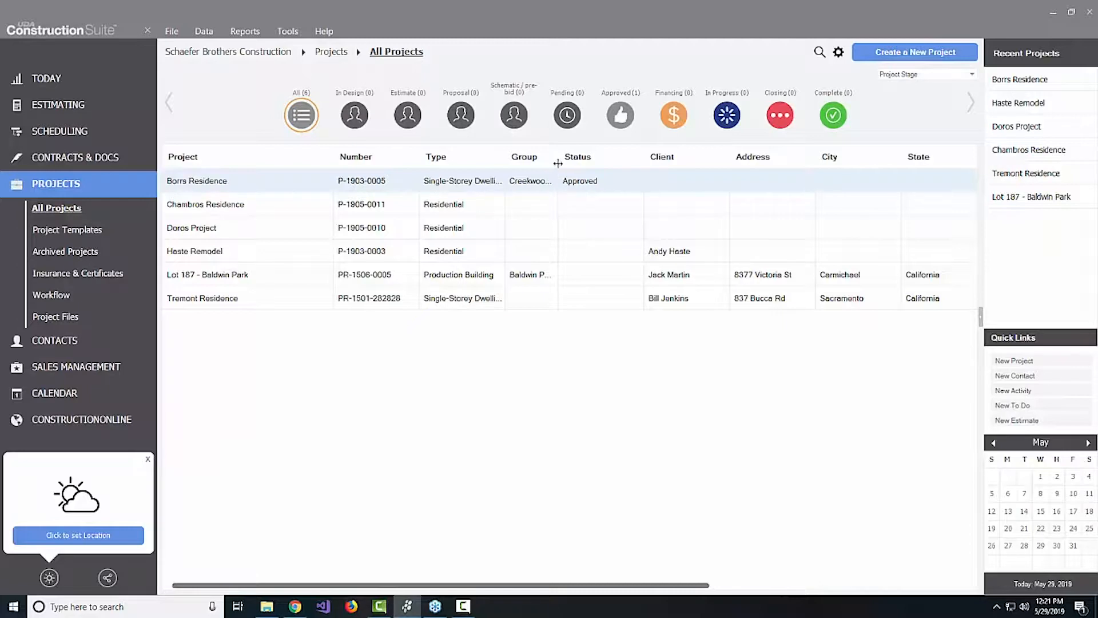
{"action": "left_click_drag", "start_coordinate": [553, 163], "coordinate": [607, 164]}
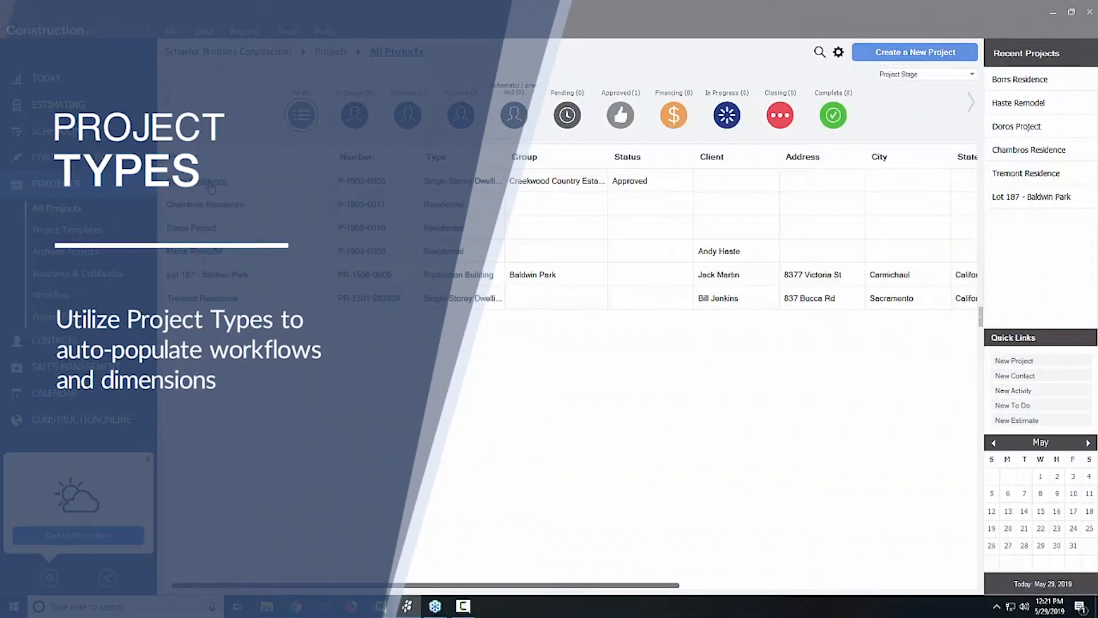
Step: Review the available project types for the Borrs Residence project, and close it without changes
{"action": "right_click", "coordinate": [212, 189]}
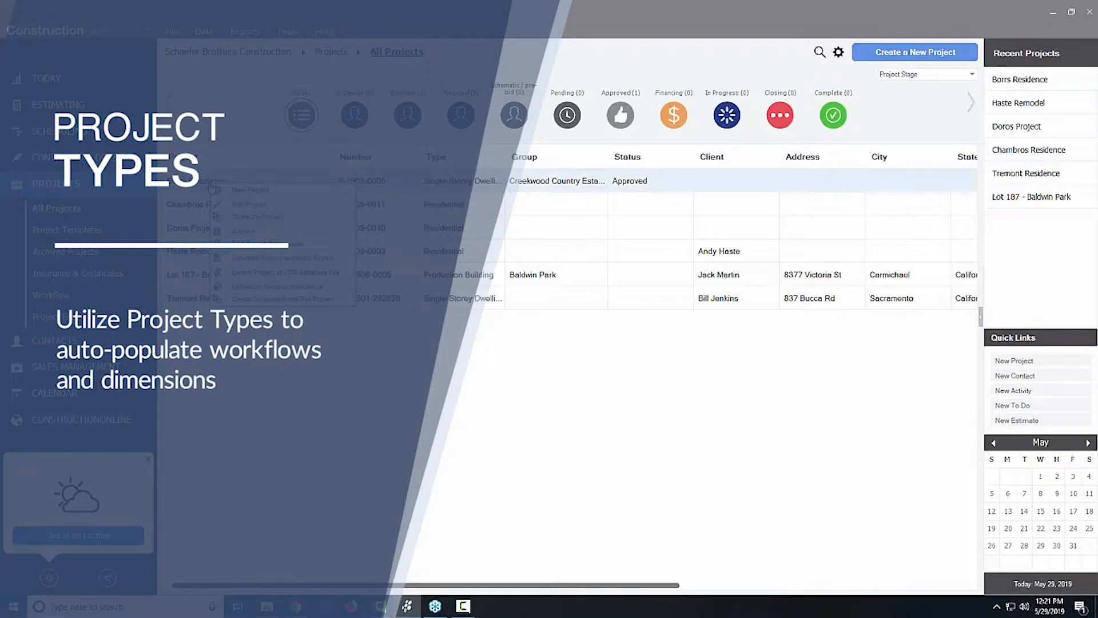
{"action": "left_click", "coordinate": [255, 206]}
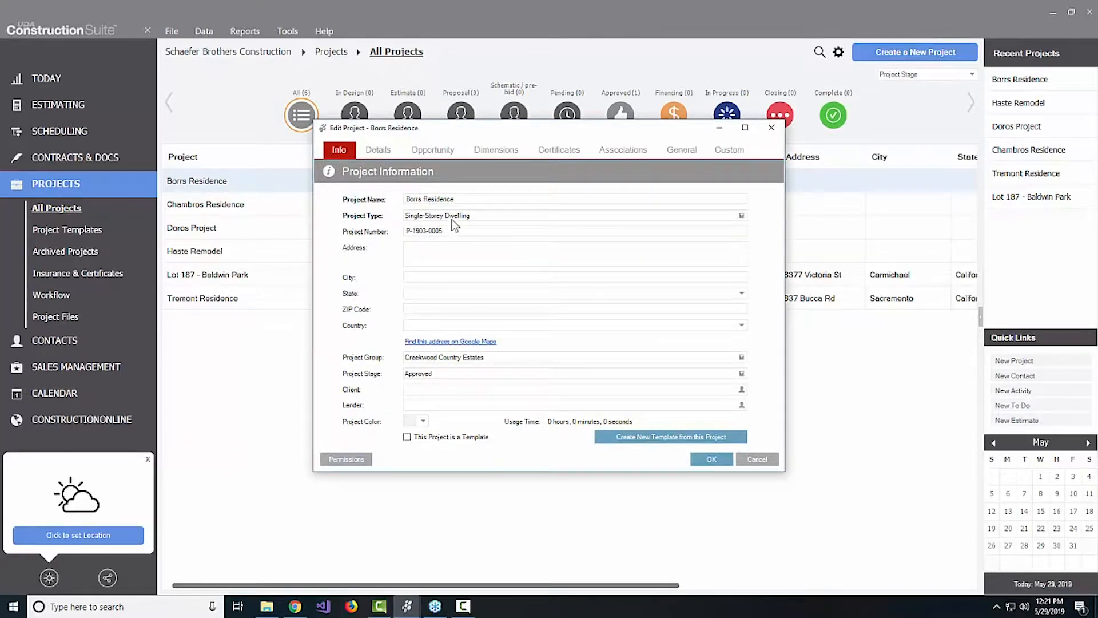
{"action": "left_click", "coordinate": [500, 215]}
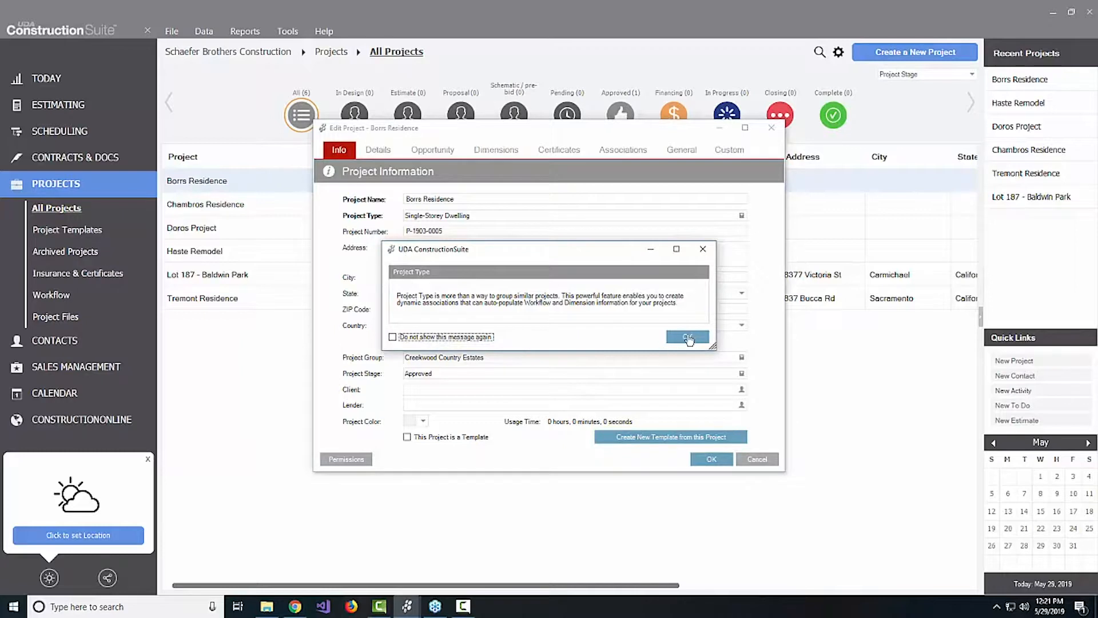
{"action": "left_click", "coordinate": [687, 337]}
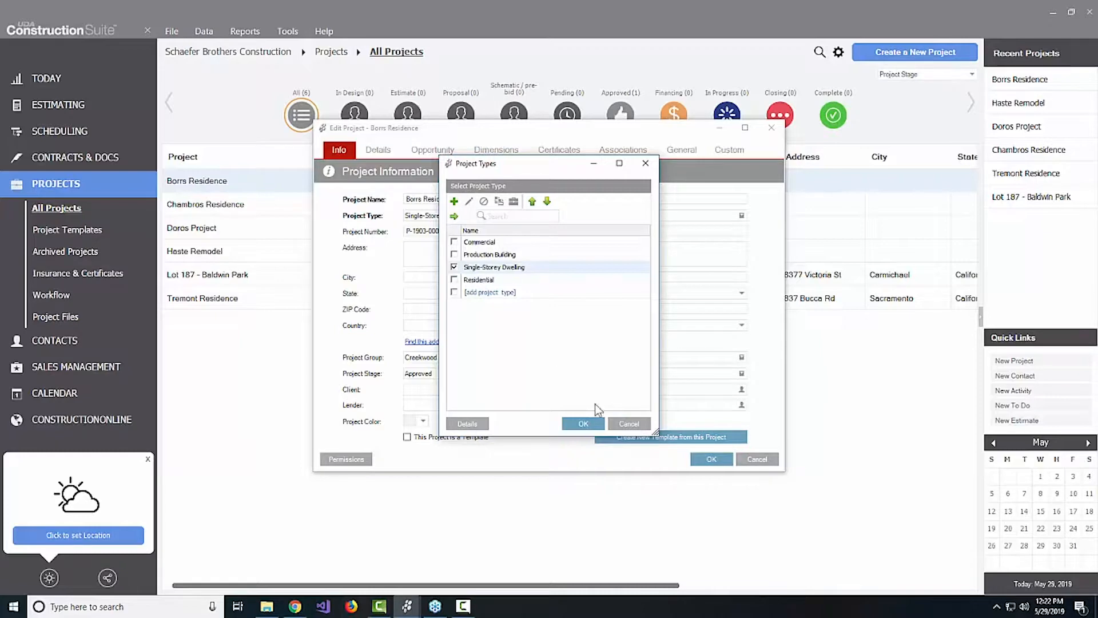
{"action": "left_click", "coordinate": [629, 423]}
{"action": "left_click", "coordinate": [746, 459]}
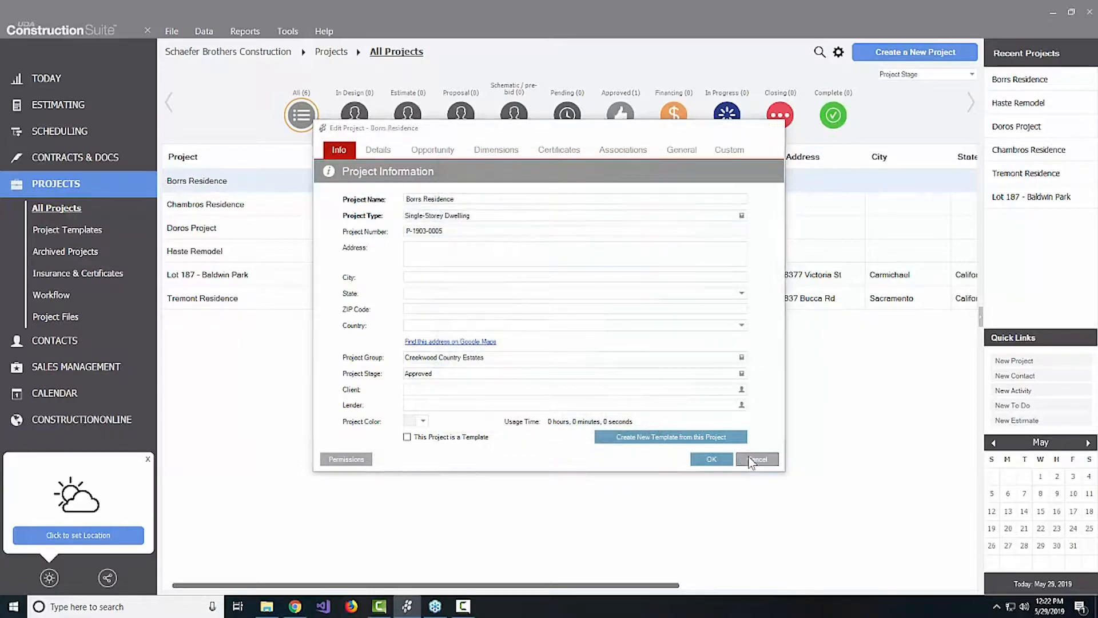
Step: In the Borrs Residence workflow, mark Create Project, Enter Client Contact Info, Review Plans and Generate Takeoffs as complete
{"action": "left_click", "coordinate": [63, 295]}
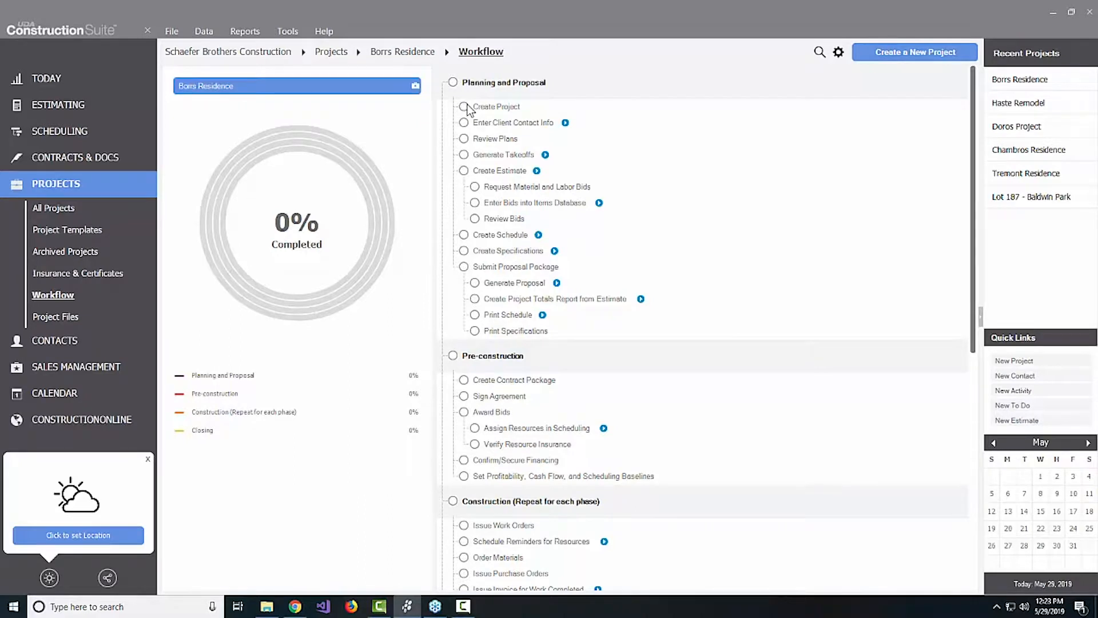
{"action": "left_click", "coordinate": [464, 106]}
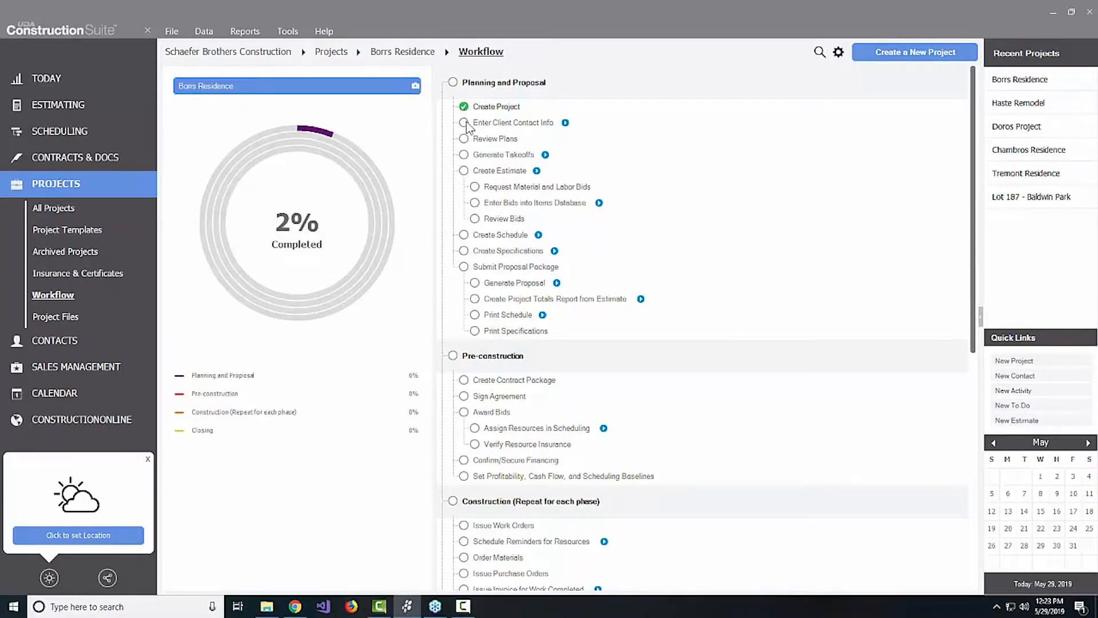
{"action": "left_click", "coordinate": [463, 123]}
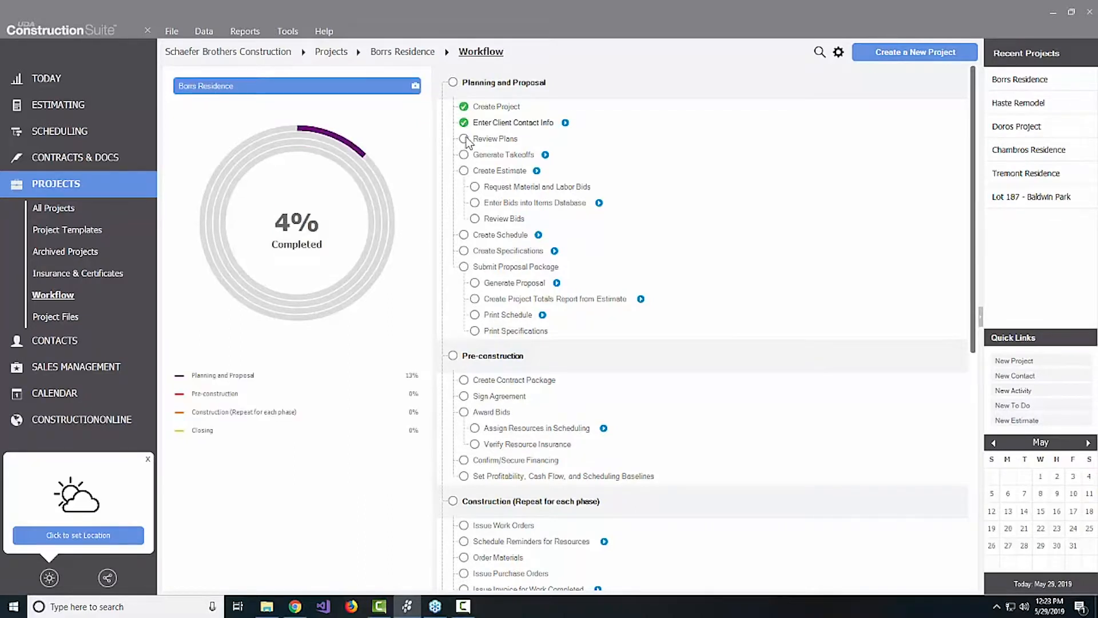
{"action": "left_click", "coordinate": [464, 138]}
{"action": "left_click", "coordinate": [464, 155]}
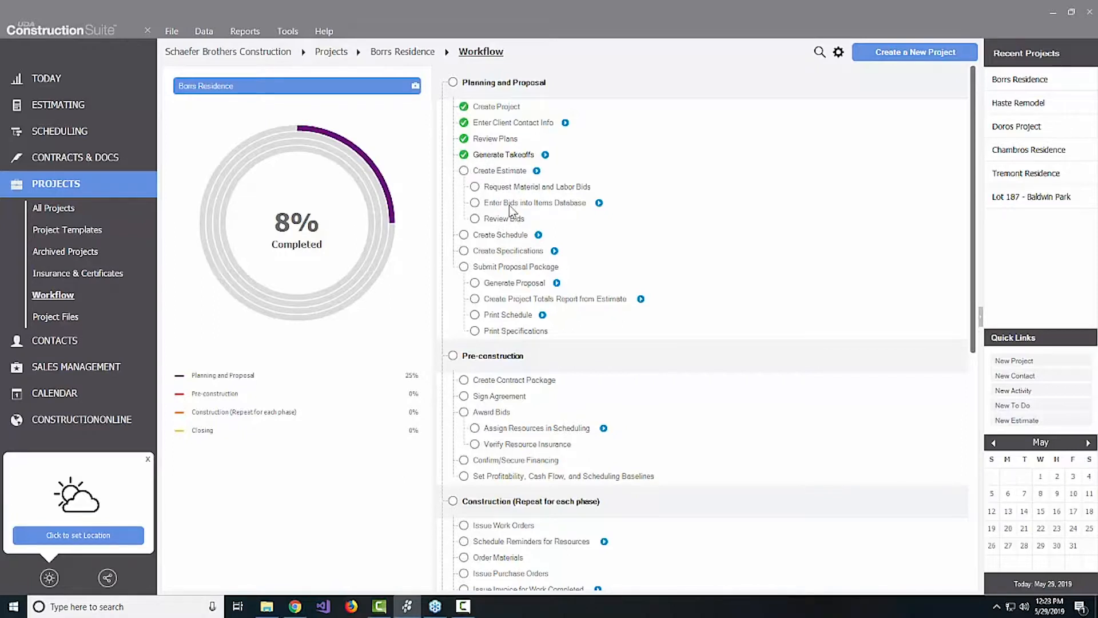
Step: Examine the Launch Template and Fire an Event action options for the Request Material and Labor Bids workflow item, without saving
{"action": "right_click", "coordinate": [507, 220]}
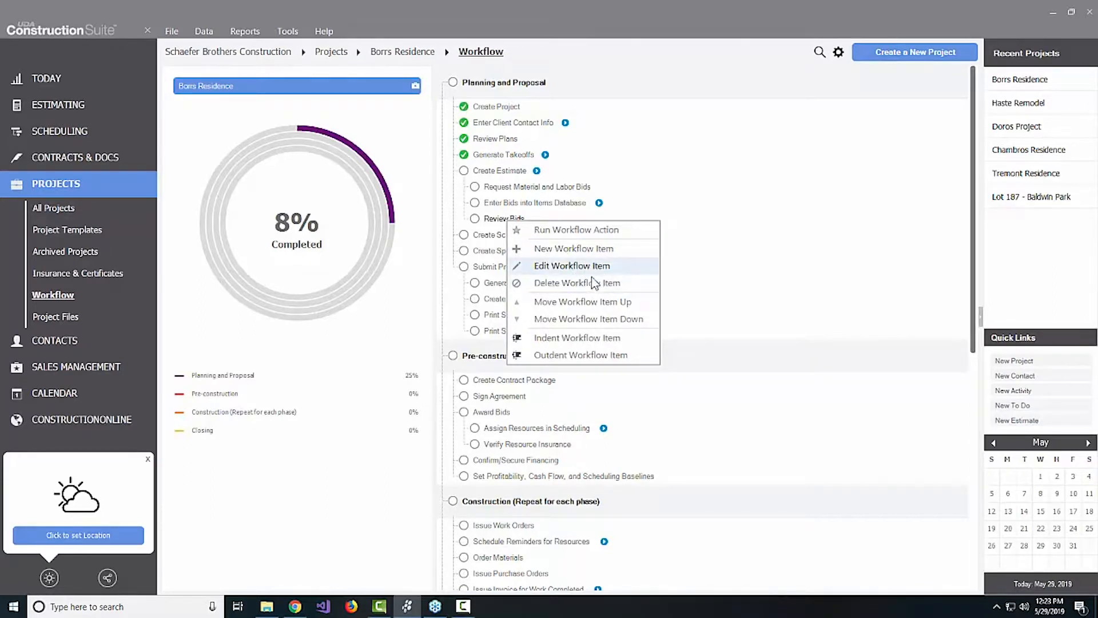
{"action": "left_click", "coordinate": [755, 244]}
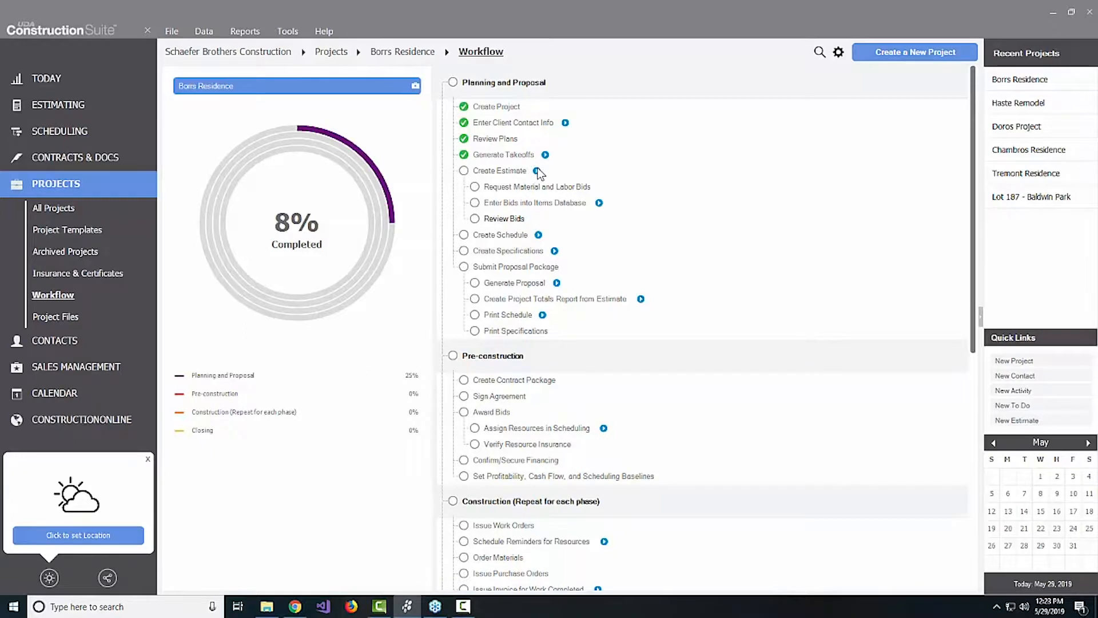
{"action": "right_click", "coordinate": [534, 184]}
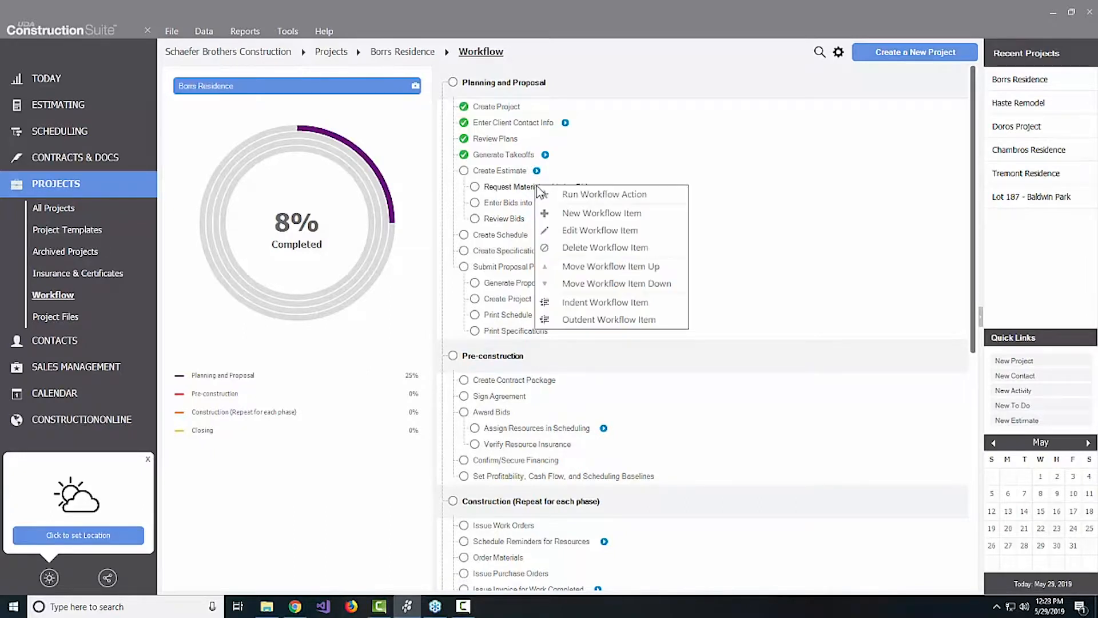
{"action": "left_click", "coordinate": [598, 231]}
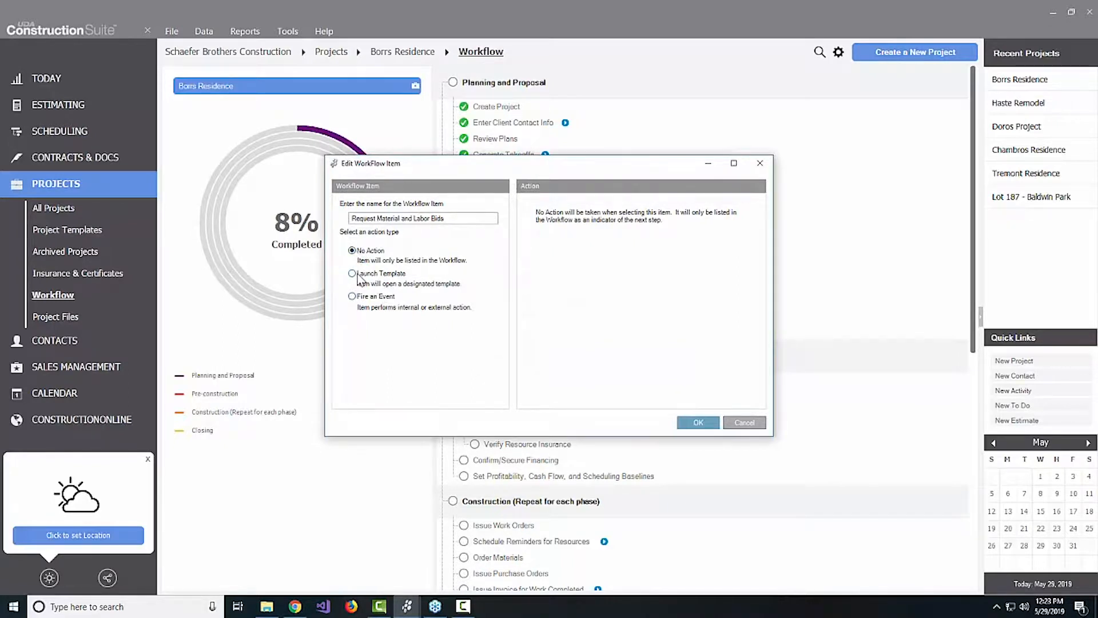
{"action": "left_click", "coordinate": [376, 274]}
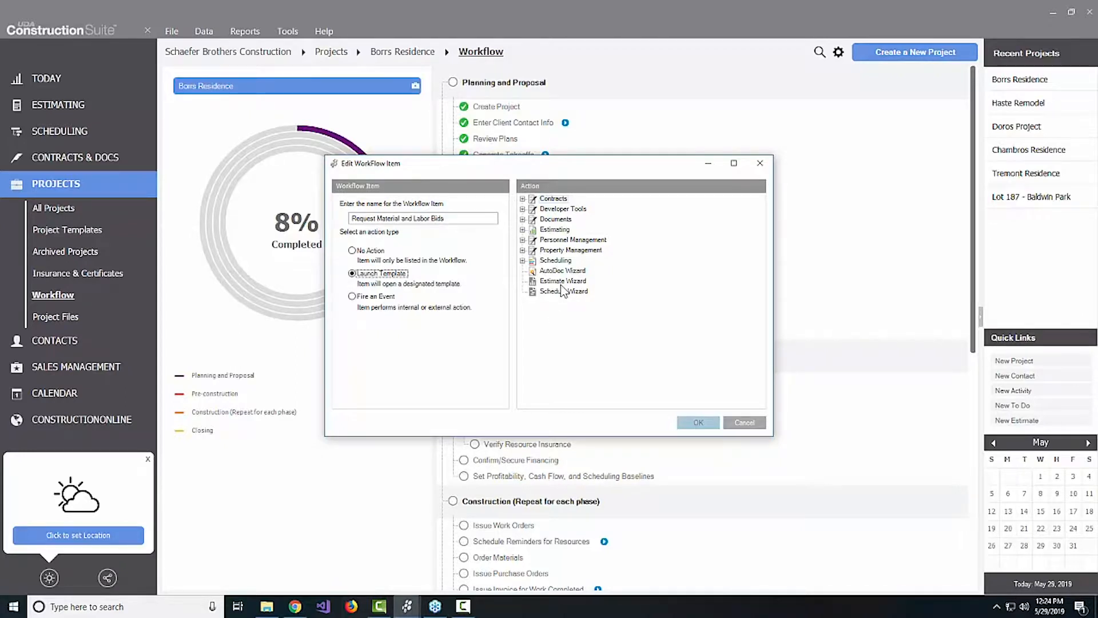
{"action": "left_click", "coordinate": [352, 296]}
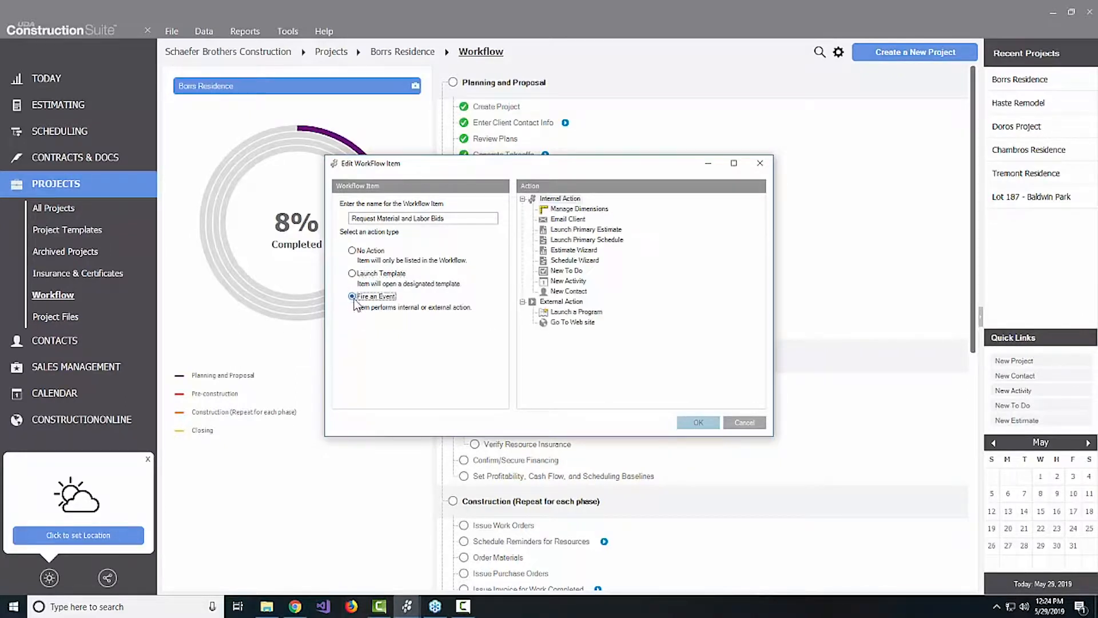
{"action": "left_click", "coordinate": [609, 229]}
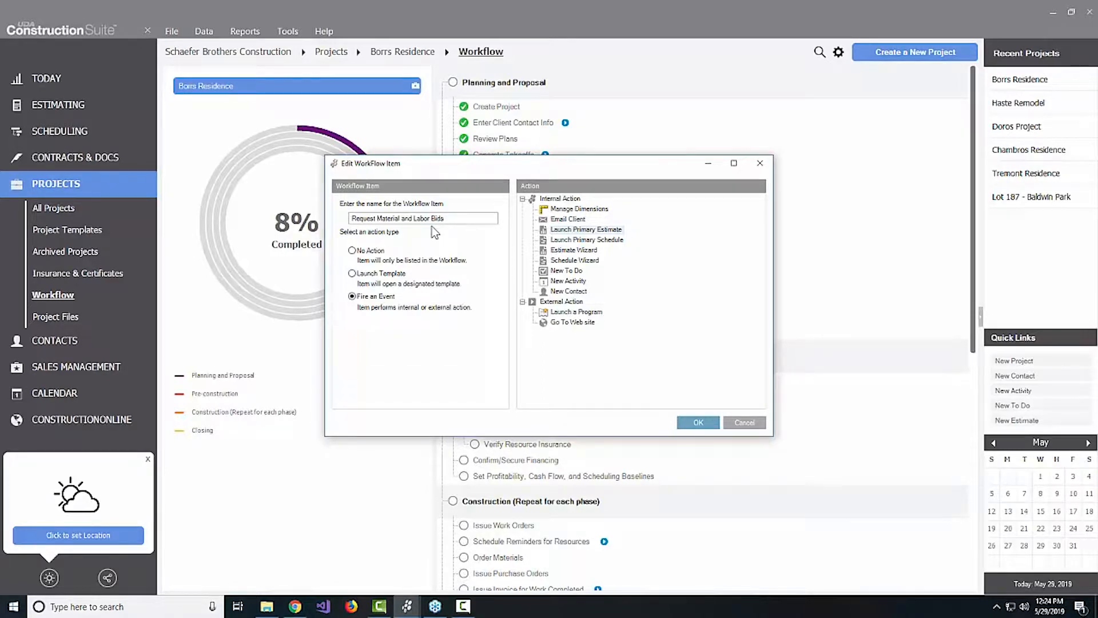
{"action": "left_click_drag", "start_coordinate": [386, 166], "coordinate": [508, 305]}
{"action": "left_click_drag", "start_coordinate": [677, 299], "coordinate": [594, 206]}
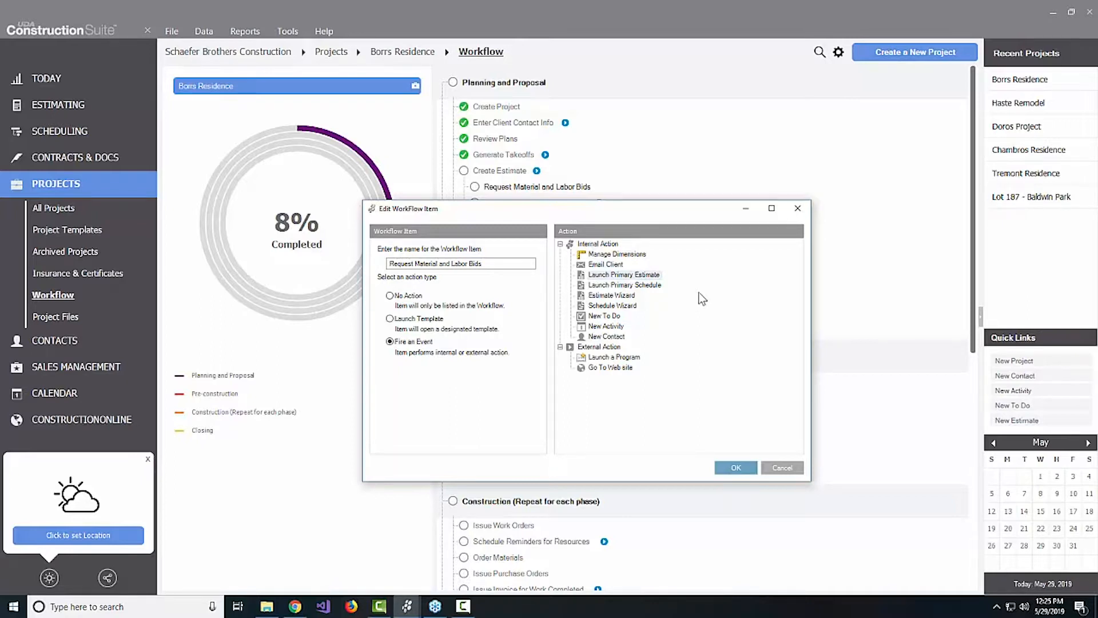
{"action": "left_click", "coordinate": [782, 467]}
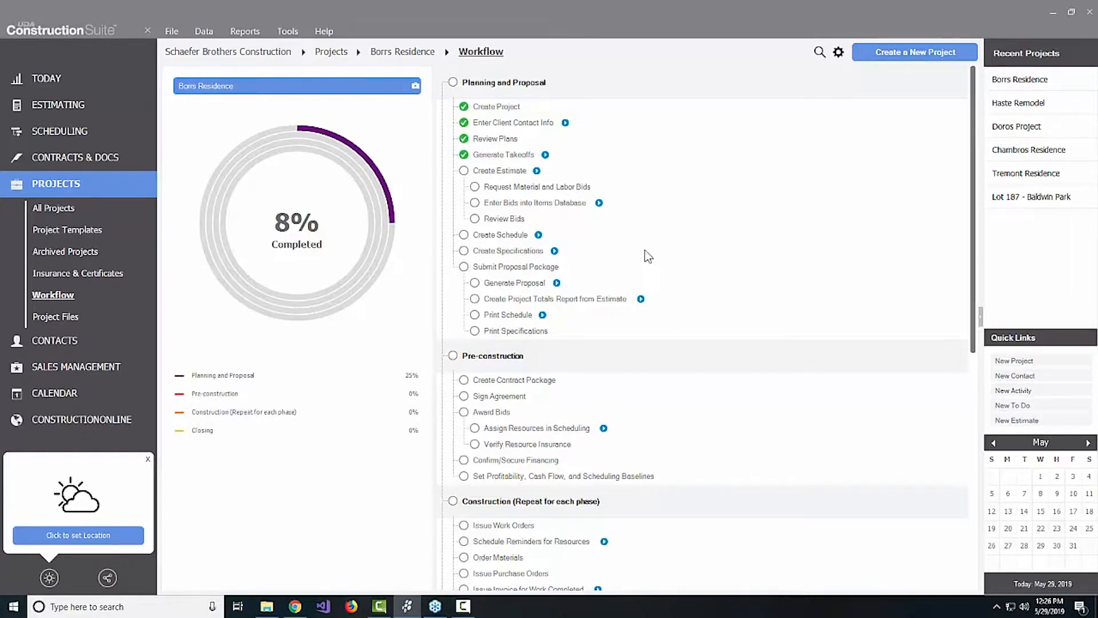
Step: View the workflows of the Chambros Residence, Doros Project and Haste Remodel projects in turn
{"action": "left_click", "coordinate": [394, 85]}
{"action": "left_click", "coordinate": [222, 110]}
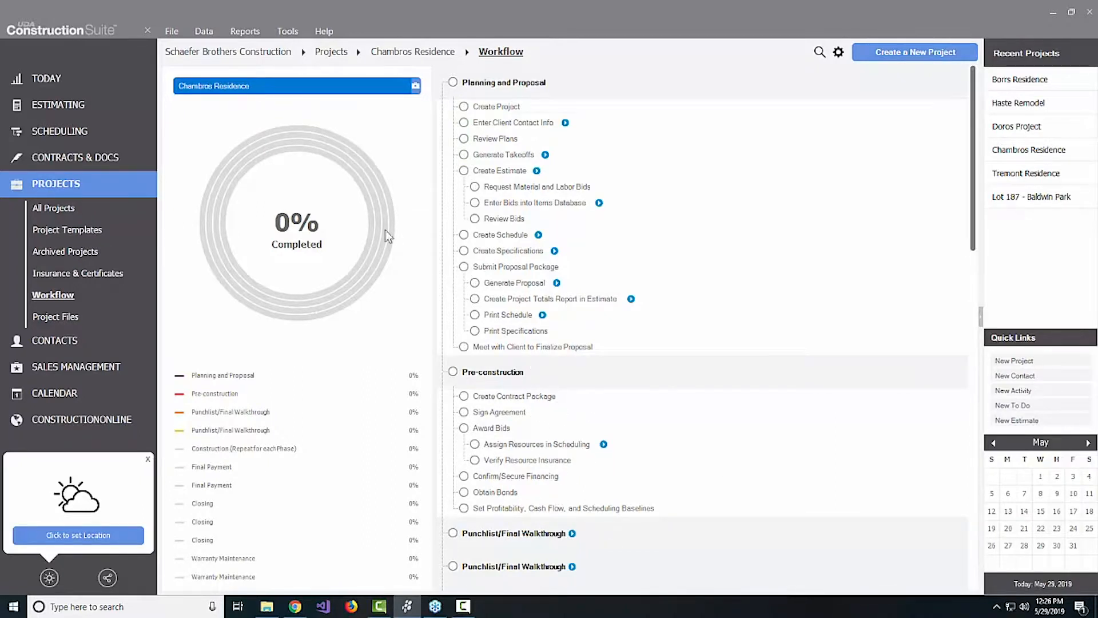
{"action": "left_click", "coordinate": [350, 87]}
{"action": "left_click", "coordinate": [222, 119]}
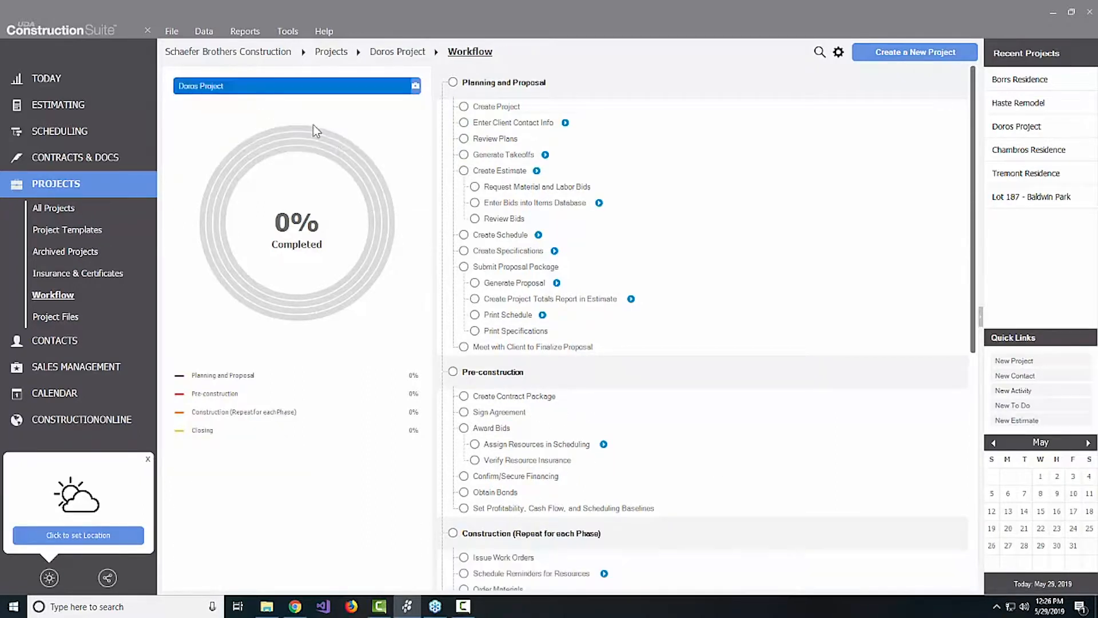
{"action": "left_click", "coordinate": [269, 86]}
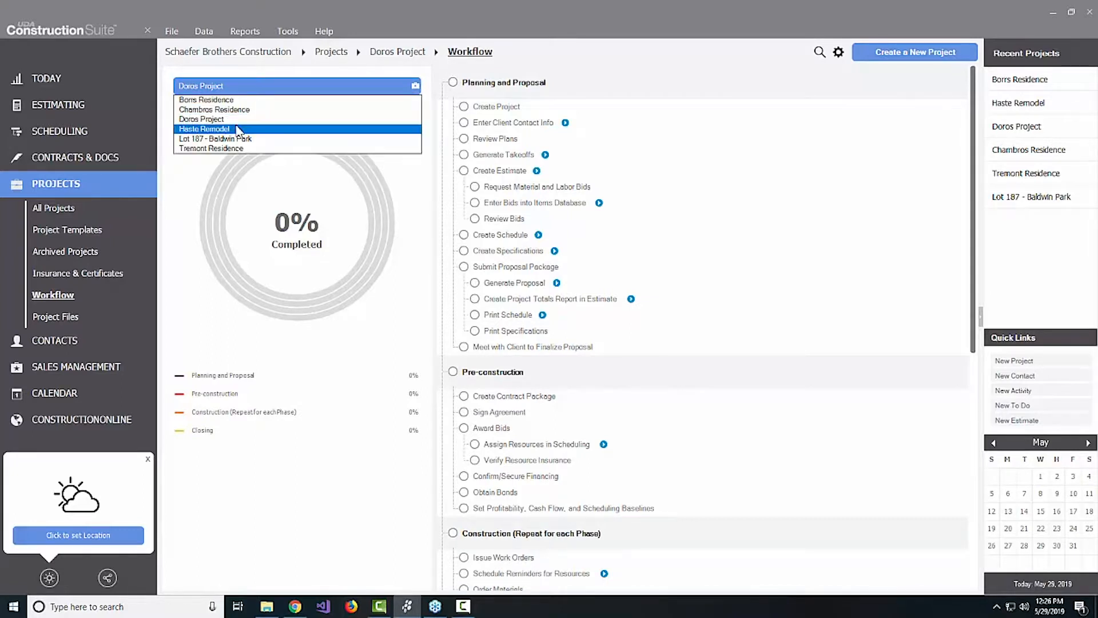
{"action": "left_click", "coordinate": [239, 129]}
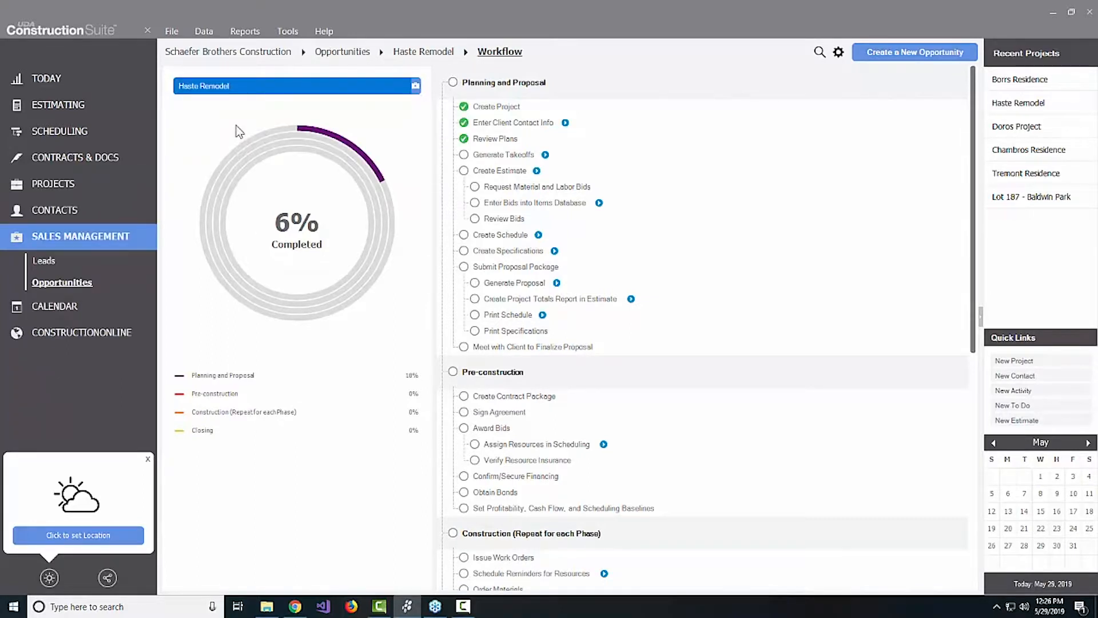
Step: Open the project type options and review the Commercial workflow's item commands and the list of project types without changing the selection
{"action": "left_click", "coordinate": [282, 33]}
{"action": "left_click", "coordinate": [514, 68]}
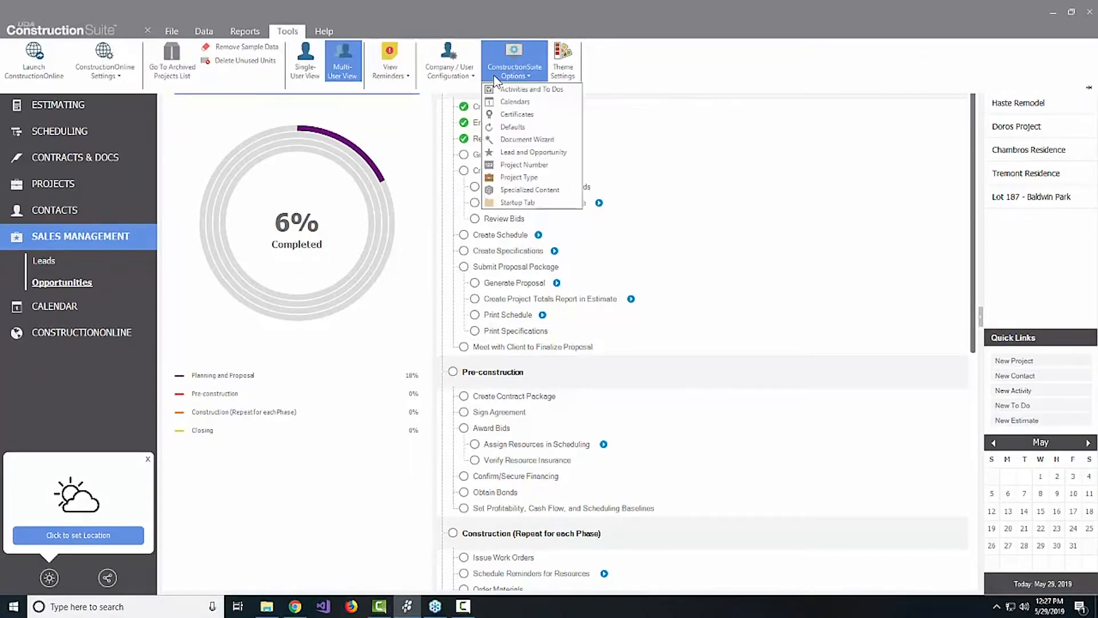
{"action": "left_click", "coordinate": [514, 176]}
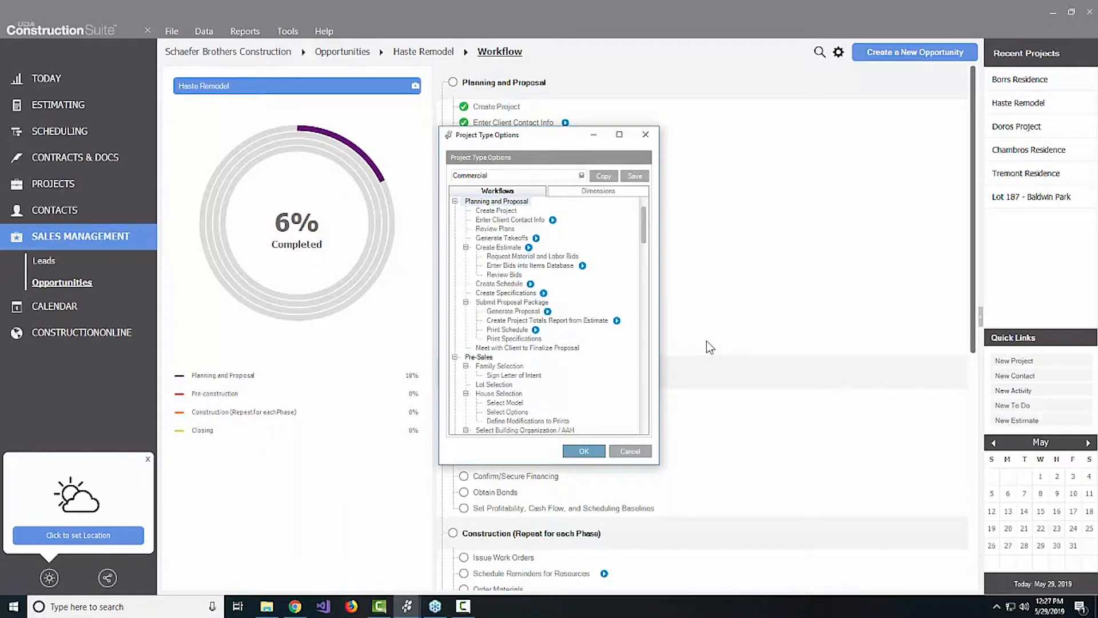
{"action": "right_click", "coordinate": [501, 365]}
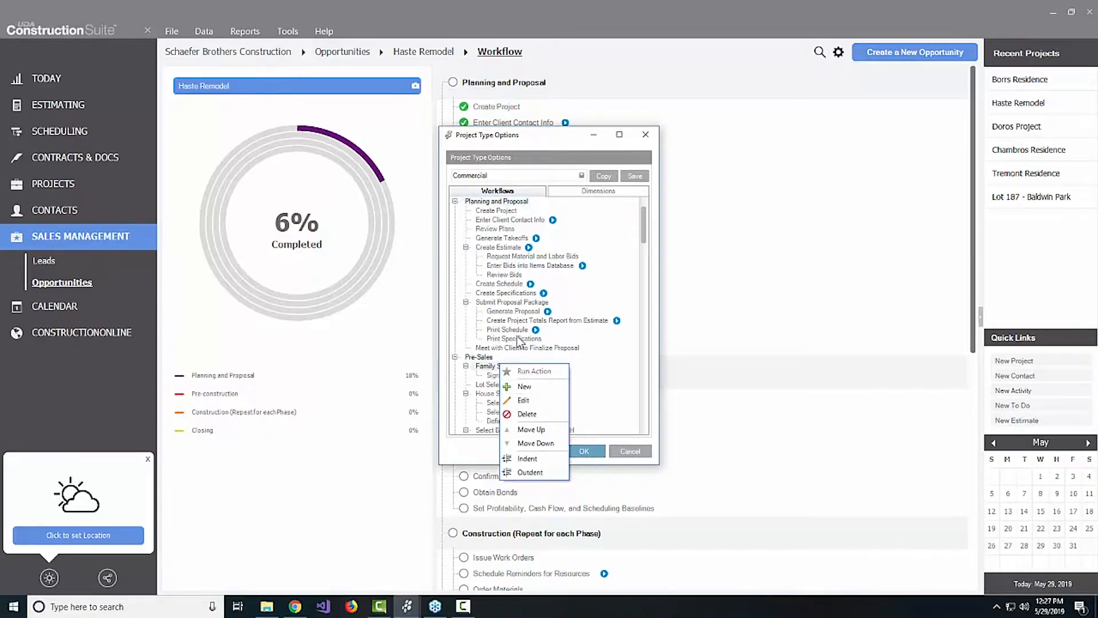
{"action": "left_click", "coordinate": [581, 176]}
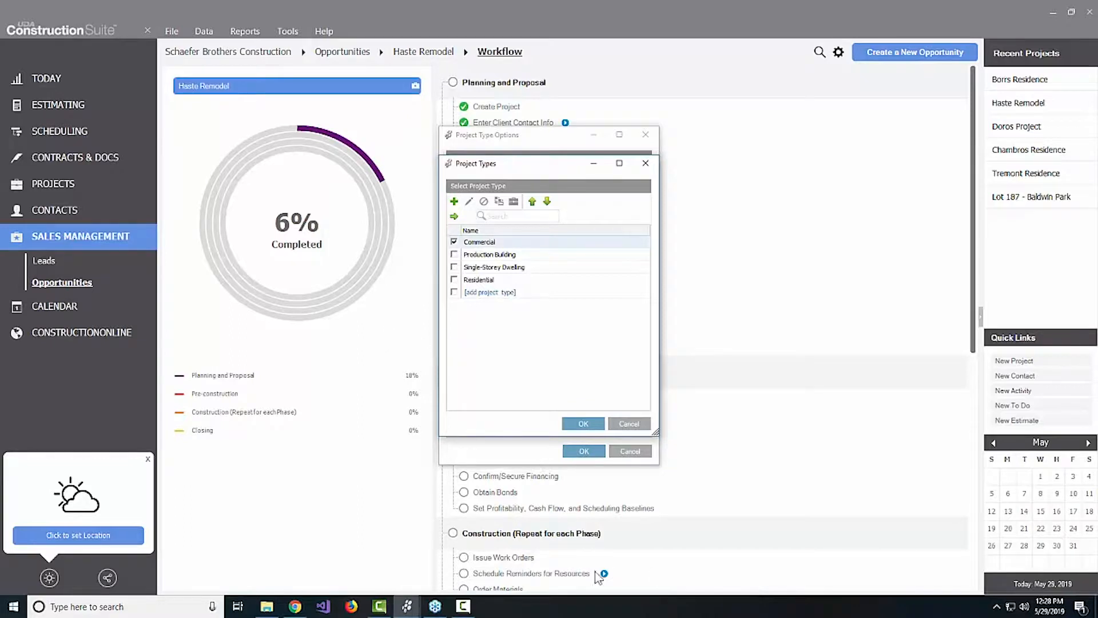
{"action": "left_click", "coordinate": [629, 423]}
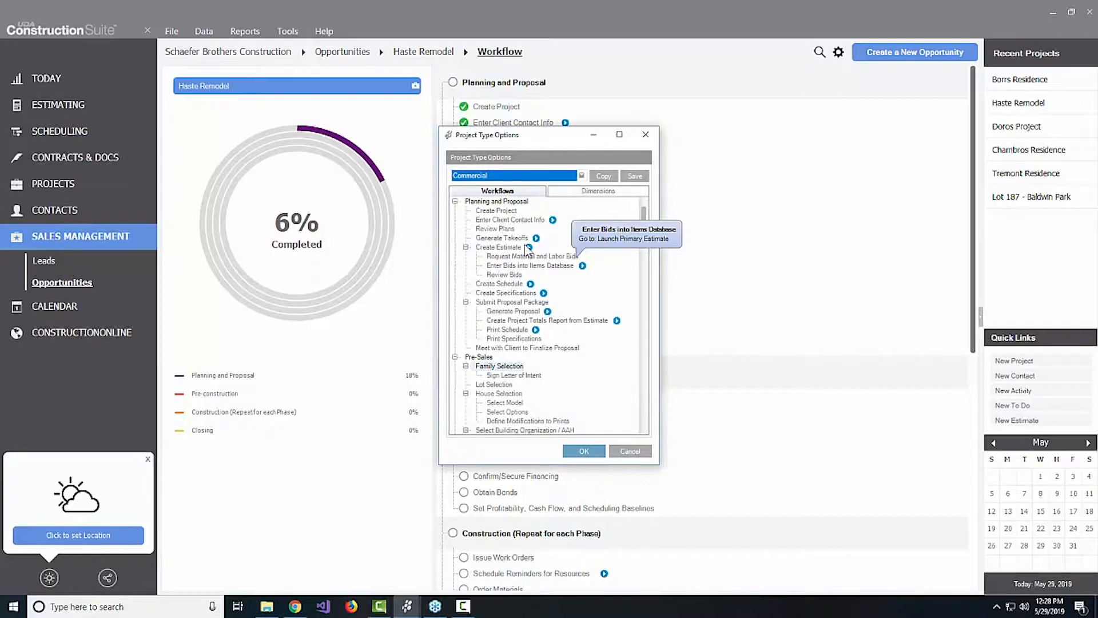
Step: Add a workflow item named "Process Review and Update" at the end of the Commercial workflow and indent it under Closing
{"action": "left_click_drag", "start_coordinate": [643, 231], "coordinate": [669, 392]}
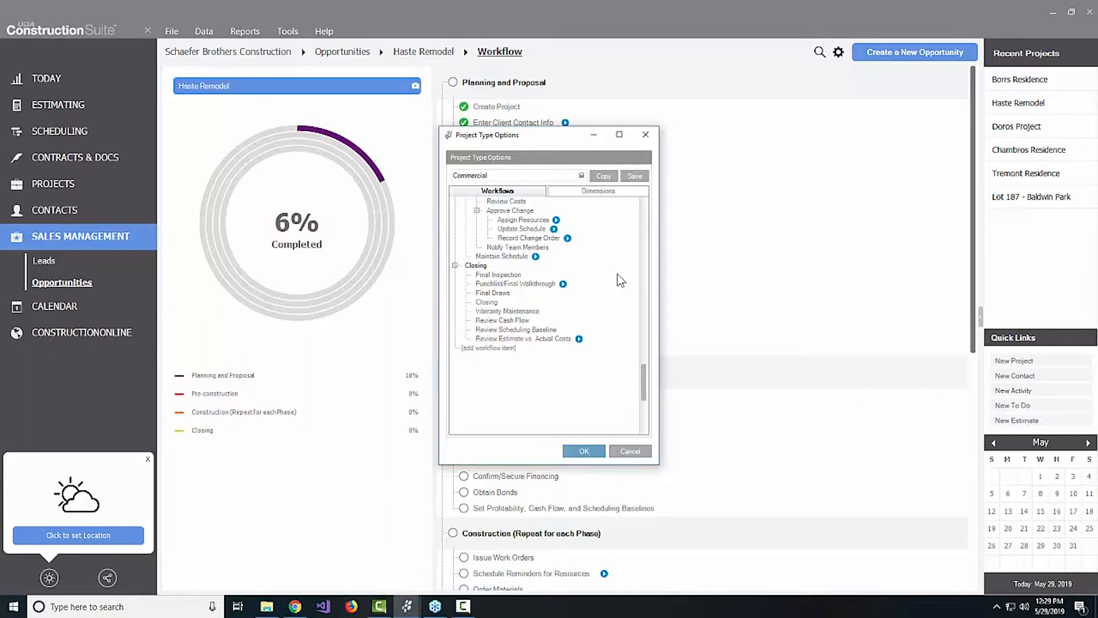
{"action": "left_click", "coordinate": [475, 348]}
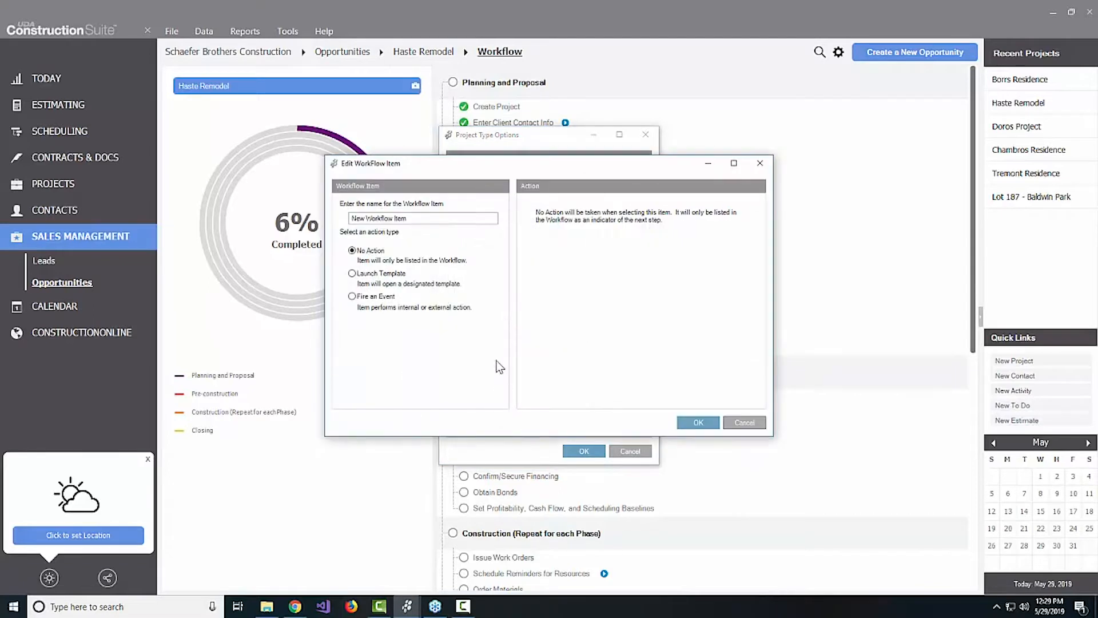
{"action": "left_click_drag", "start_coordinate": [465, 214], "coordinate": [349, 217]}
{"action": "type", "text": "Process Review and Update"}
{"action": "left_click", "coordinate": [698, 426]}
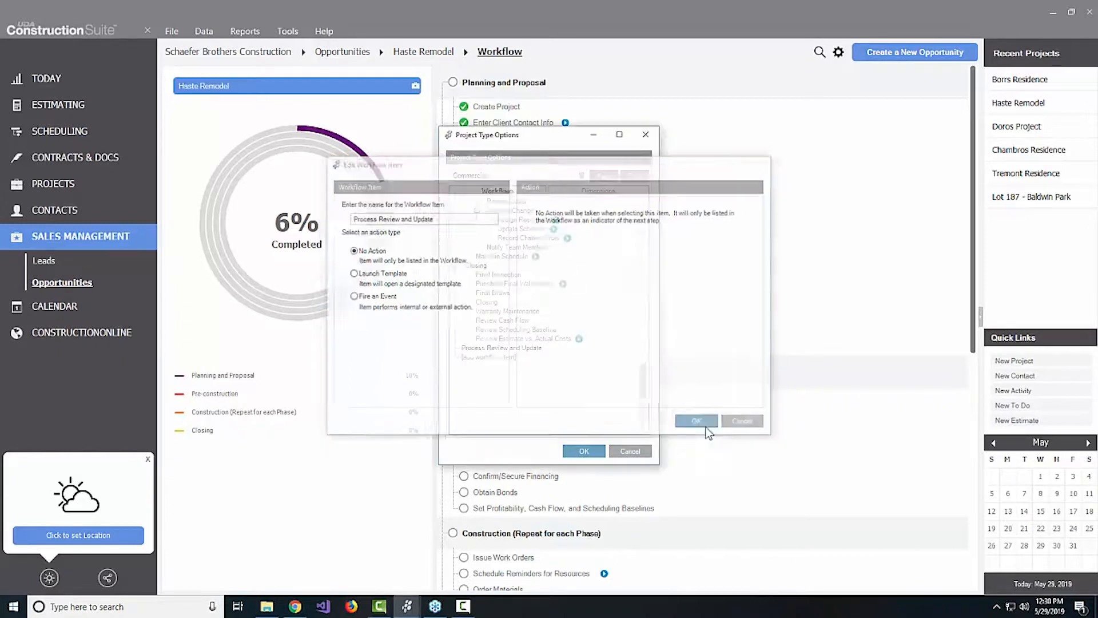
{"action": "right_click", "coordinate": [529, 350]}
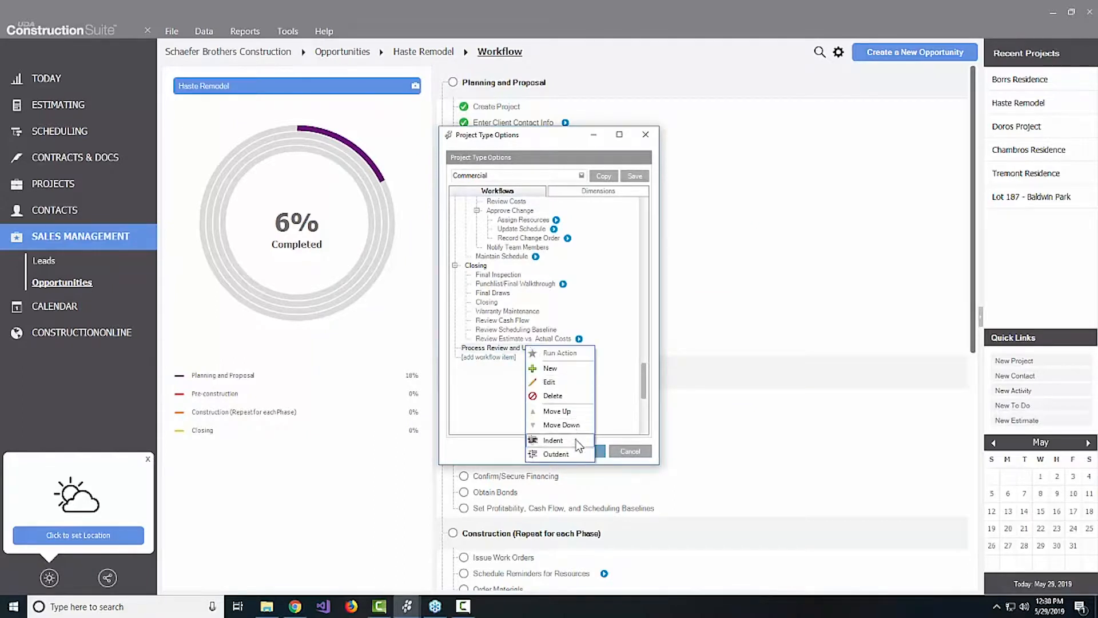
{"action": "left_click", "coordinate": [552, 440]}
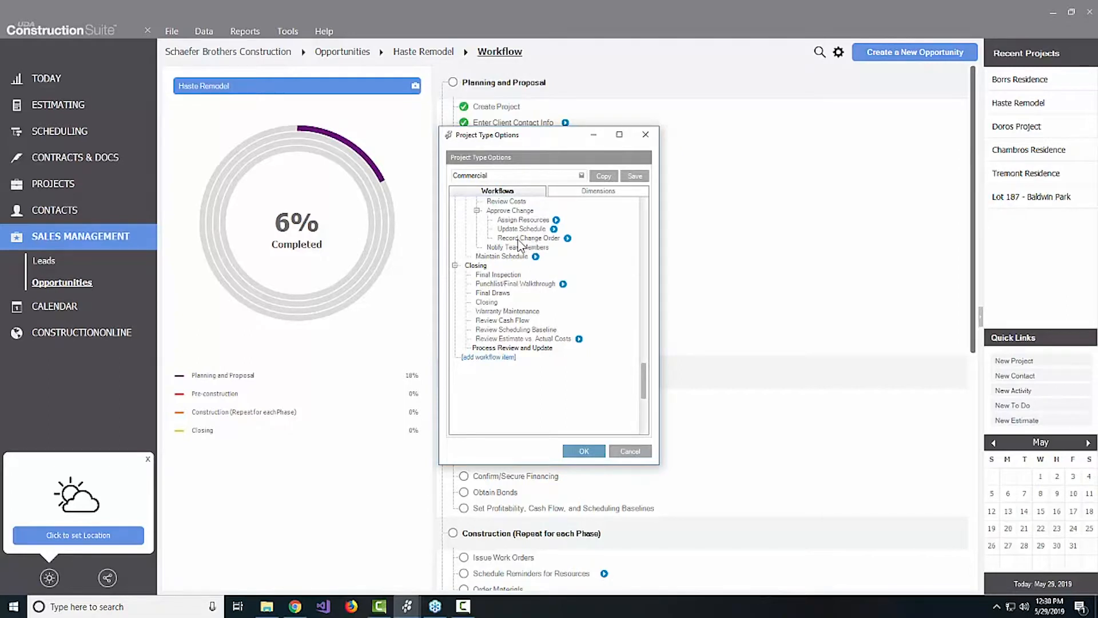
Step: Examine the Fire an Event actions for the Process Review and Update item, including Go To Web site, without saving
{"action": "right_click", "coordinate": [520, 350]}
{"action": "left_click", "coordinate": [554, 386]}
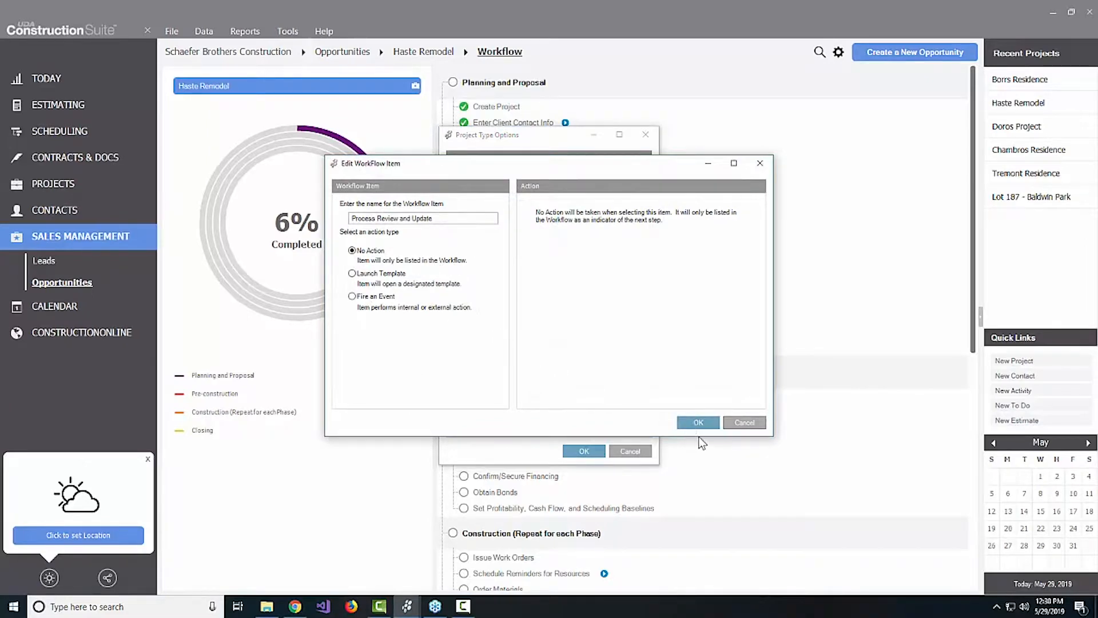
{"action": "left_click", "coordinate": [749, 425]}
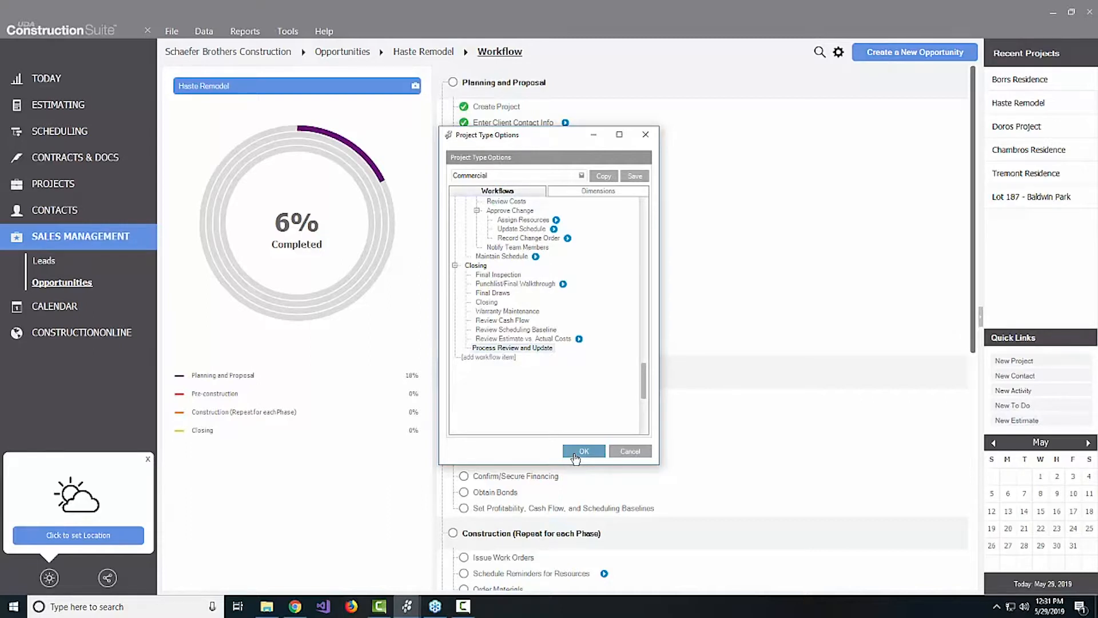
{"action": "right_click", "coordinate": [520, 348]}
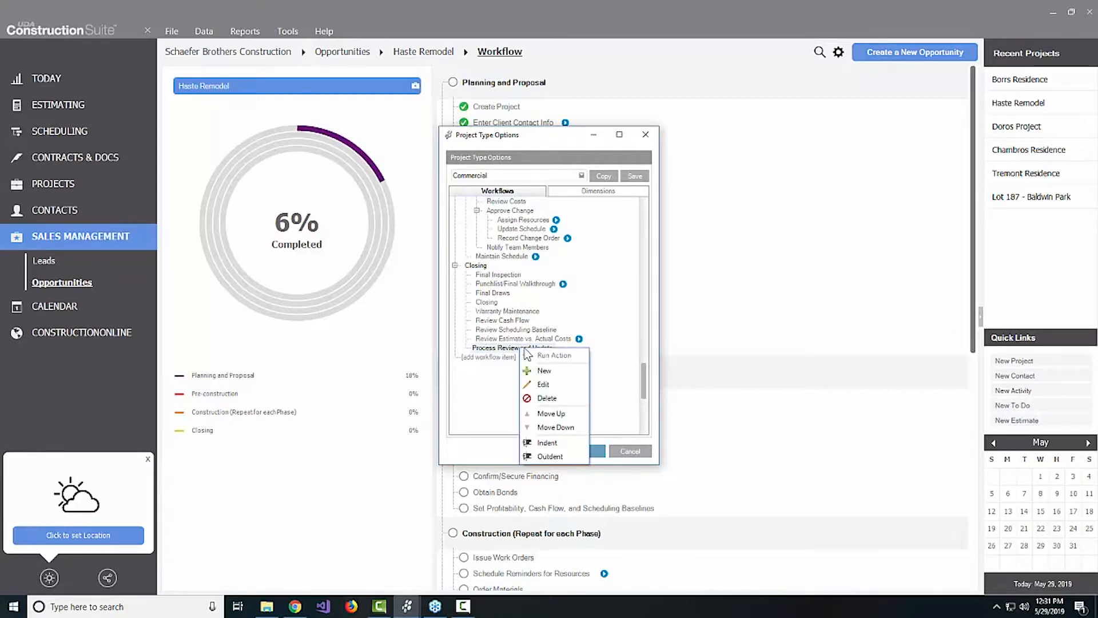
{"action": "left_click", "coordinate": [554, 386]}
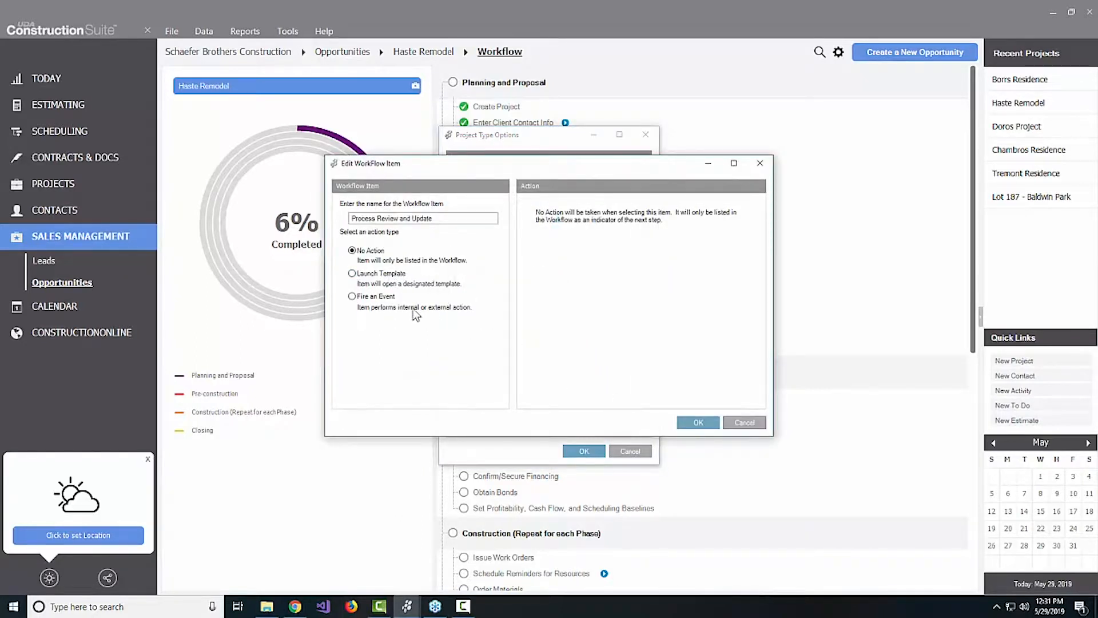
{"action": "left_click", "coordinate": [352, 296]}
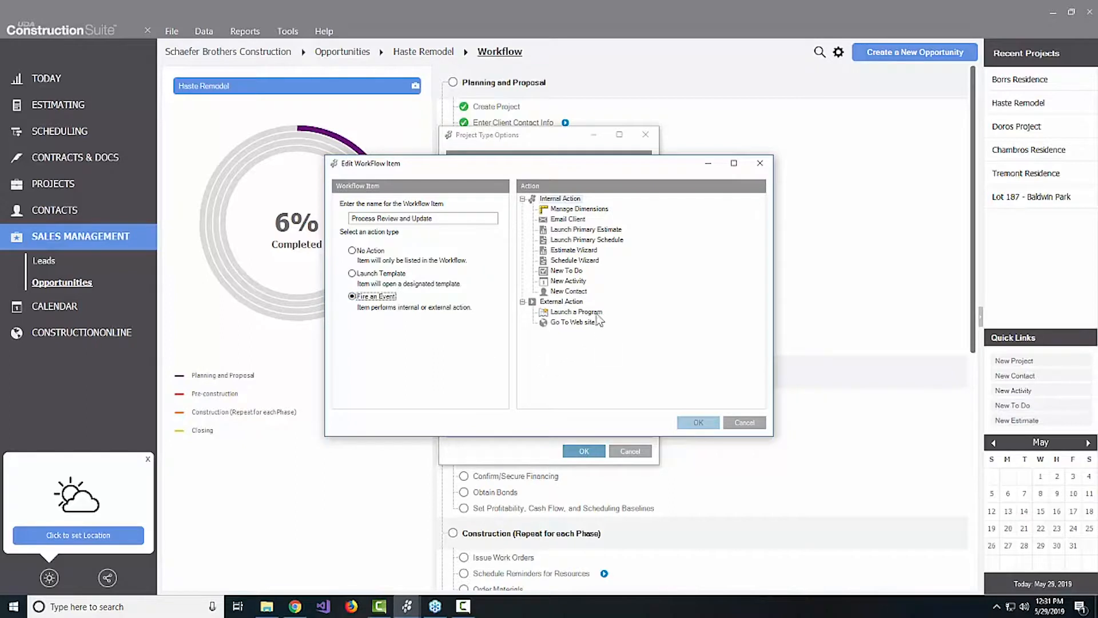
{"action": "left_click", "coordinate": [569, 322]}
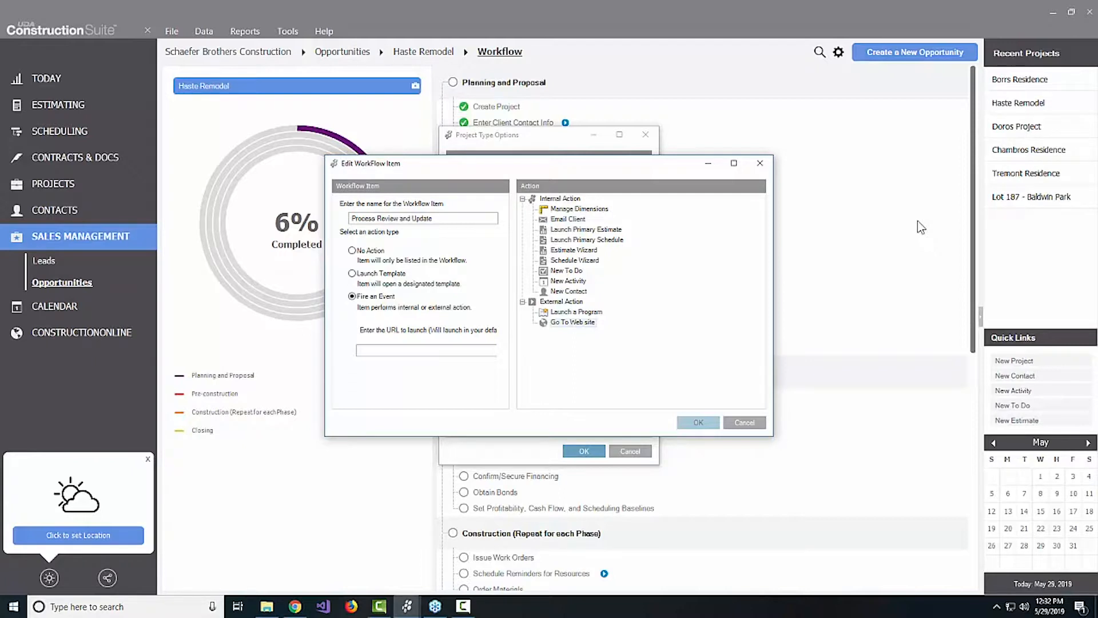
{"action": "left_click", "coordinate": [756, 422]}
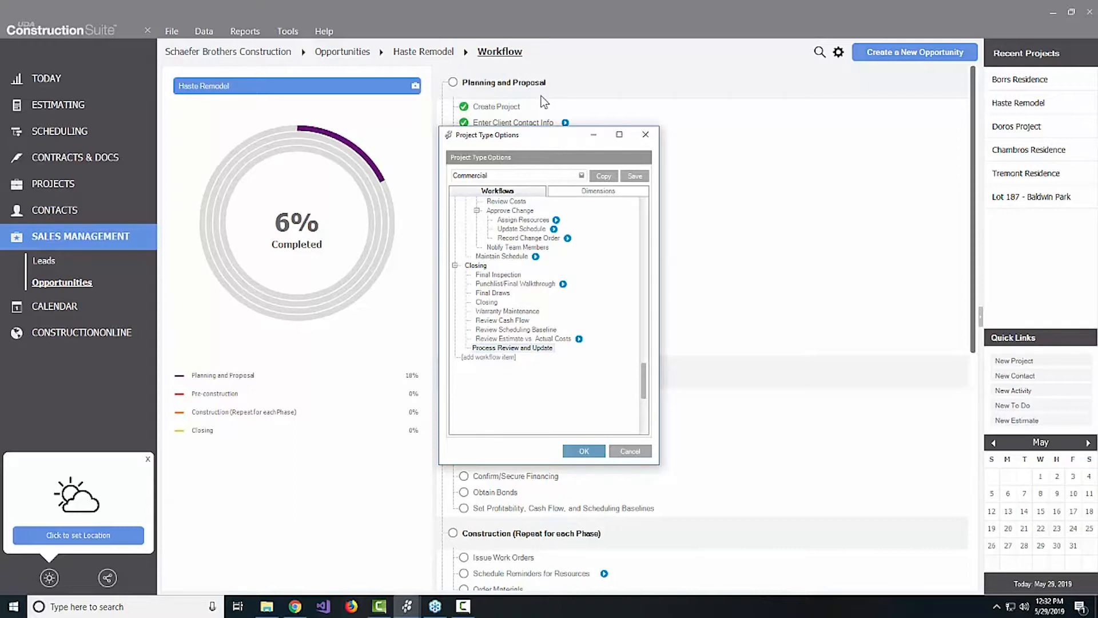
Step: Try adding a dimension named "Total Carpet SF" with the unit Square feet to the Commercial project type, and cancel the project type options
{"action": "left_click", "coordinate": [595, 193]}
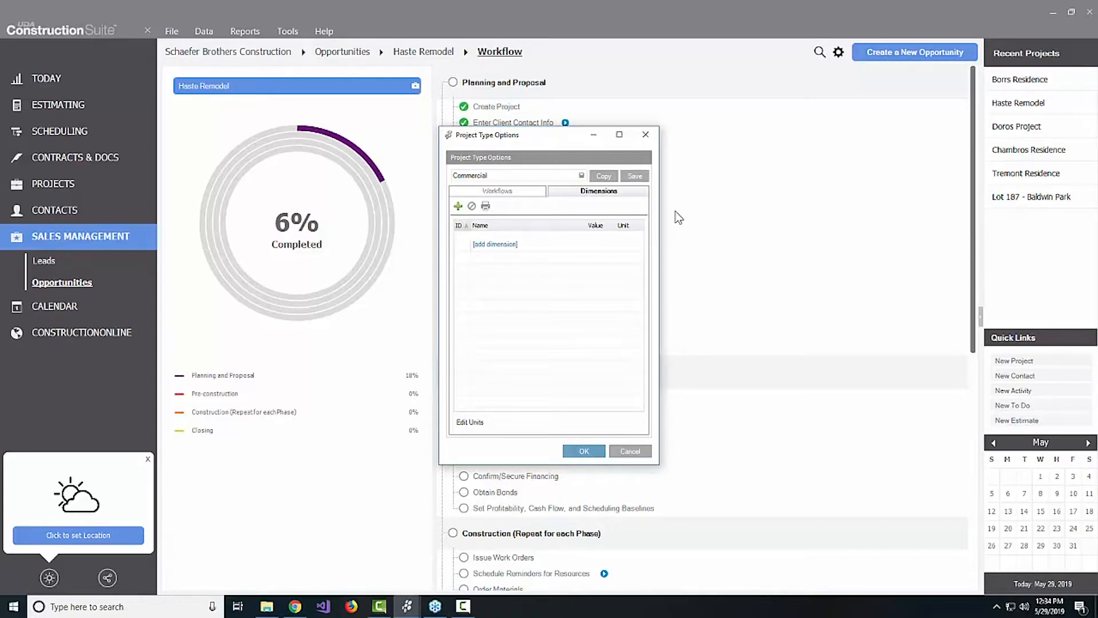
{"action": "left_click", "coordinate": [496, 244]}
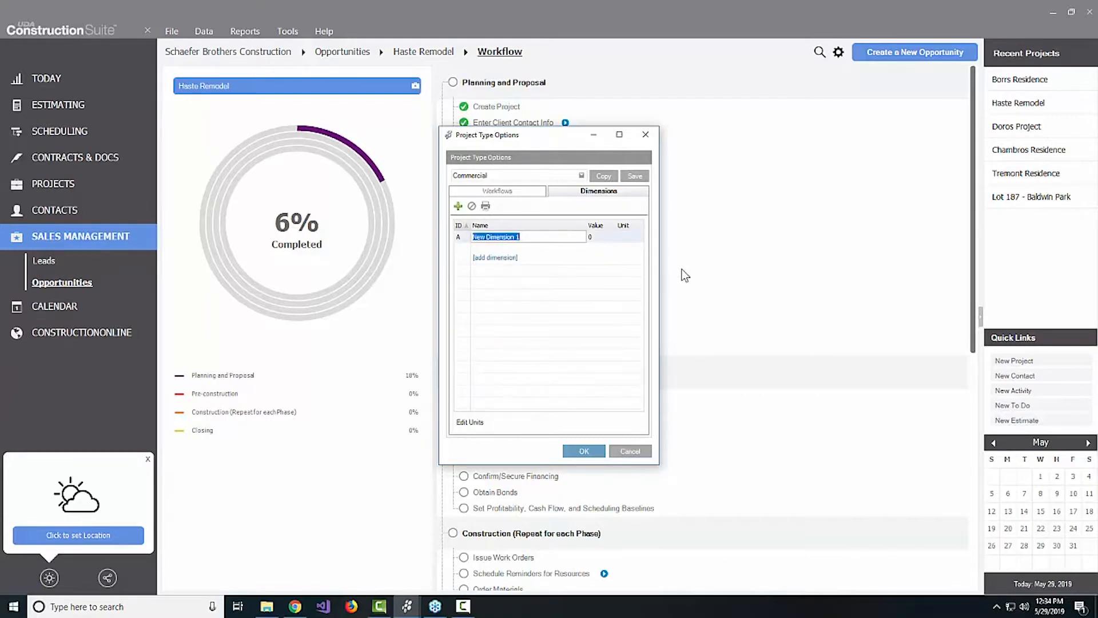
{"action": "type", "text": "Total Carpet SF"}
{"action": "left_click", "coordinate": [637, 238]}
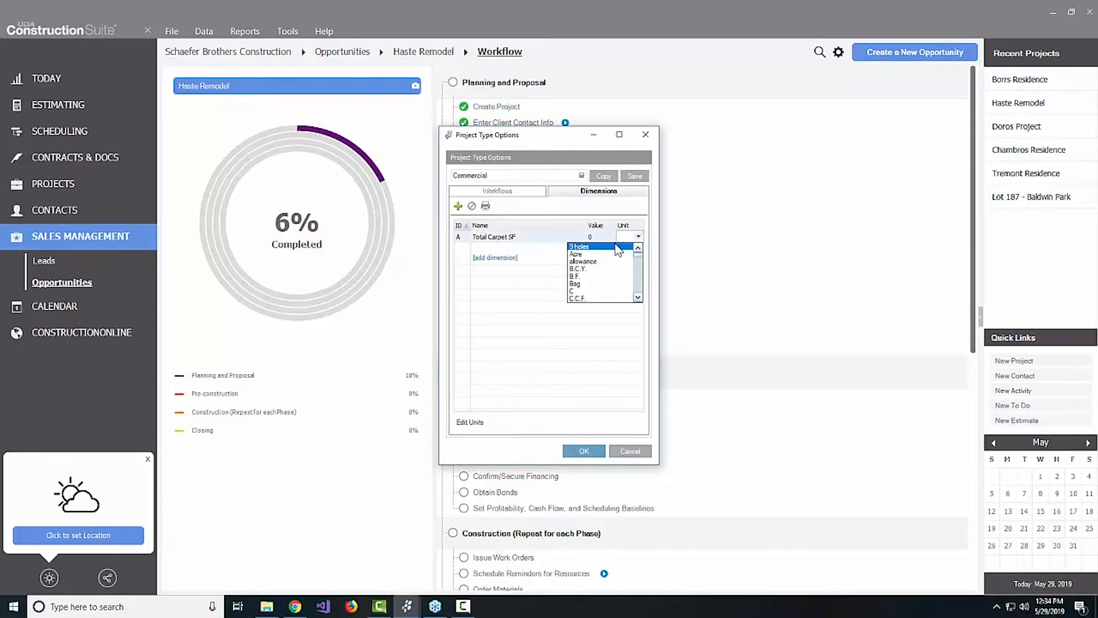
{"action": "type", "text": "sf"}
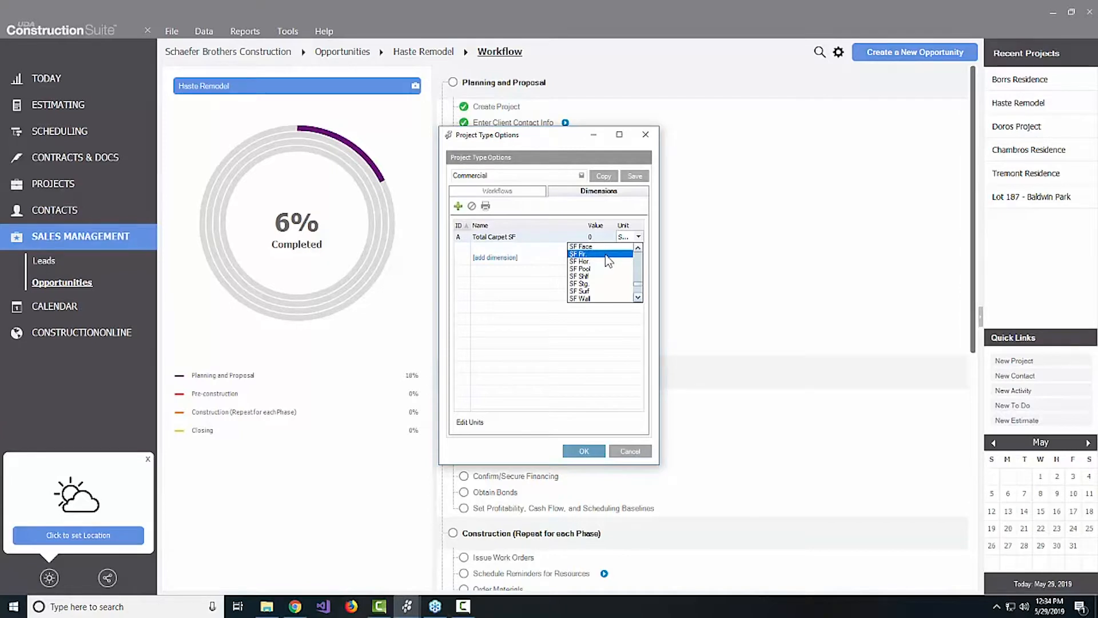
{"action": "left_click", "coordinate": [638, 248]}
{"action": "left_click", "coordinate": [639, 248]}
{"action": "left_click", "coordinate": [638, 299]}
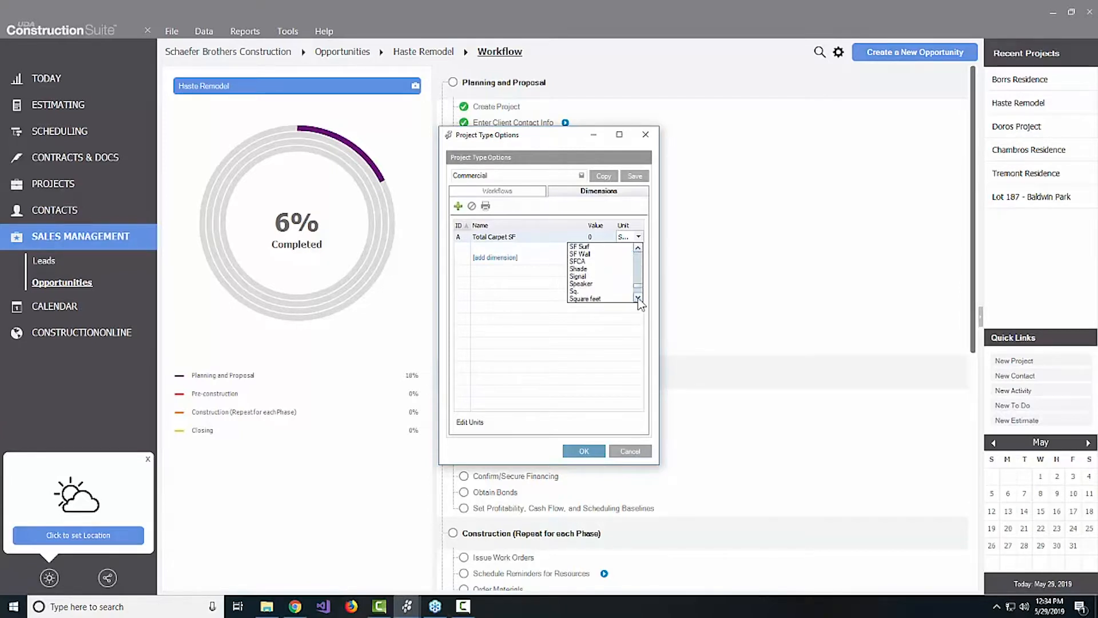
{"action": "left_click", "coordinate": [586, 297]}
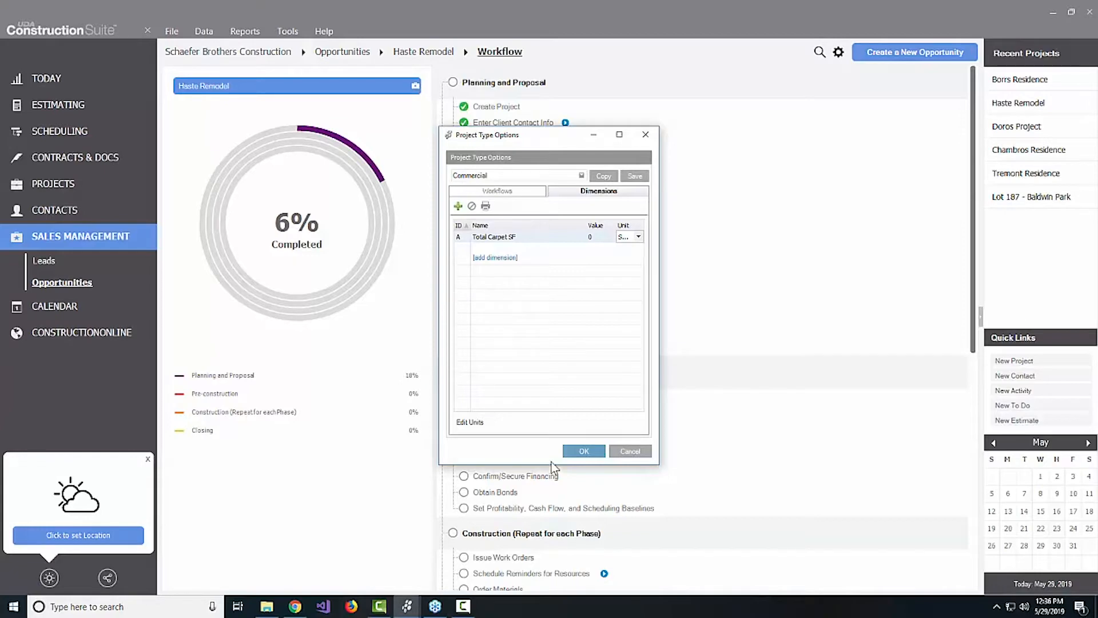
{"action": "left_click", "coordinate": [622, 451]}
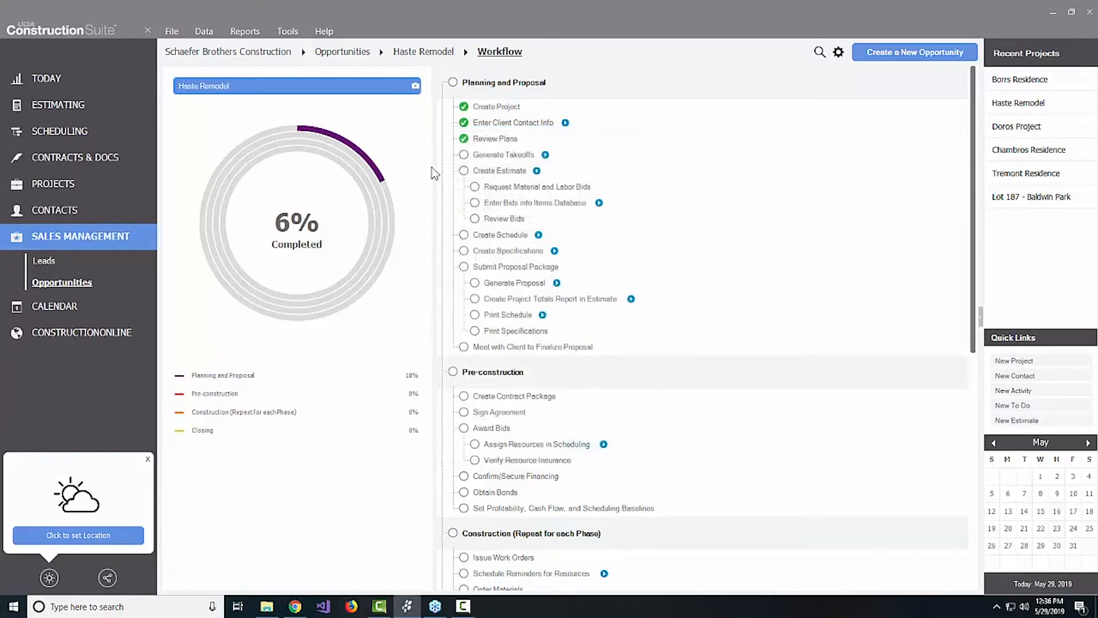
Step: Review the dimensions and general information in the Haste Remodel project details, and close them without changes
{"action": "left_click", "coordinate": [431, 53]}
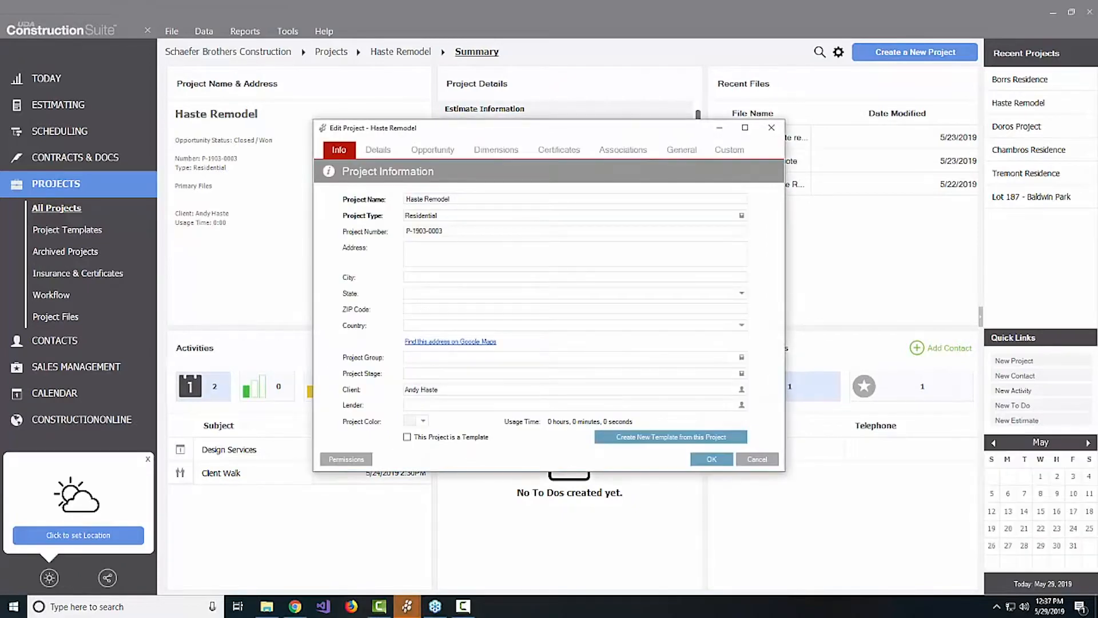
{"action": "left_click", "coordinate": [484, 152]}
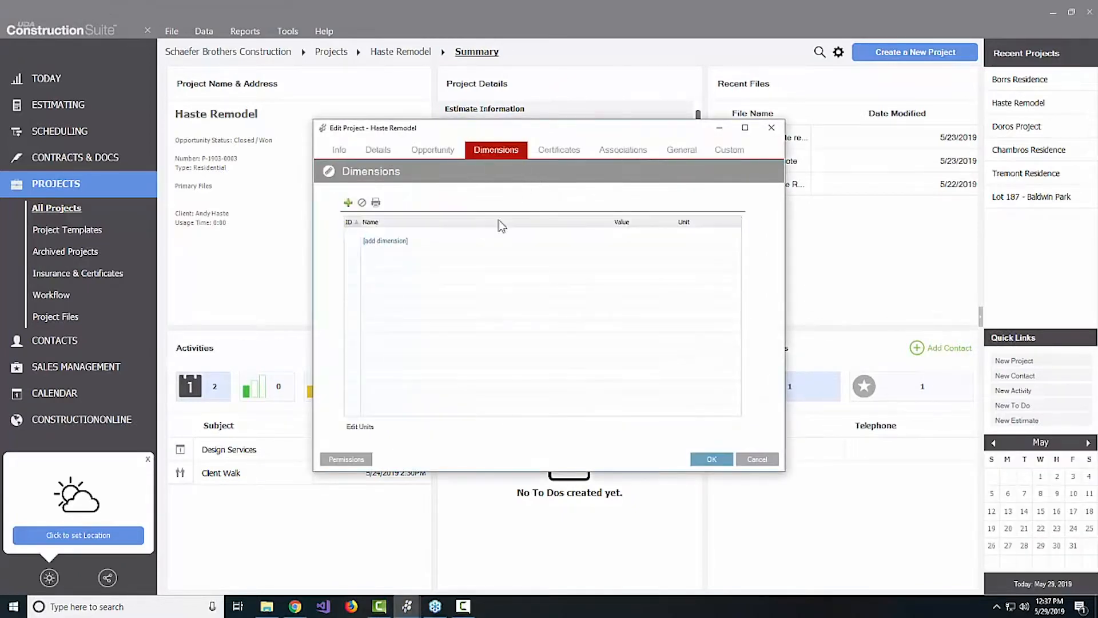
{"action": "left_click", "coordinate": [340, 151]}
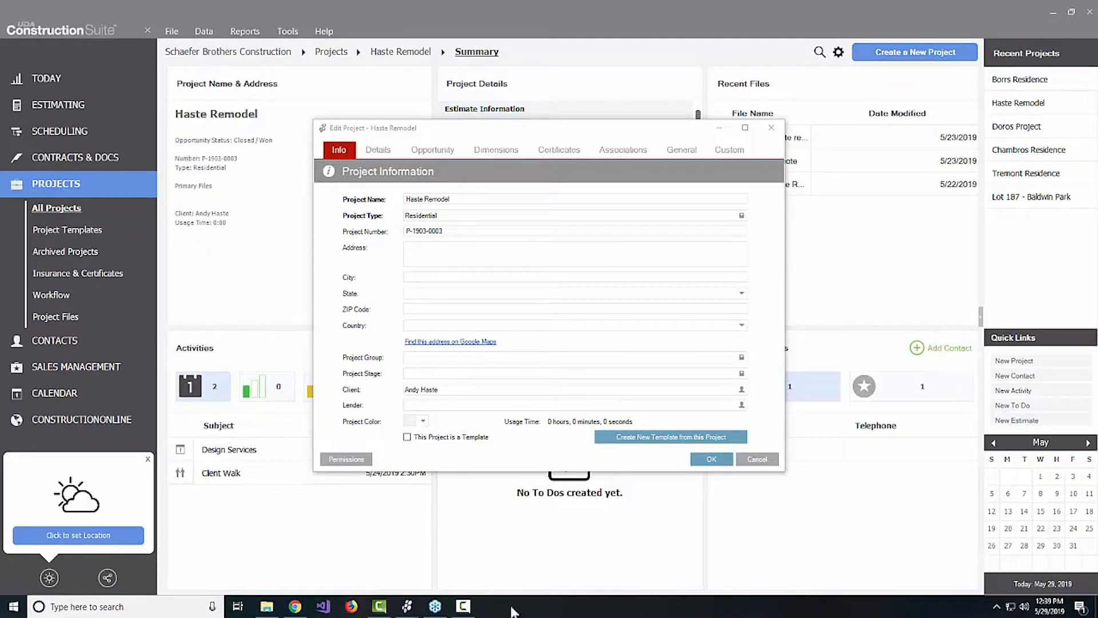
{"action": "left_click", "coordinate": [756, 459]}
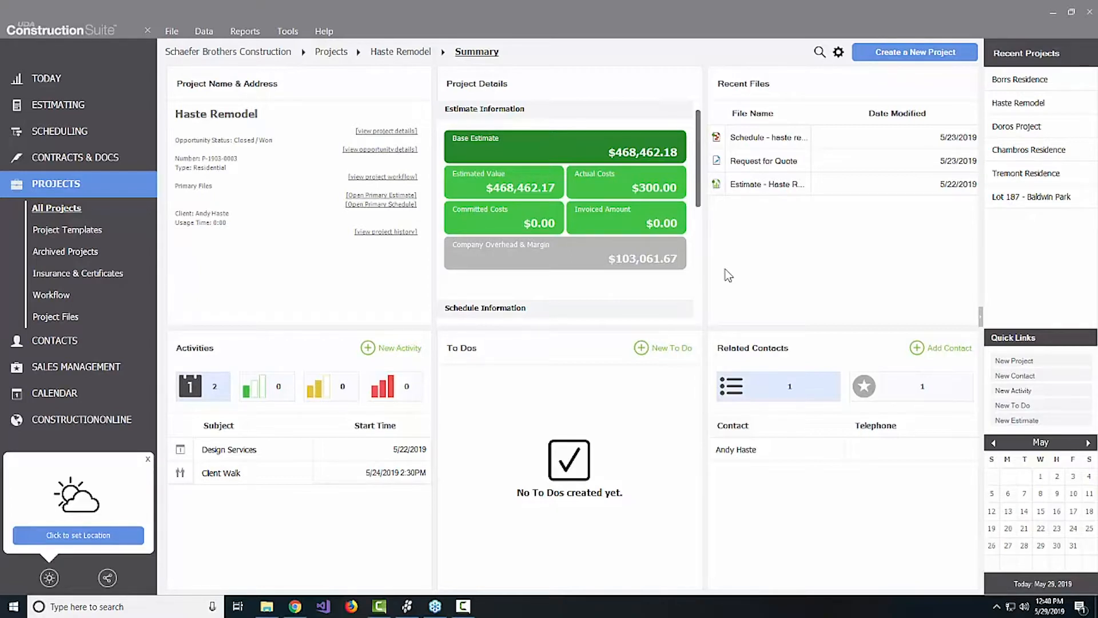
Step: Create a new project type named "Remodels" based on the existing Haste Remodel project
{"action": "left_click", "coordinate": [292, 31]}
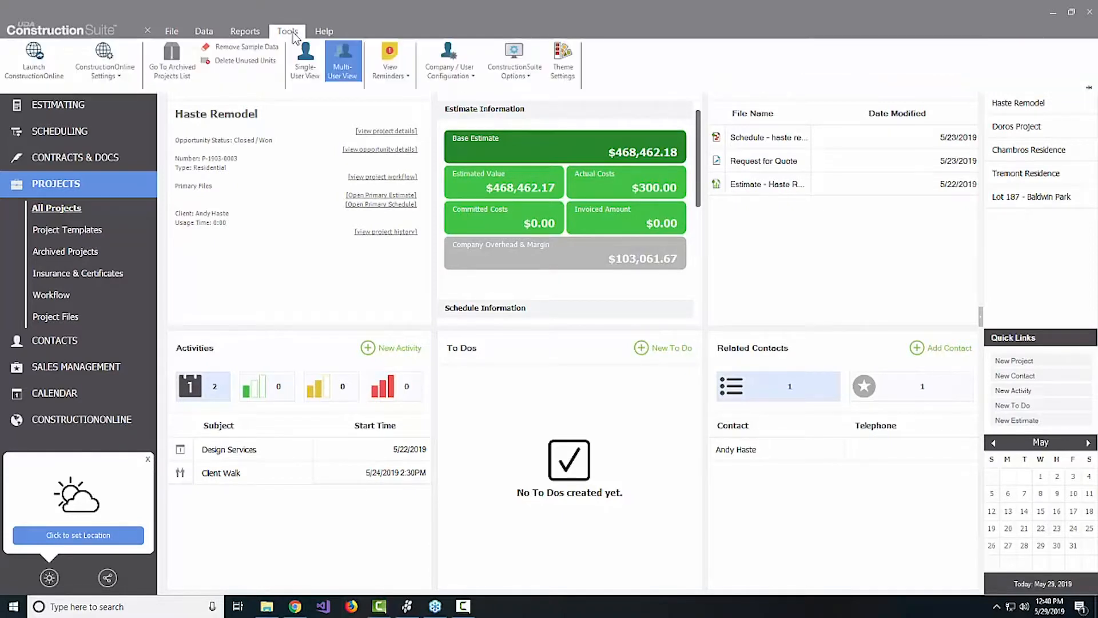
{"action": "left_click", "coordinate": [515, 75]}
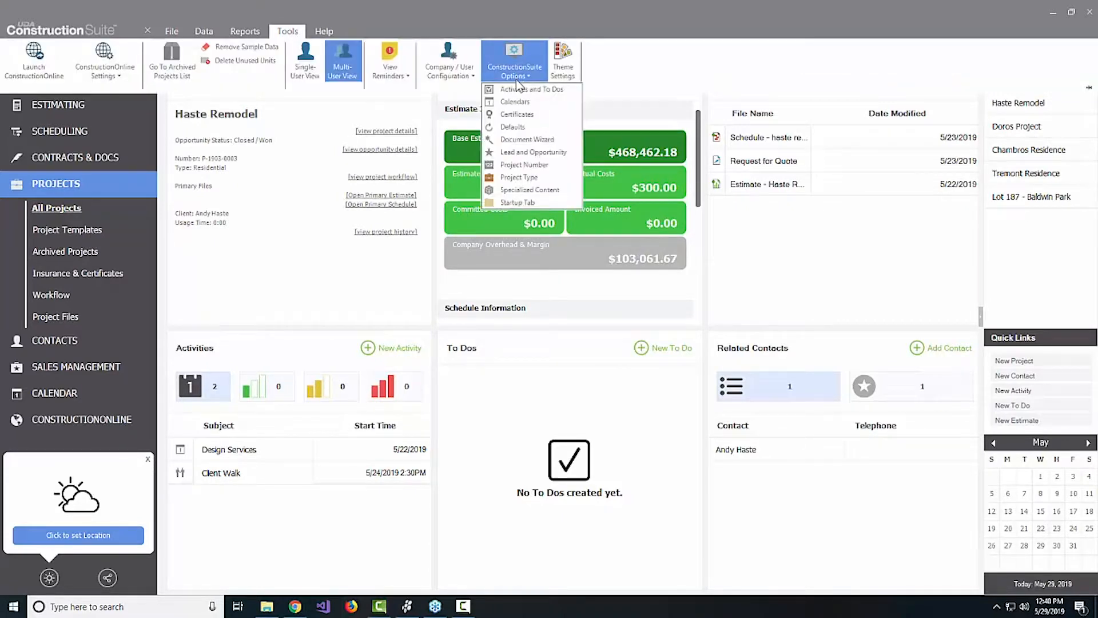
{"action": "left_click", "coordinate": [530, 178]}
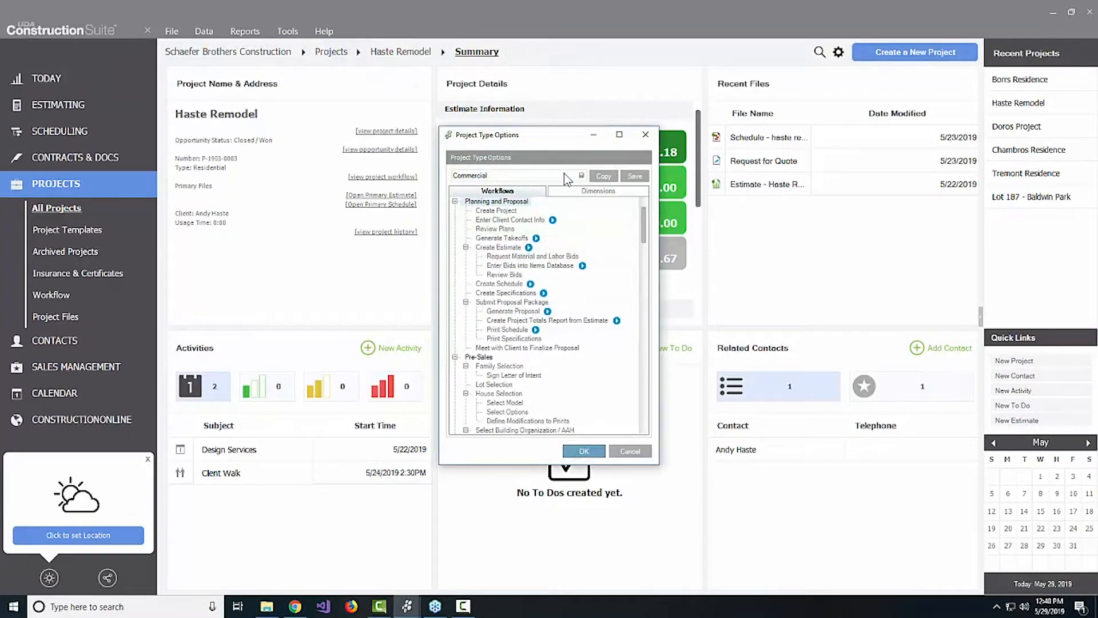
{"action": "left_click", "coordinate": [582, 175]}
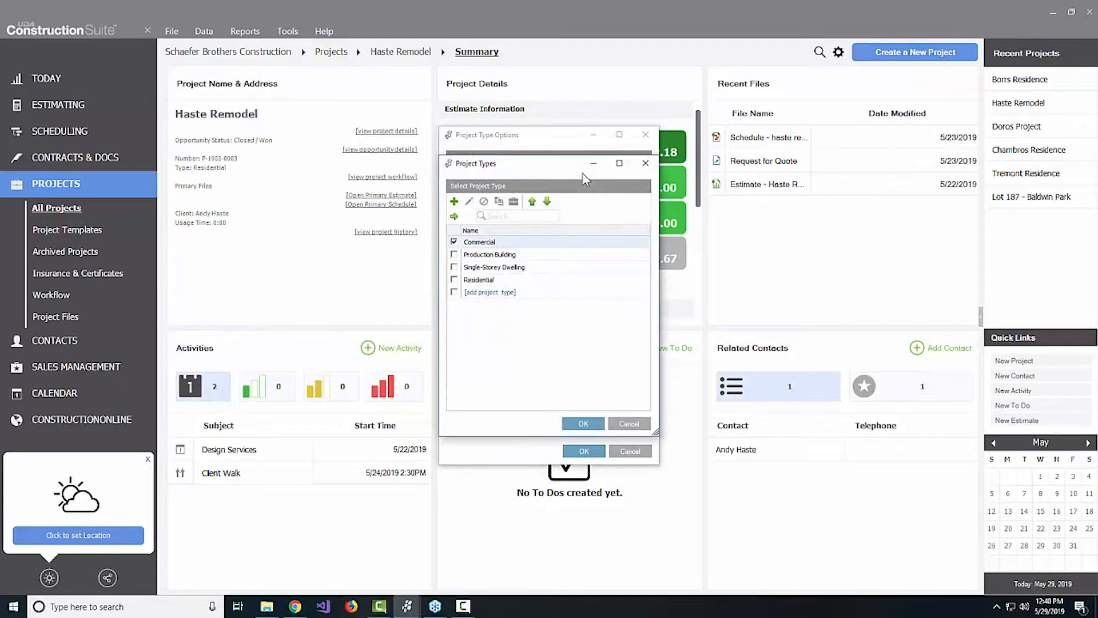
{"action": "left_click", "coordinate": [514, 202]}
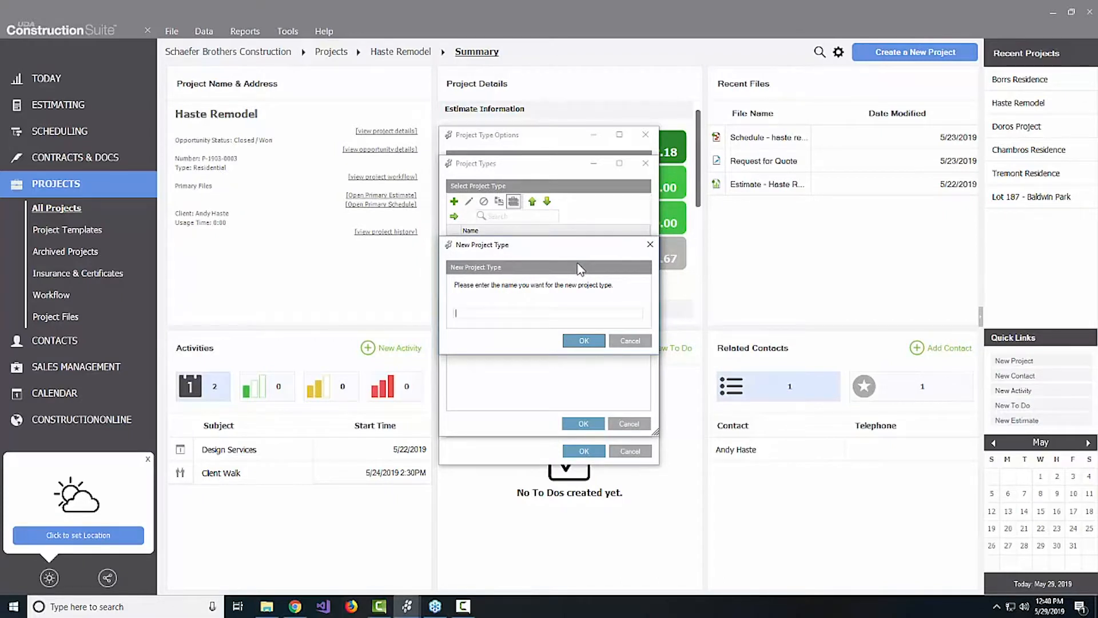
{"action": "type", "text": "Remodels"}
{"action": "left_click", "coordinate": [585, 341]}
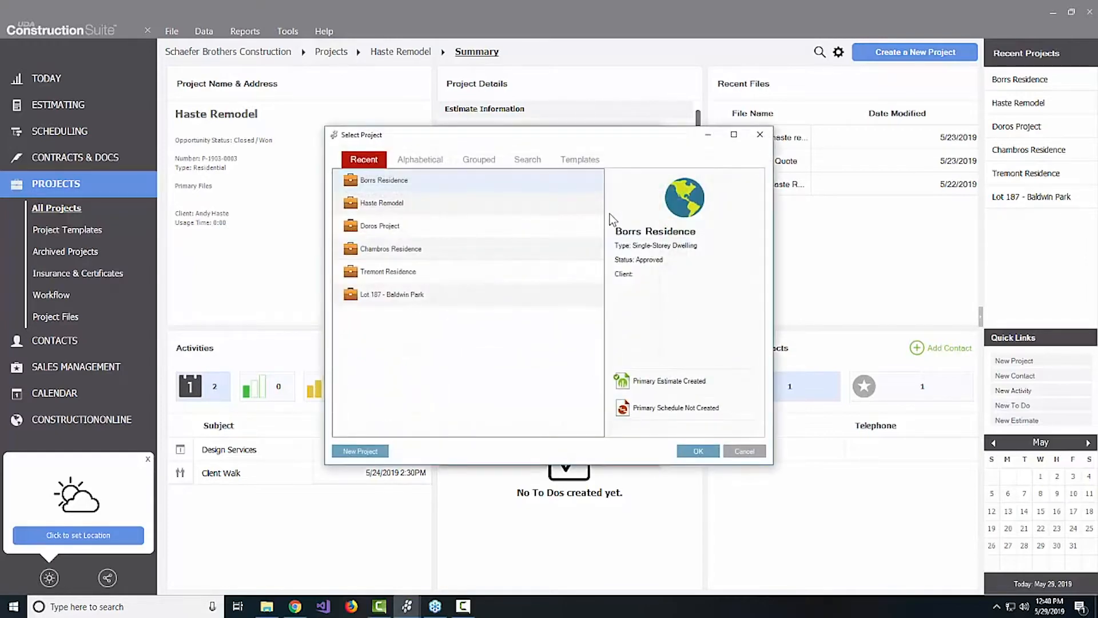
{"action": "left_click", "coordinate": [393, 208]}
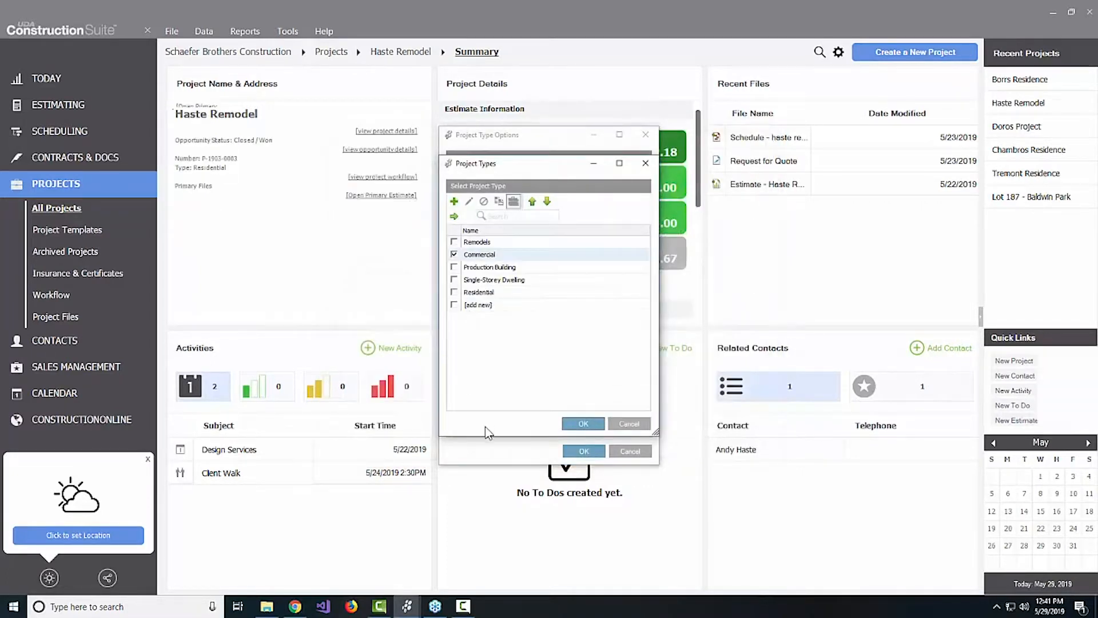
Step: Load the Remodels project type into the project type options, save it and close the options
{"action": "left_click", "coordinate": [454, 241]}
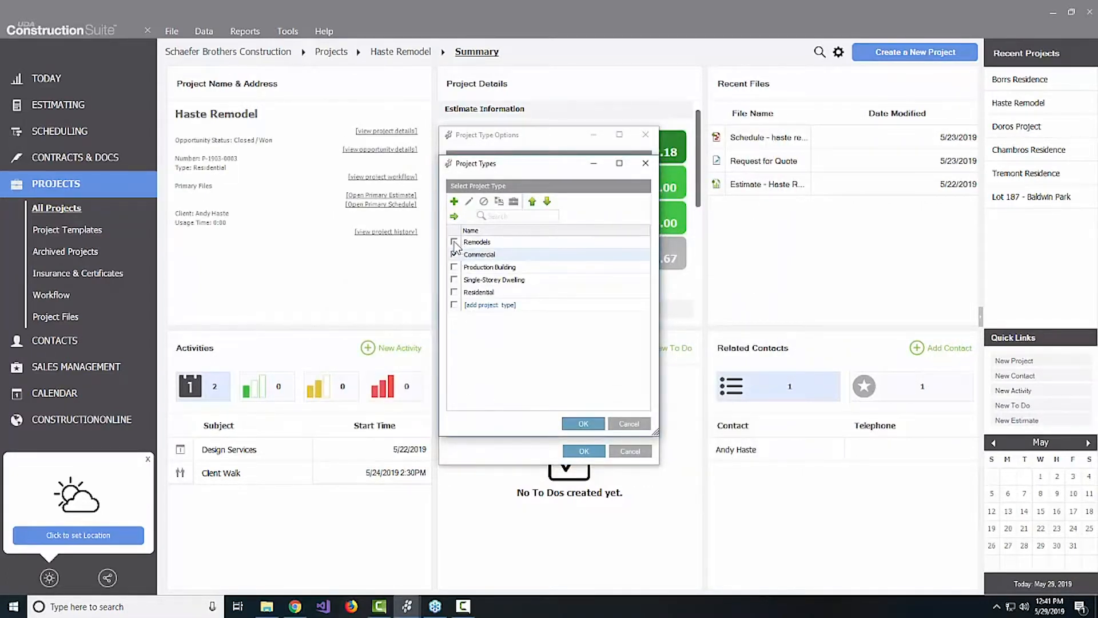
{"action": "left_click", "coordinate": [584, 424]}
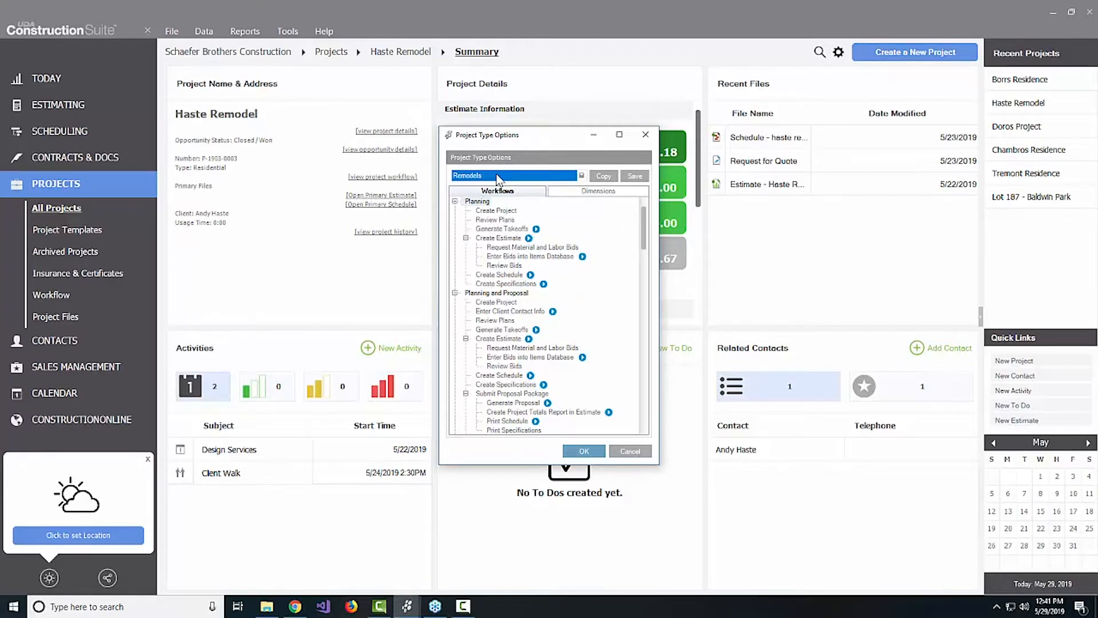
{"action": "left_click", "coordinate": [636, 177]}
{"action": "left_click", "coordinate": [589, 453]}
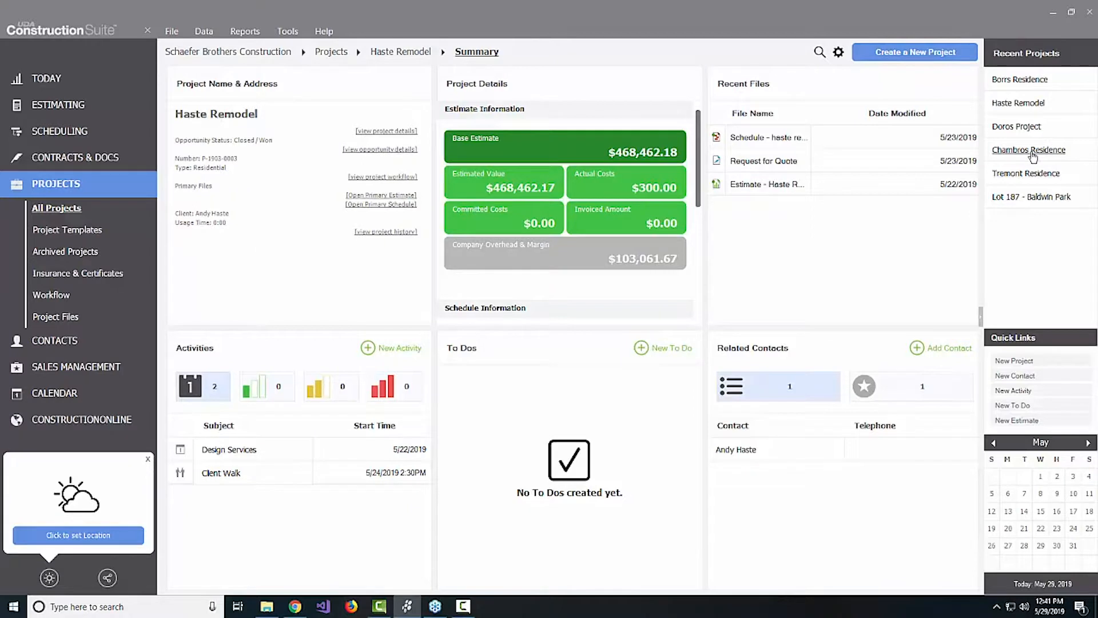
Step: Change the Tremont Residence project's type to Remodels, overwriting its dimensions and workflow items with that type's defaults
{"action": "left_click", "coordinate": [1029, 173]}
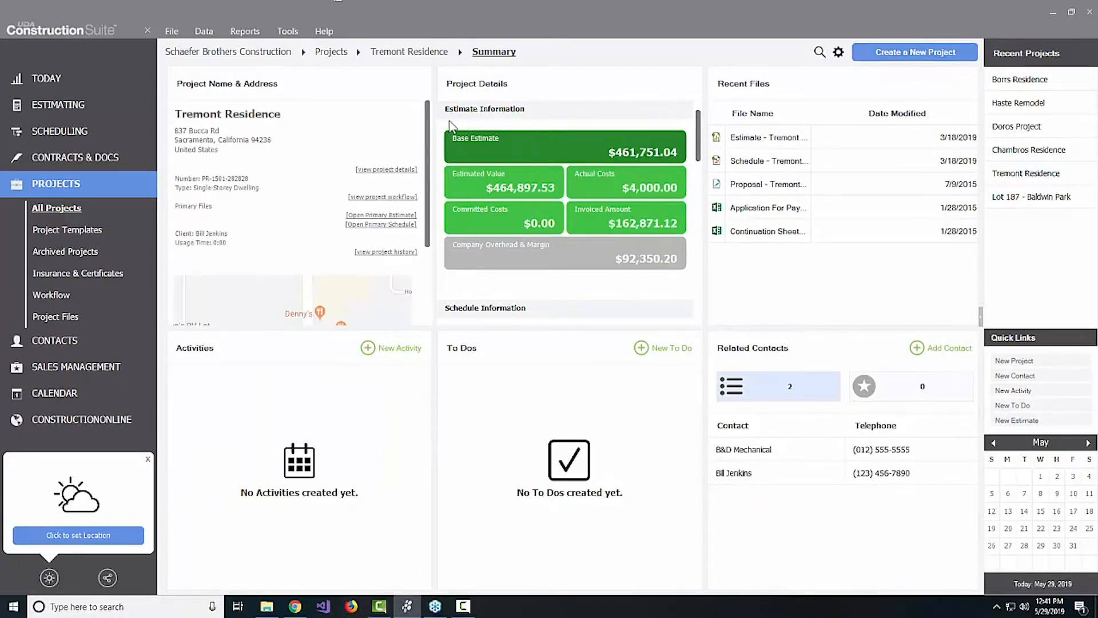
{"action": "left_click", "coordinate": [377, 170]}
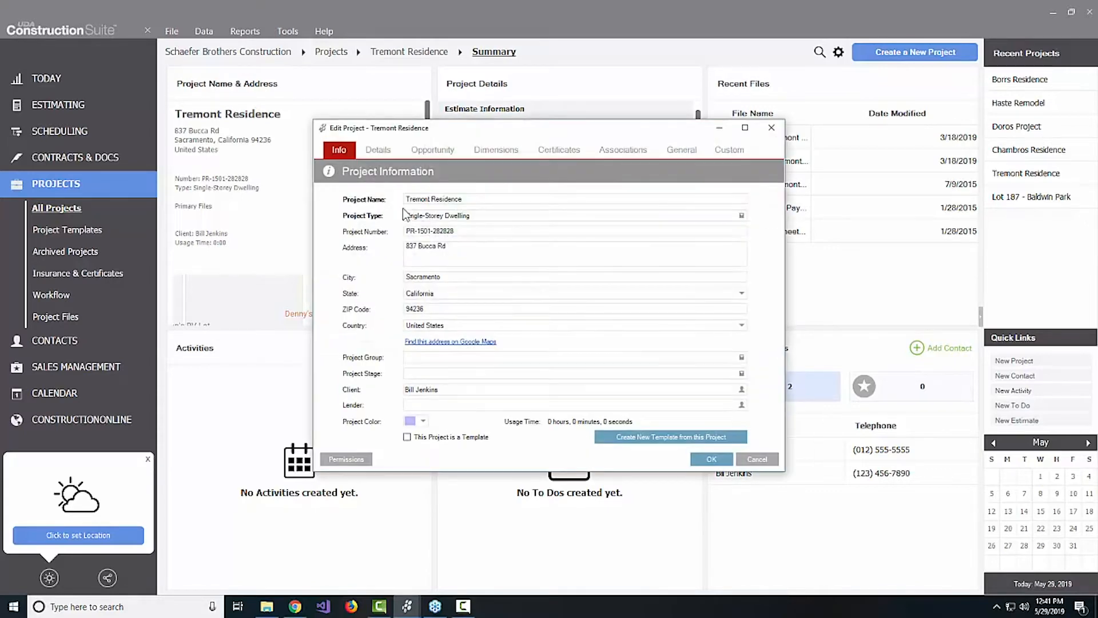
{"action": "left_click", "coordinate": [486, 216]}
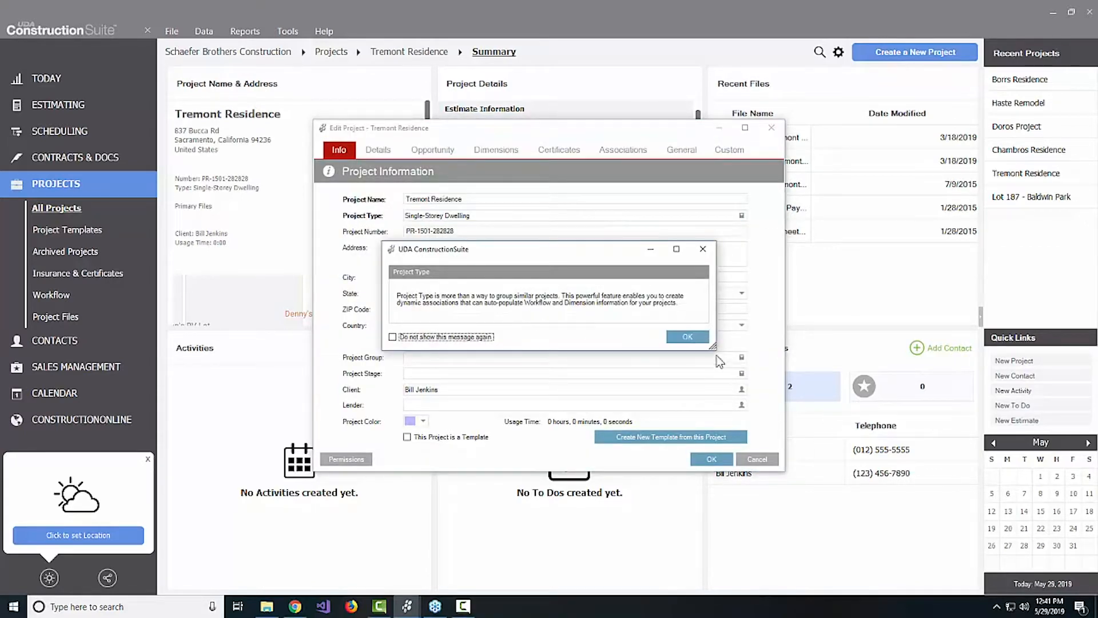
{"action": "left_click", "coordinate": [689, 338]}
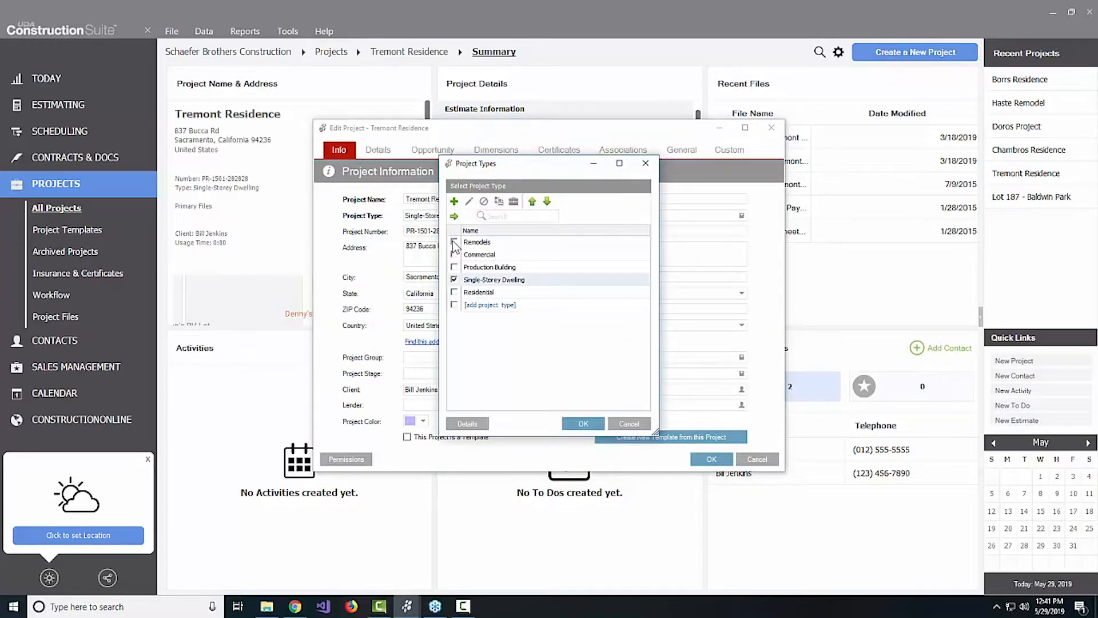
{"action": "left_click", "coordinate": [454, 243]}
{"action": "left_click", "coordinate": [593, 423]}
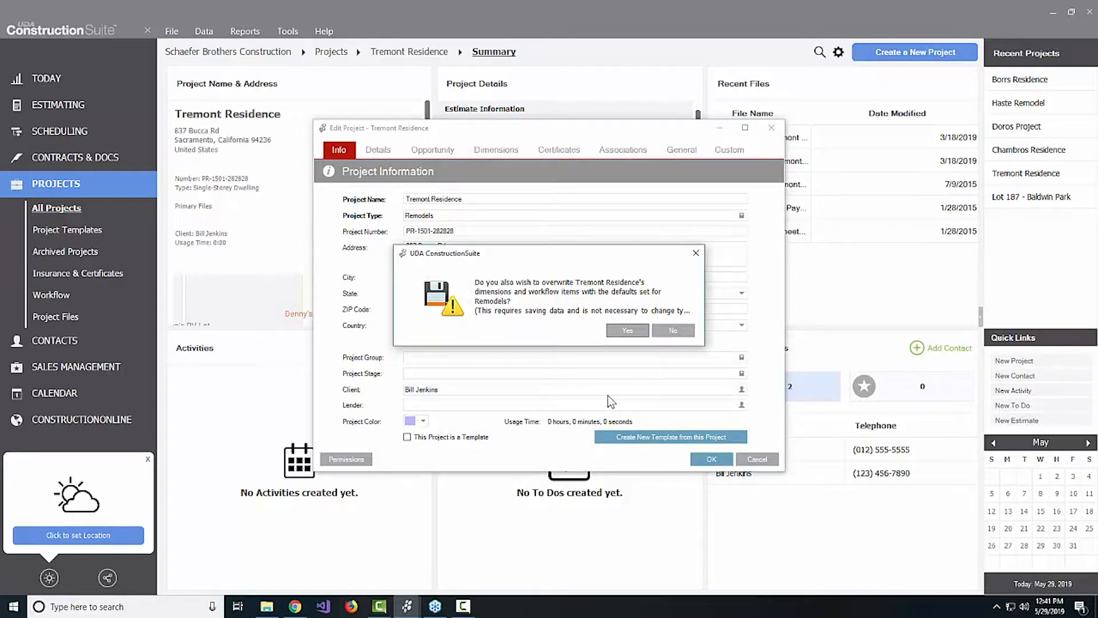
{"action": "left_click", "coordinate": [627, 331]}
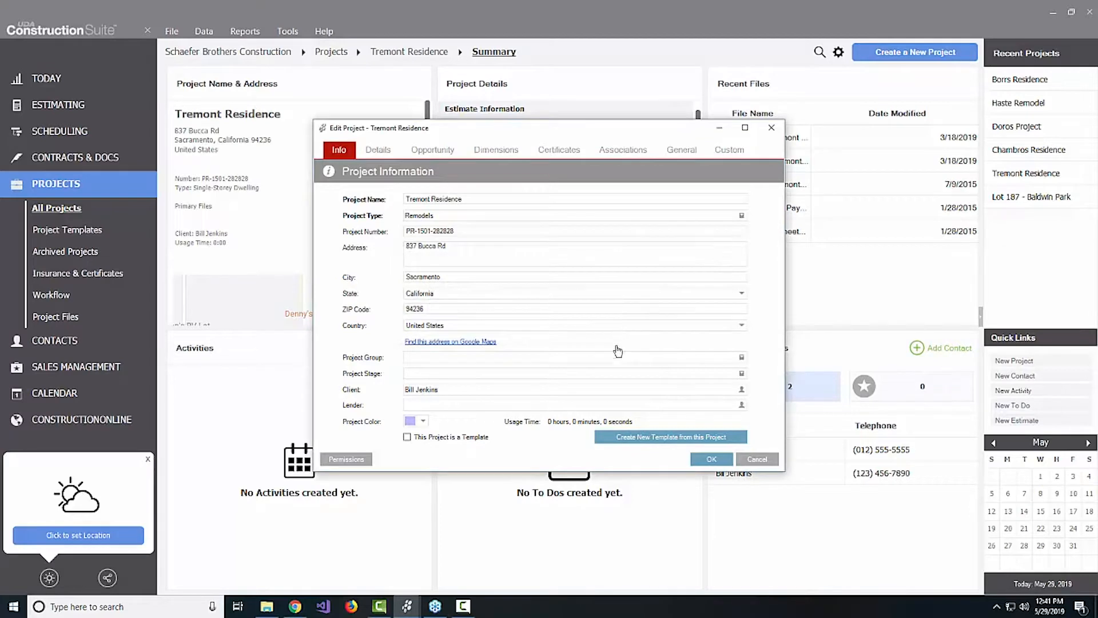
{"action": "left_click", "coordinate": [706, 461]}
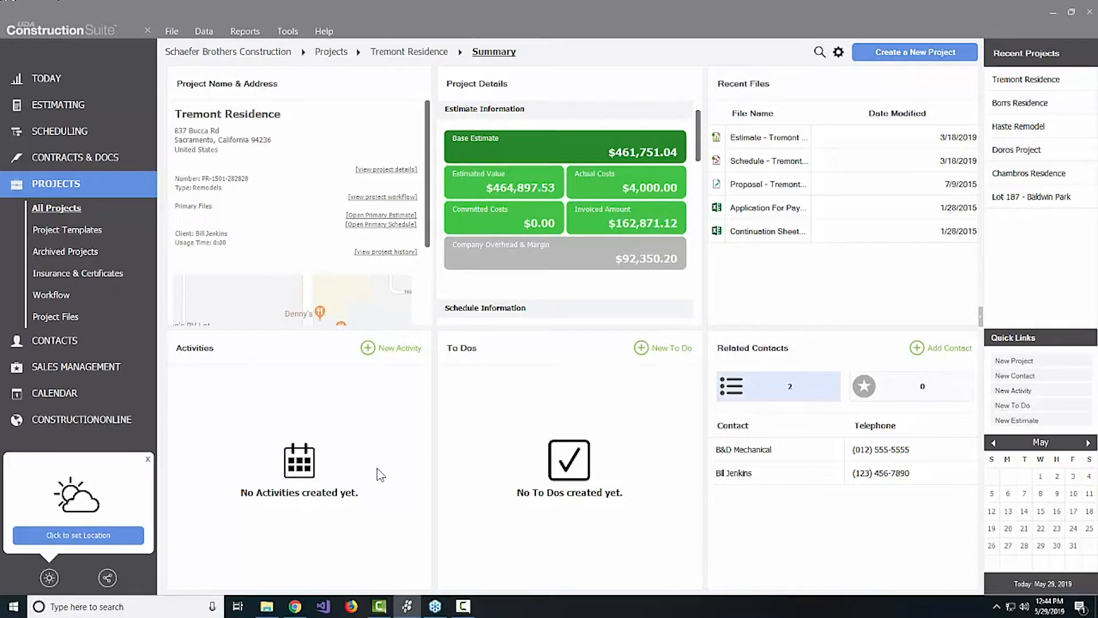
Step: Review the blank to-do and activity forms for the Tremont Residence project without creating any entries
{"action": "left_click", "coordinate": [663, 355]}
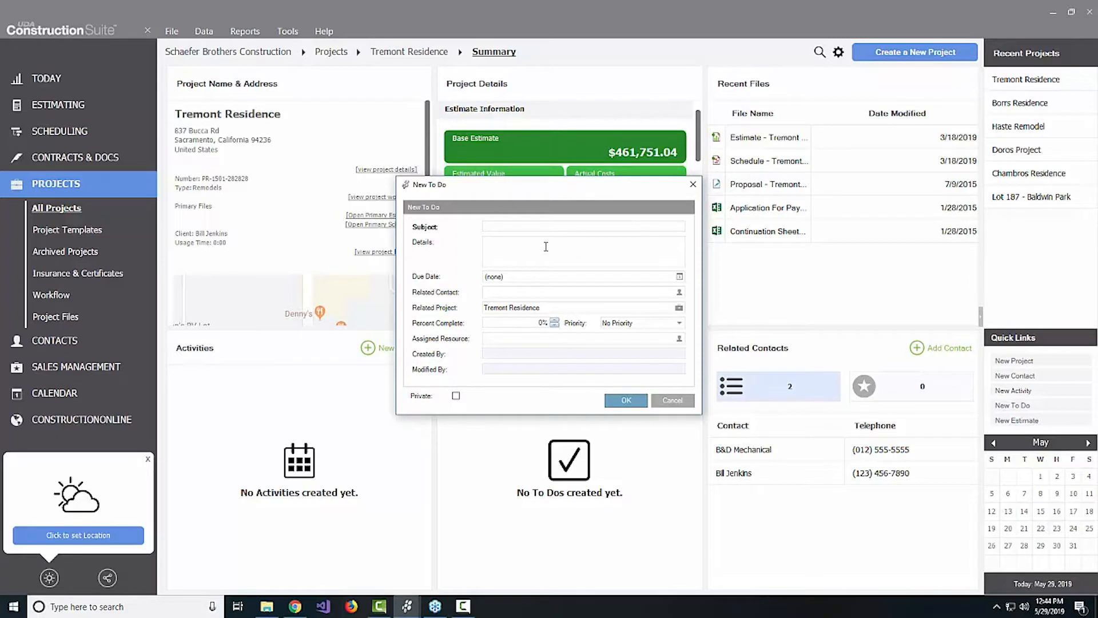
{"action": "left_click_drag", "start_coordinate": [479, 191], "coordinate": [592, 196]}
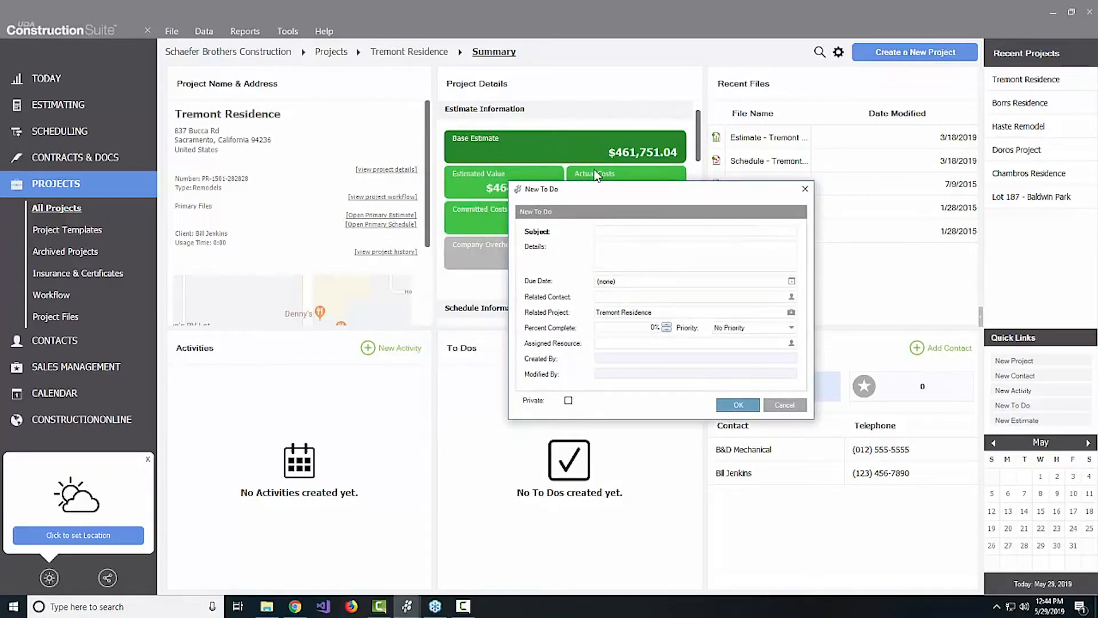
{"action": "left_click", "coordinate": [806, 190]}
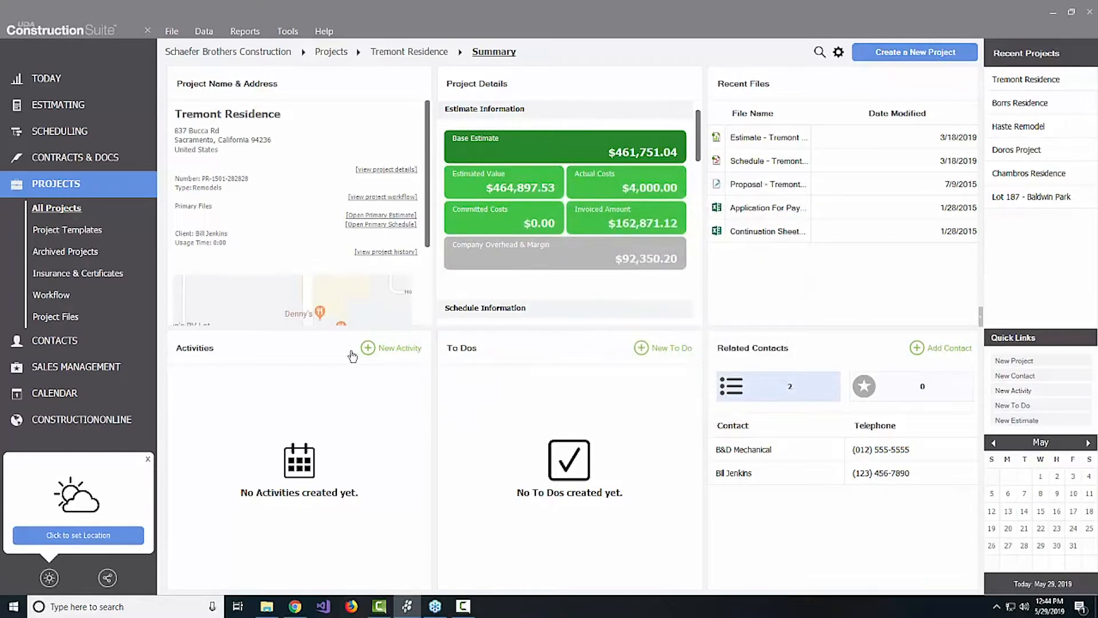
{"action": "left_click", "coordinate": [378, 348]}
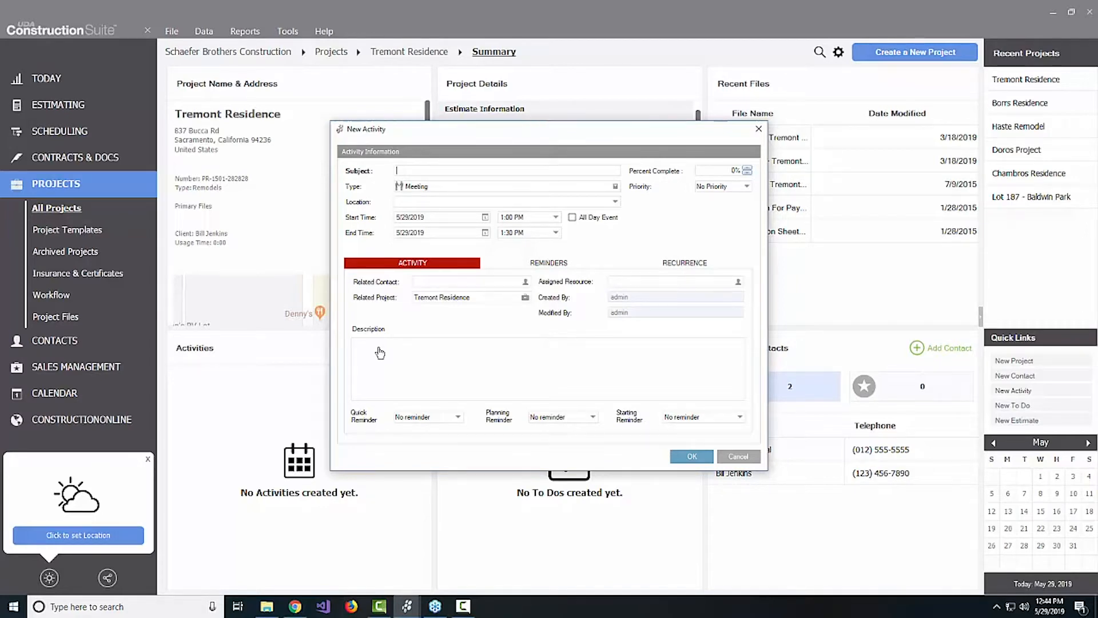
{"action": "left_click", "coordinate": [737, 455]}
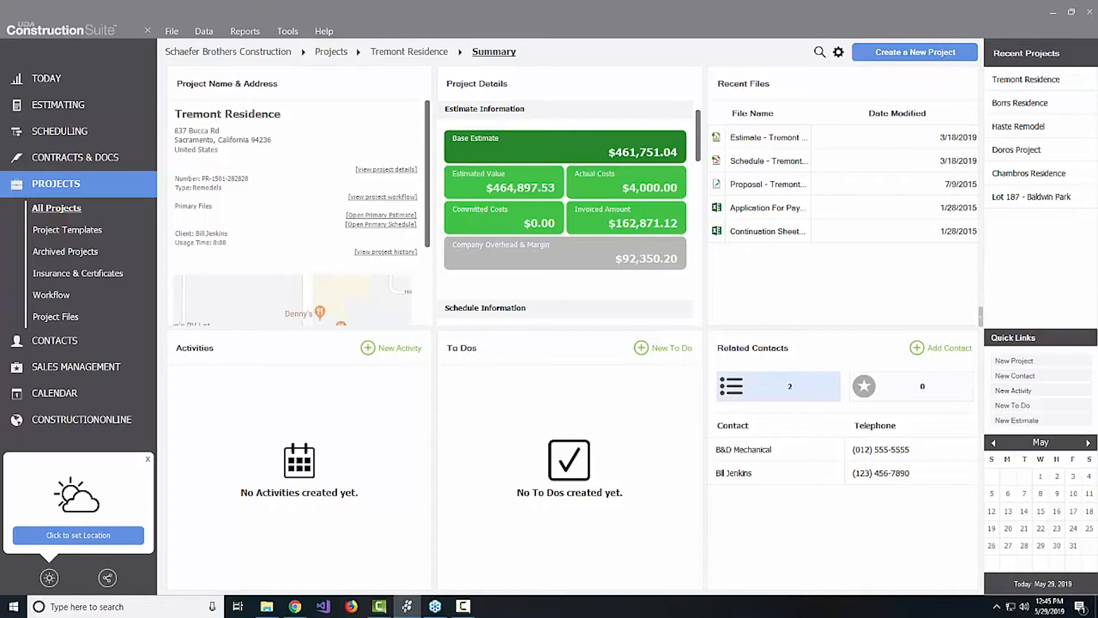
{"action": "left_click", "coordinate": [678, 347]}
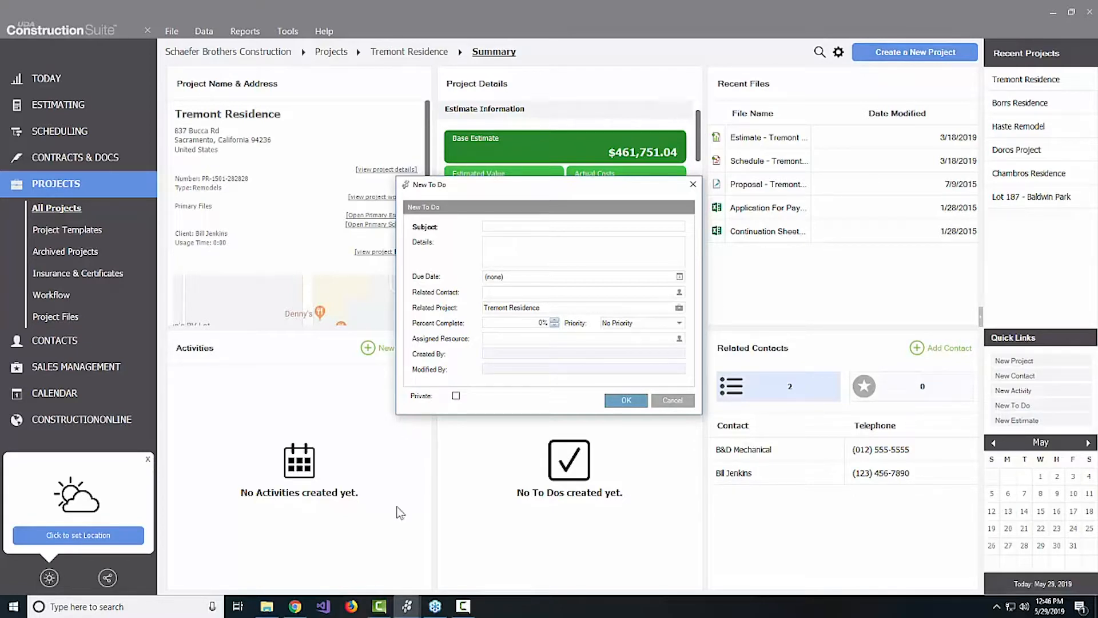
{"action": "left_click", "coordinate": [672, 400]}
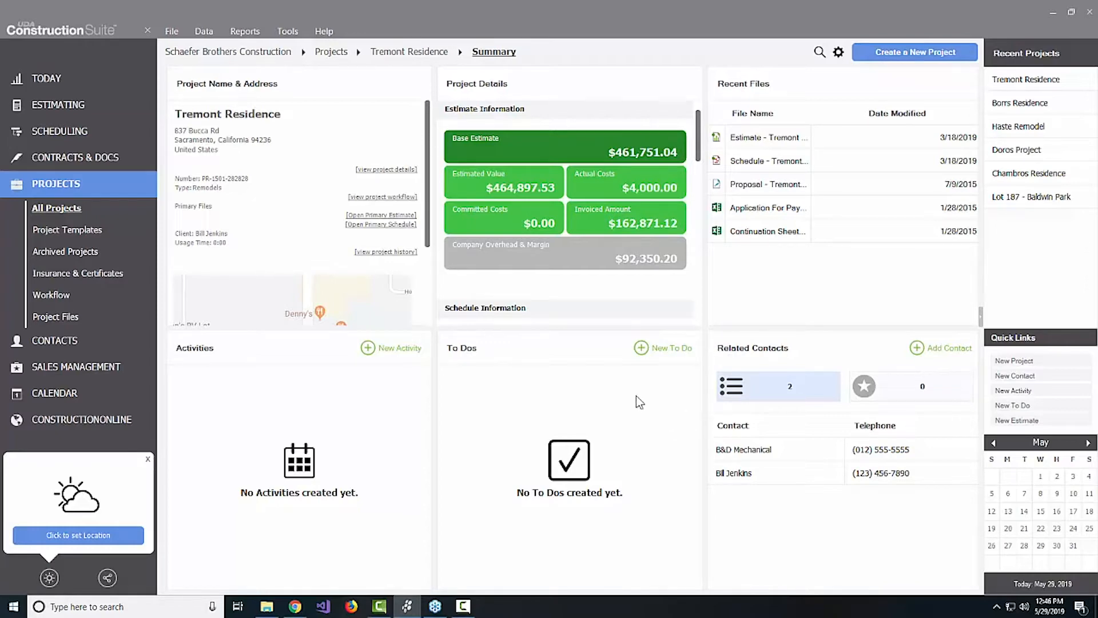
Step: Examine the Company Overview with its project groups and check which actions are available for it
{"action": "left_click", "coordinate": [75, 208]}
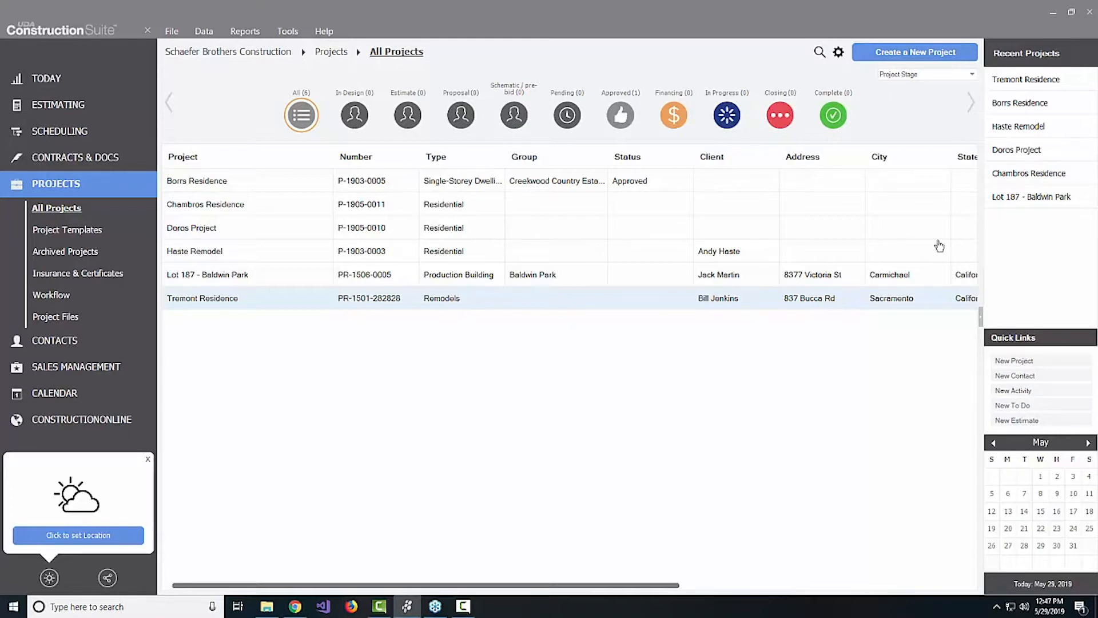
{"action": "left_click", "coordinate": [27, 82]}
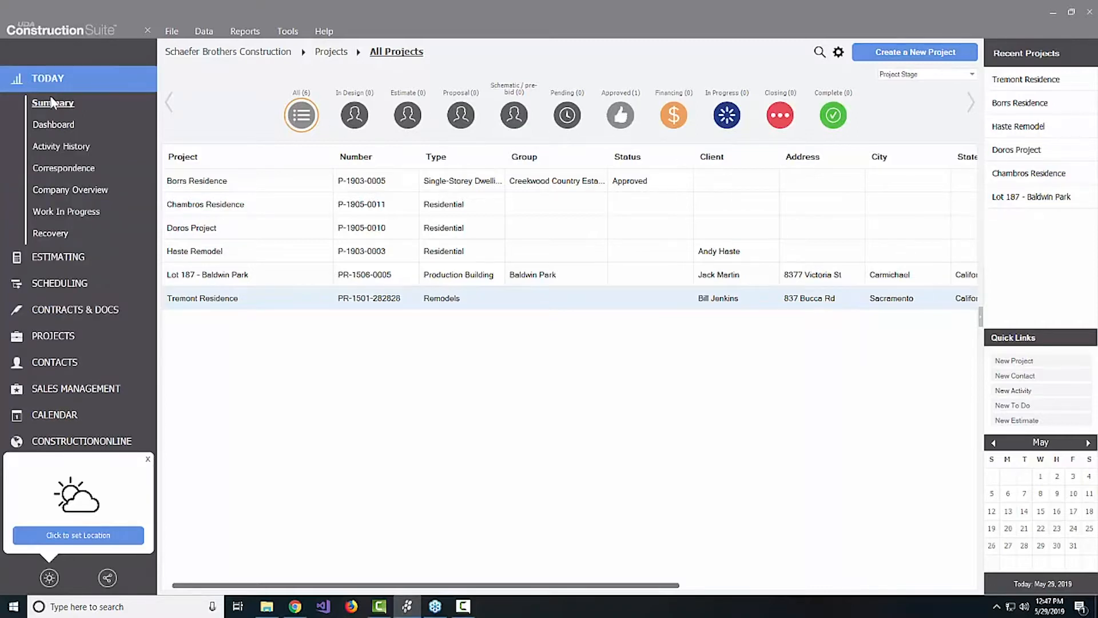
{"action": "left_click", "coordinate": [80, 187]}
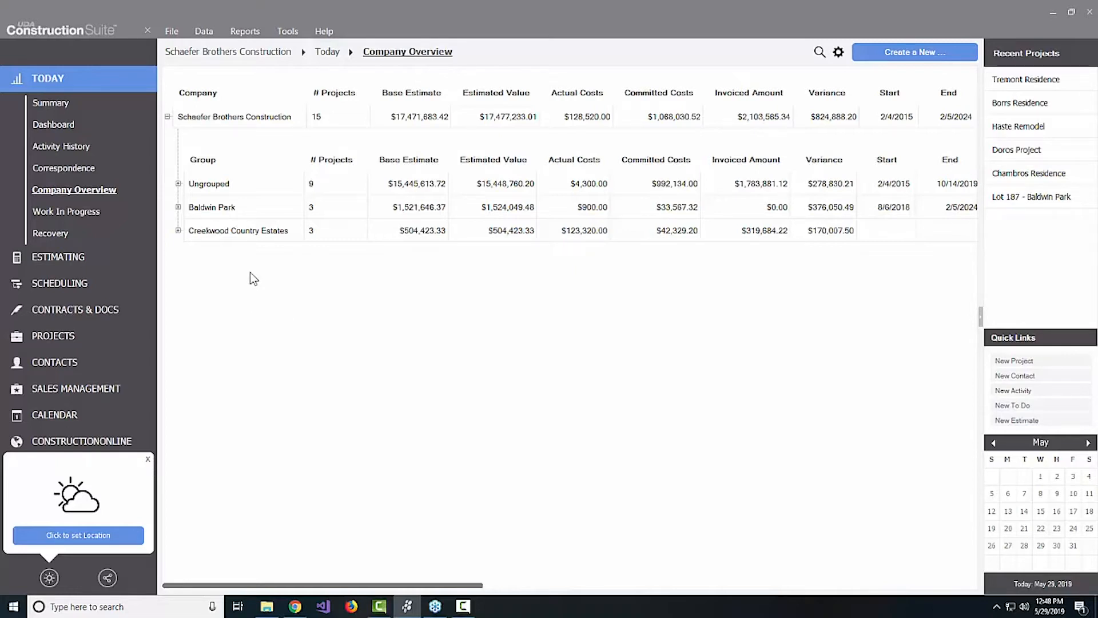
{"action": "left_click", "coordinate": [54, 336]}
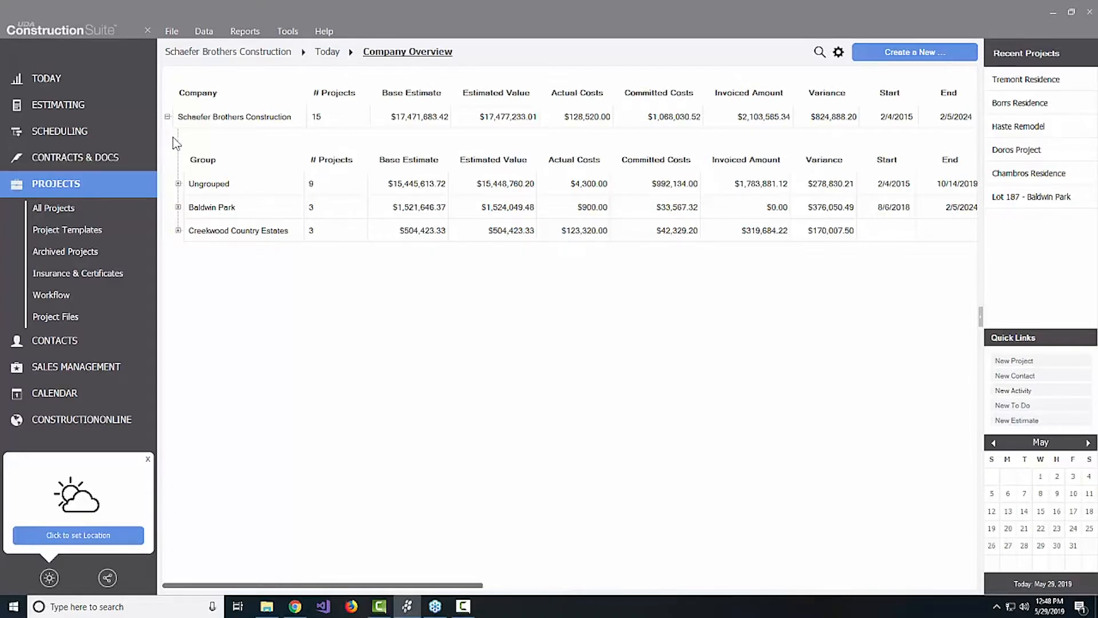
{"action": "left_click", "coordinate": [838, 52]}
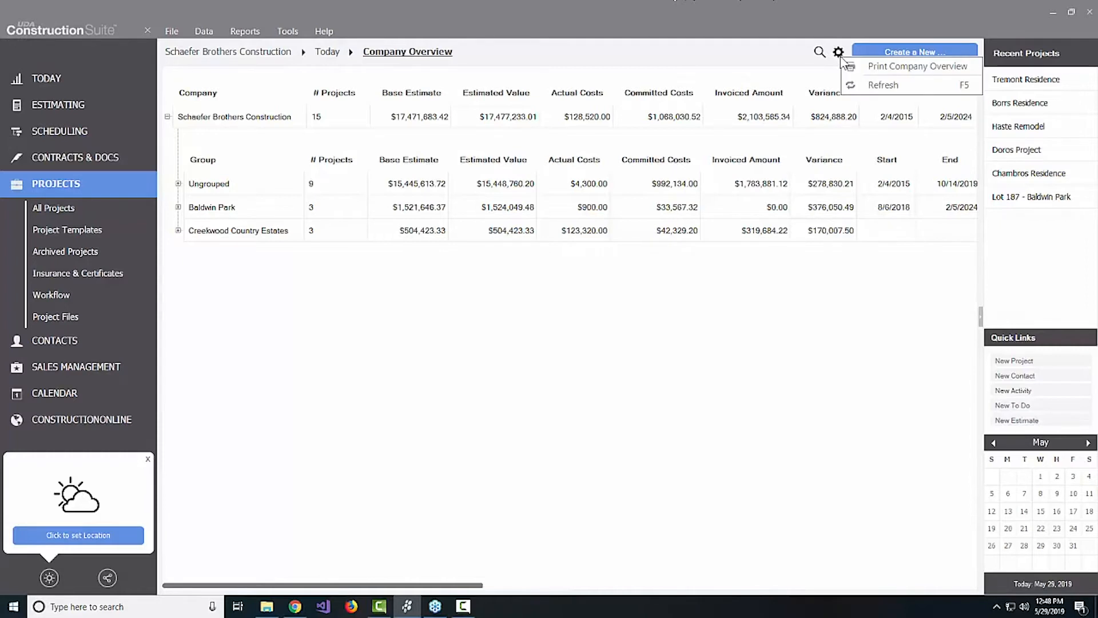
{"action": "left_click", "coordinate": [521, 354]}
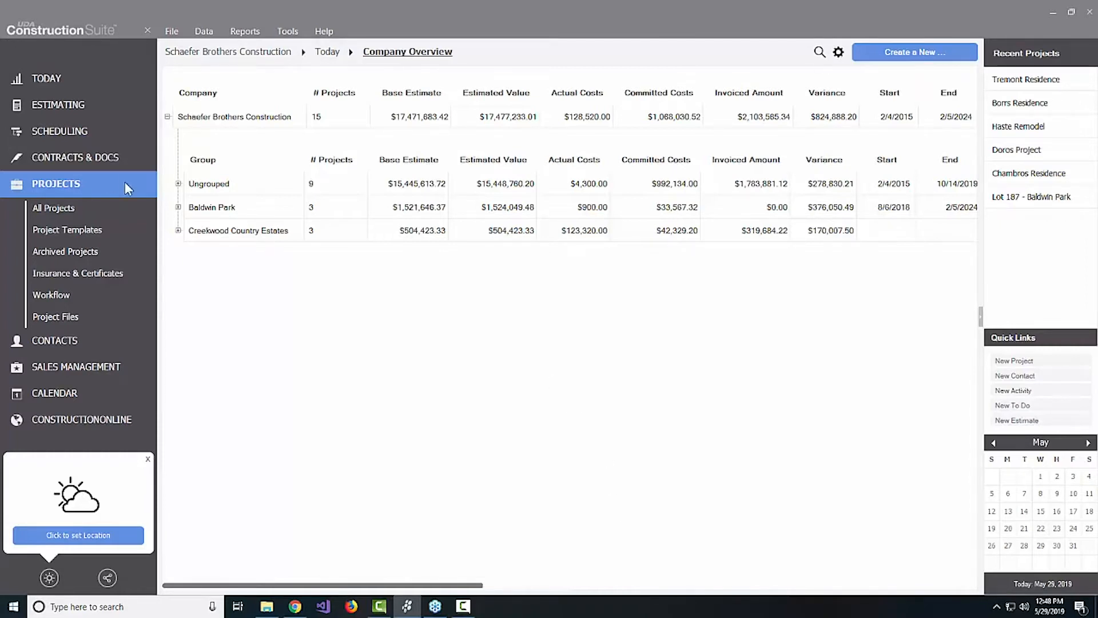
Step: Review the filter choices for the list of all projects, including Project Type, and refresh the list
{"action": "left_click", "coordinate": [53, 208]}
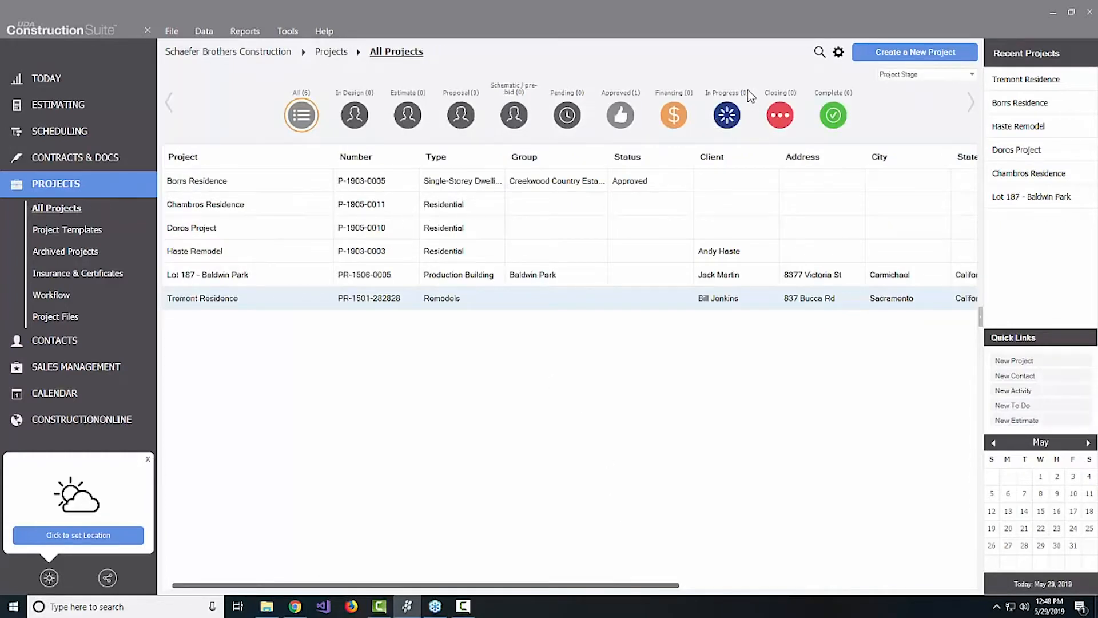
{"action": "left_click", "coordinate": [838, 53]}
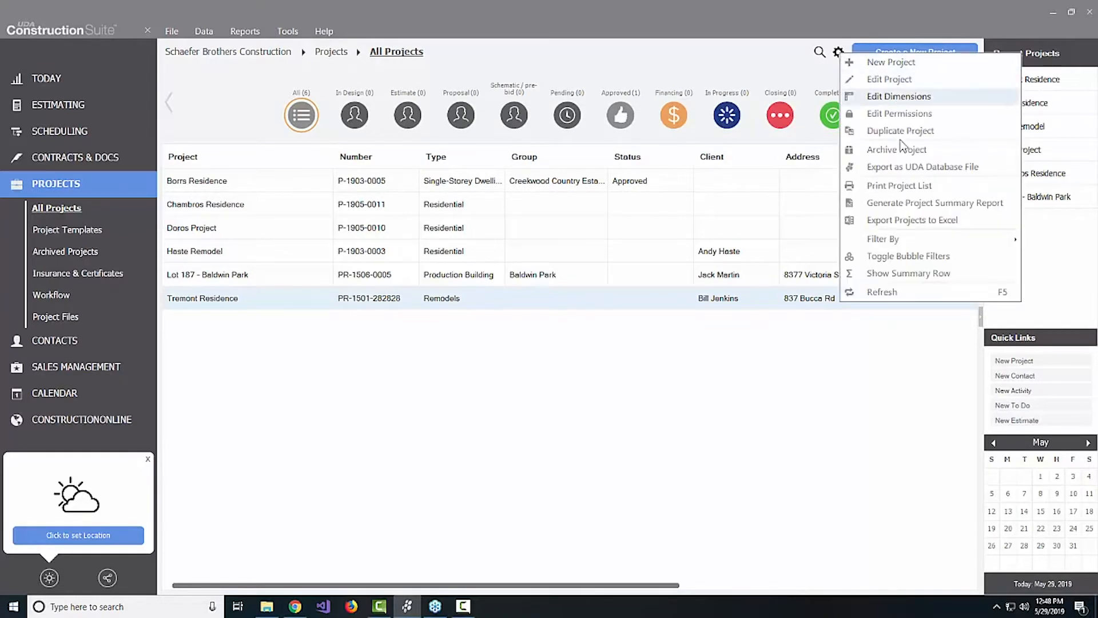
{"action": "mouse_move", "coordinate": [932, 243]}
{"action": "mouse_move", "coordinate": [803, 295]}
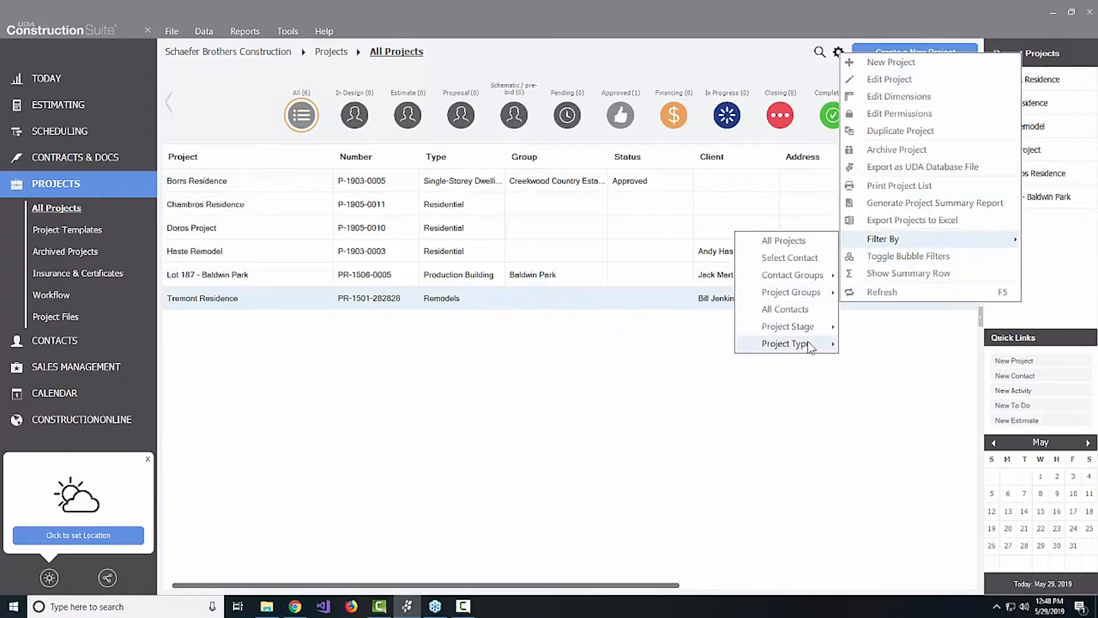
{"action": "mouse_move", "coordinate": [810, 346]}
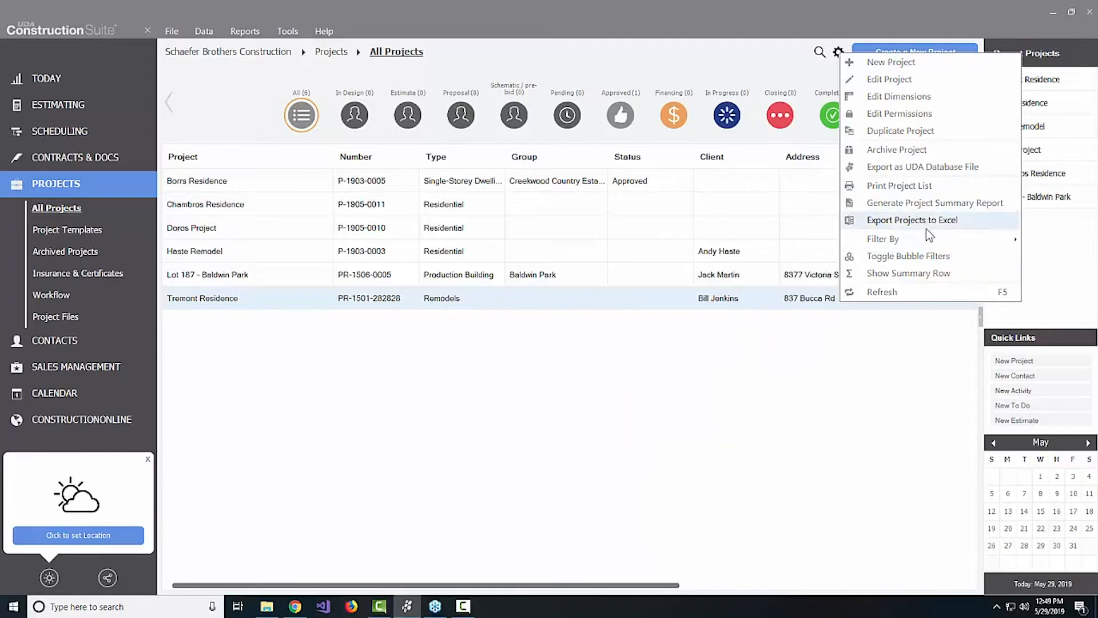
{"action": "left_click", "coordinate": [884, 291]}
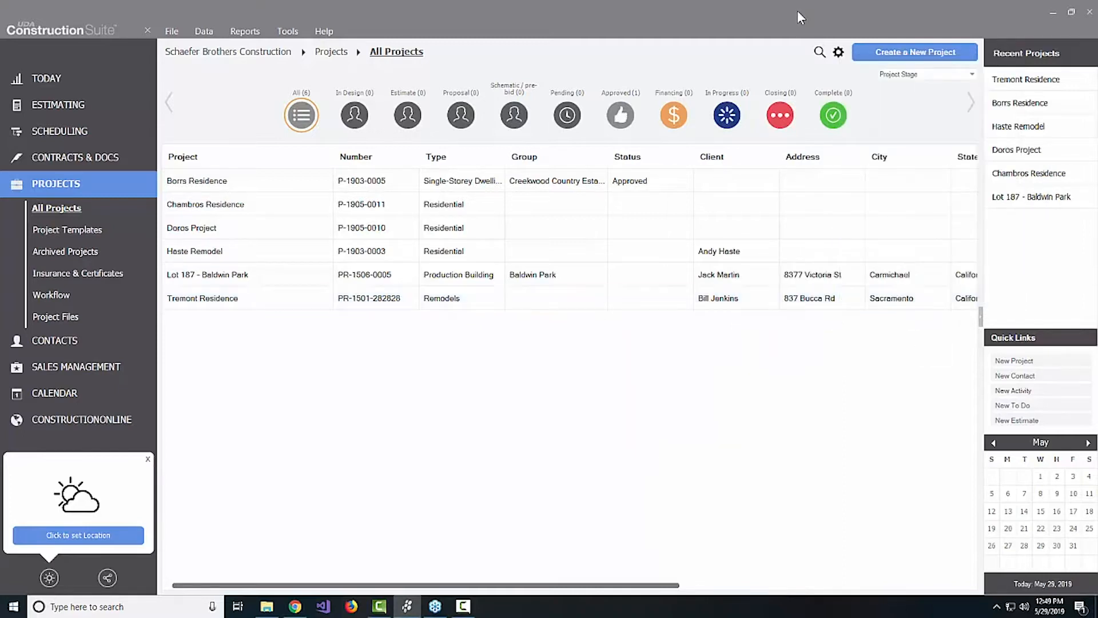
Step: Examine the Project Groups and Contact Groups filters for the project list without applying any
{"action": "left_click", "coordinate": [839, 52]}
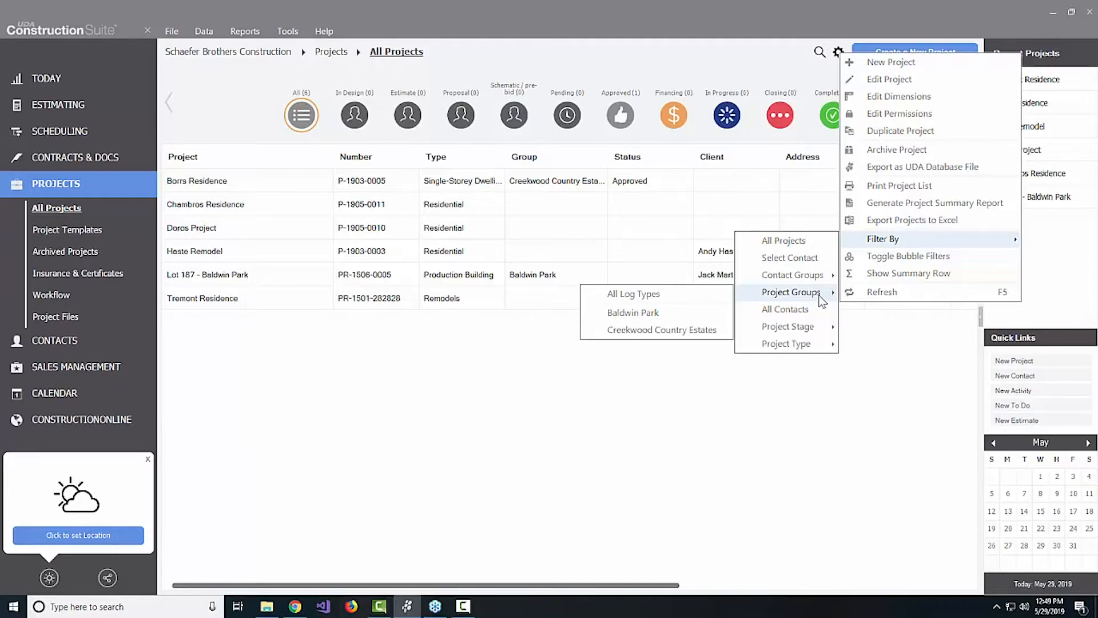
{"action": "left_click", "coordinate": [501, 451]}
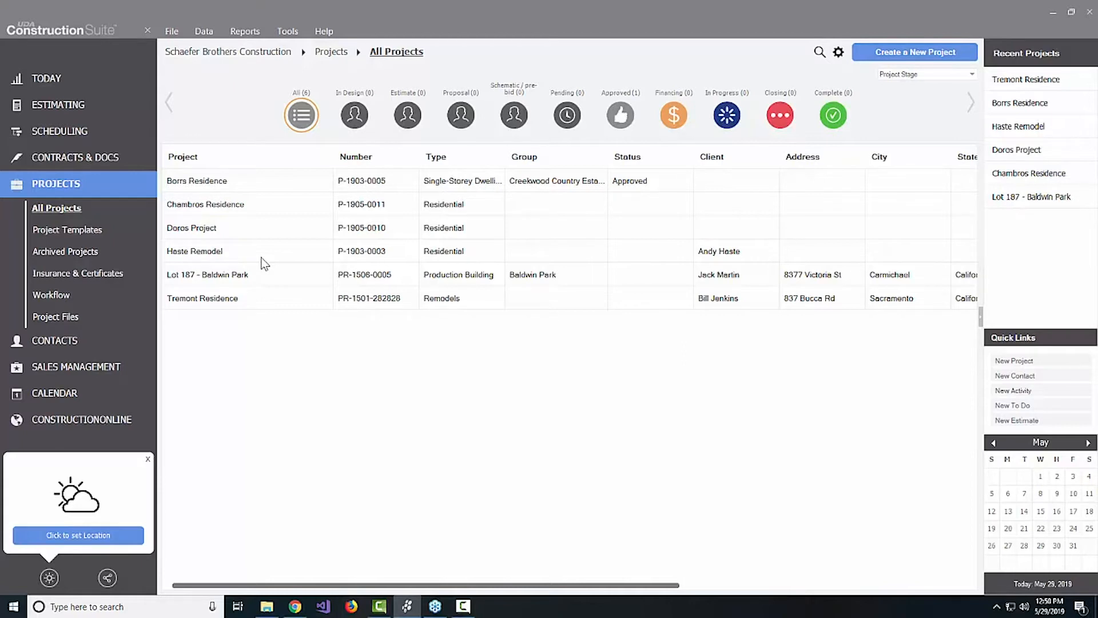
{"action": "left_click", "coordinate": [838, 54]}
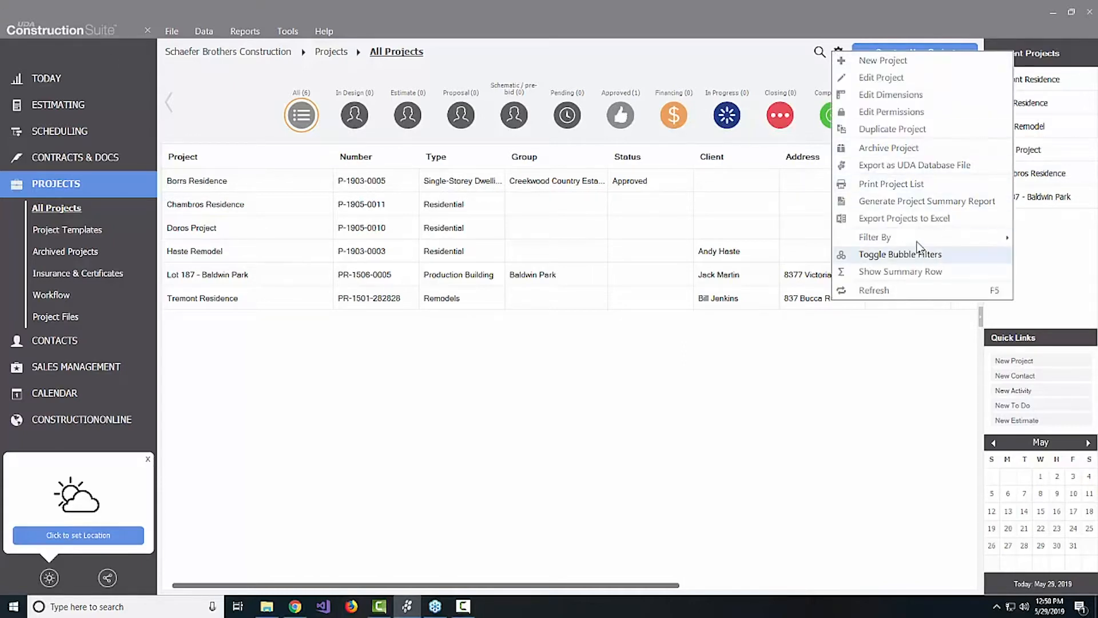
{"action": "mouse_move", "coordinate": [918, 239]}
{"action": "mouse_move", "coordinate": [810, 276]}
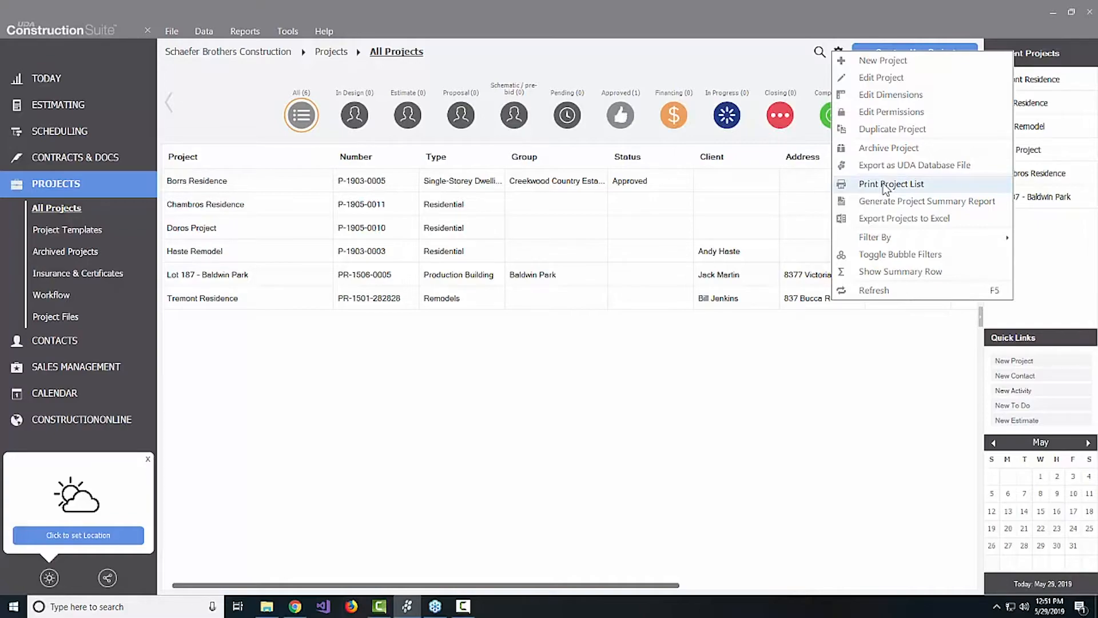
{"action": "double_click", "coordinate": [810, 5]}
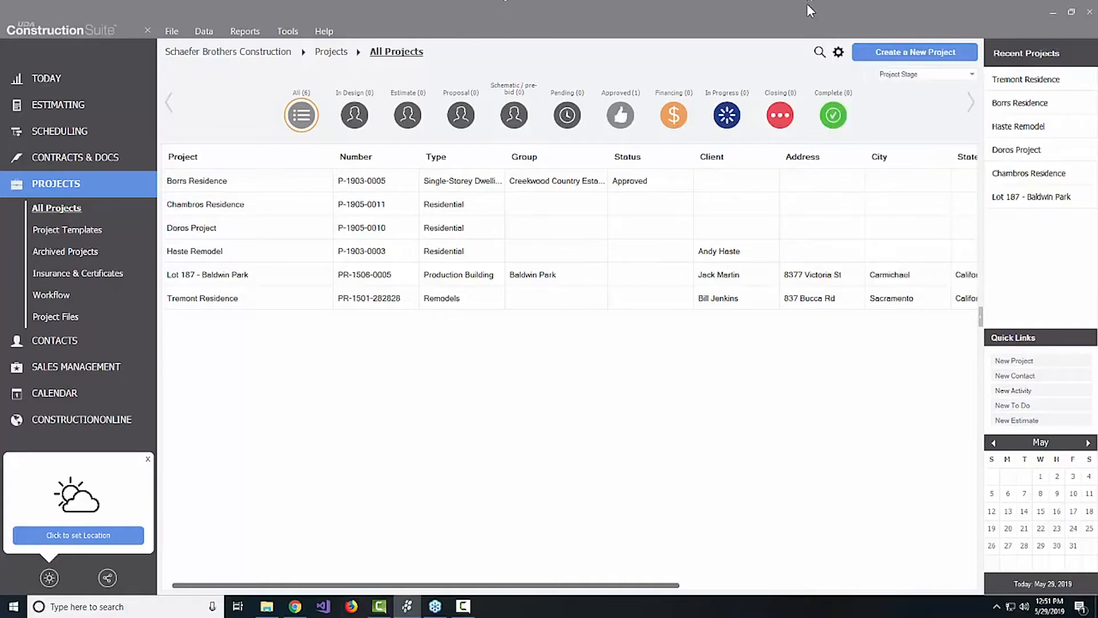
Step: Switch to Chrome and view the upcoming webinars on the construction software events page
{"action": "left_click", "coordinate": [1076, 11]}
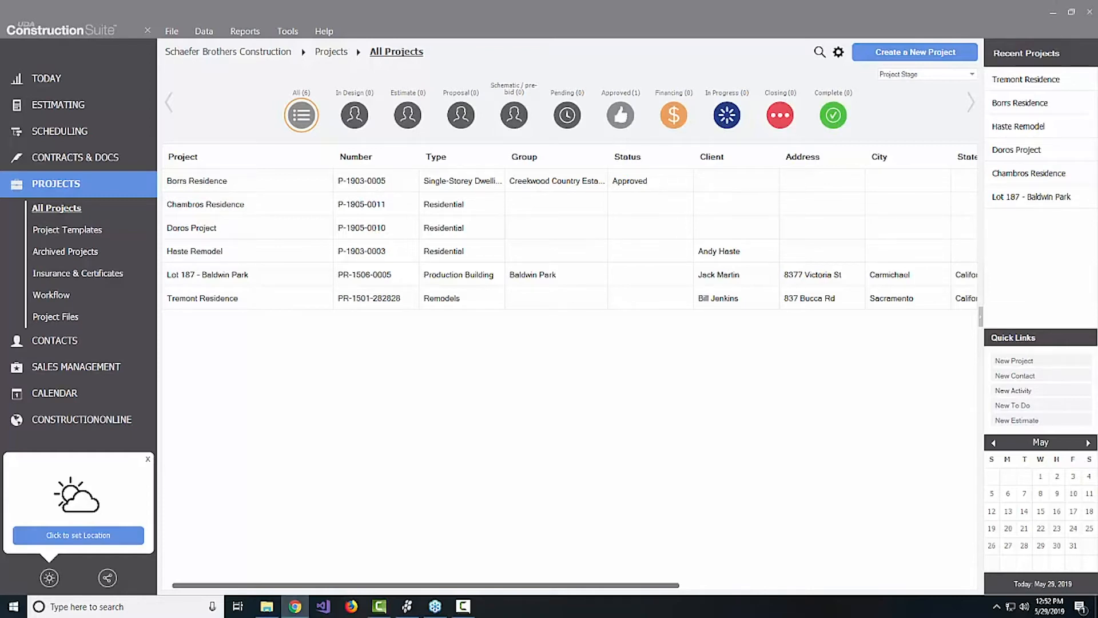
{"action": "left_click_drag", "start_coordinate": [1097, 75], "coordinate": [80, 5]}
{"action": "scroll", "coordinate": [1003, 289], "scroll_direction": "up", "scroll_amount": 4}
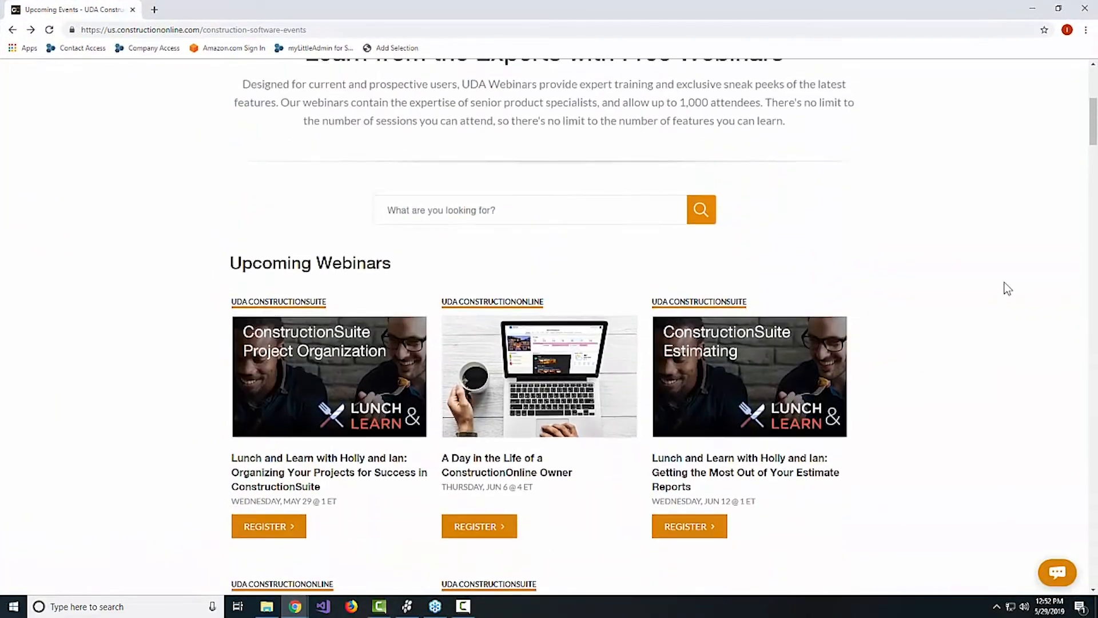
Step: Examine the Upcoming Webinars and On Demand Webinar Recordings on the events page, ending back at the upcoming sessions
{"action": "scroll", "coordinate": [1008, 289], "scroll_direction": "down", "scroll_amount": 1}
{"action": "scroll", "coordinate": [1006, 288], "scroll_direction": "down", "scroll_amount": 1}
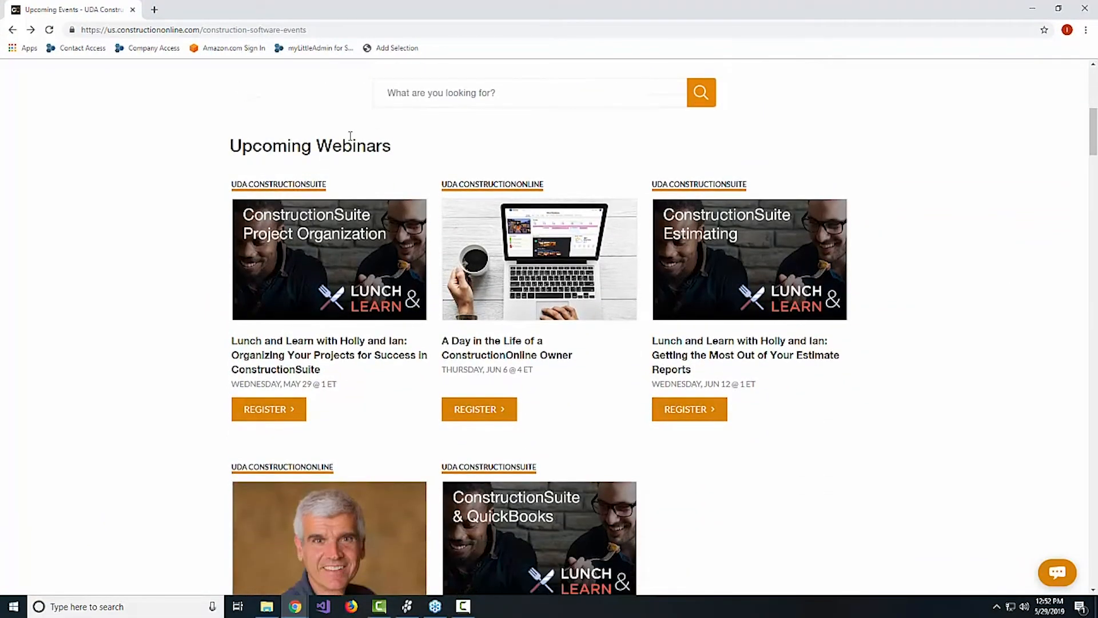
{"action": "scroll", "coordinate": [629, 371], "scroll_direction": "down", "scroll_amount": 1}
{"action": "scroll", "coordinate": [629, 374], "scroll_direction": "down", "scroll_amount": 2}
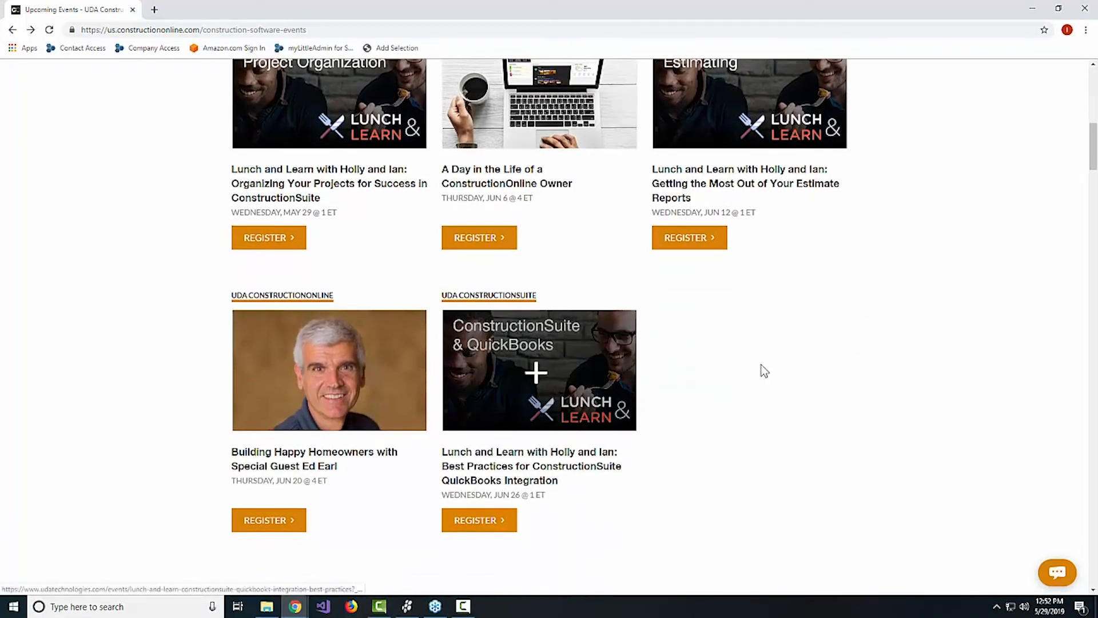
{"action": "scroll", "coordinate": [778, 369], "scroll_direction": "down", "scroll_amount": 4}
{"action": "scroll", "coordinate": [779, 369], "scroll_direction": "down", "scroll_amount": 3}
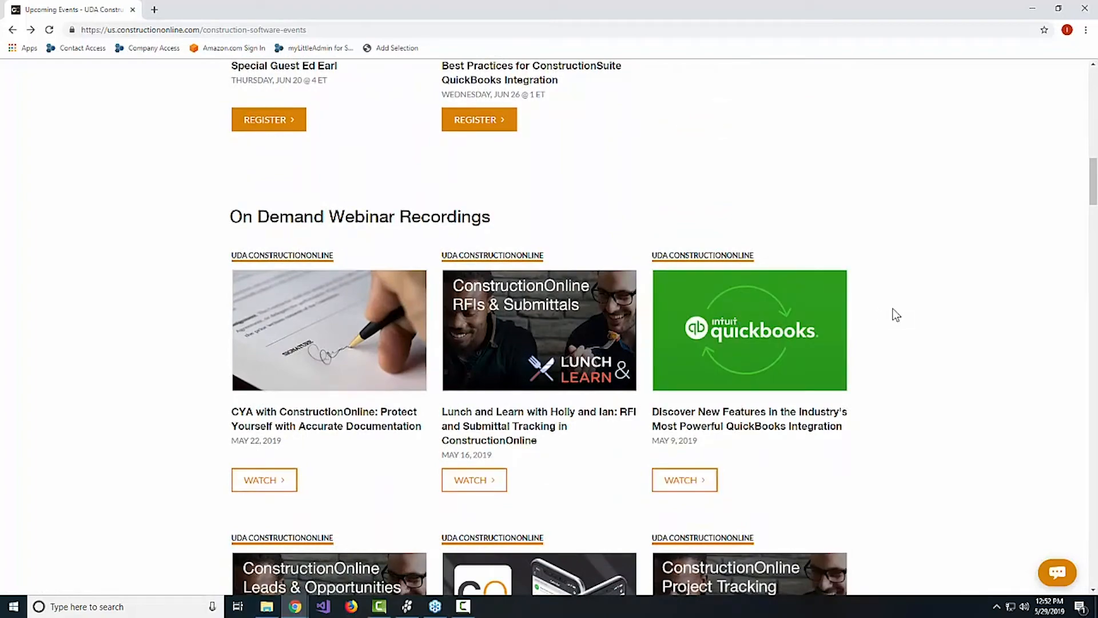
{"action": "scroll", "coordinate": [899, 316], "scroll_direction": "down", "scroll_amount": 4}
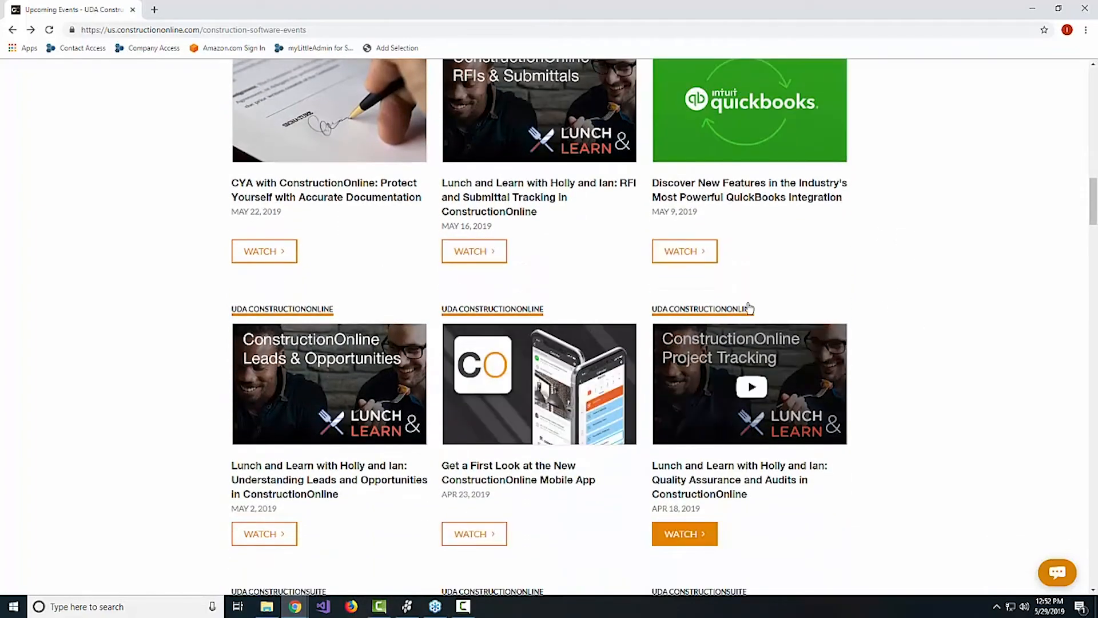
{"action": "scroll", "coordinate": [1025, 318], "scroll_direction": "up", "scroll_amount": 10}
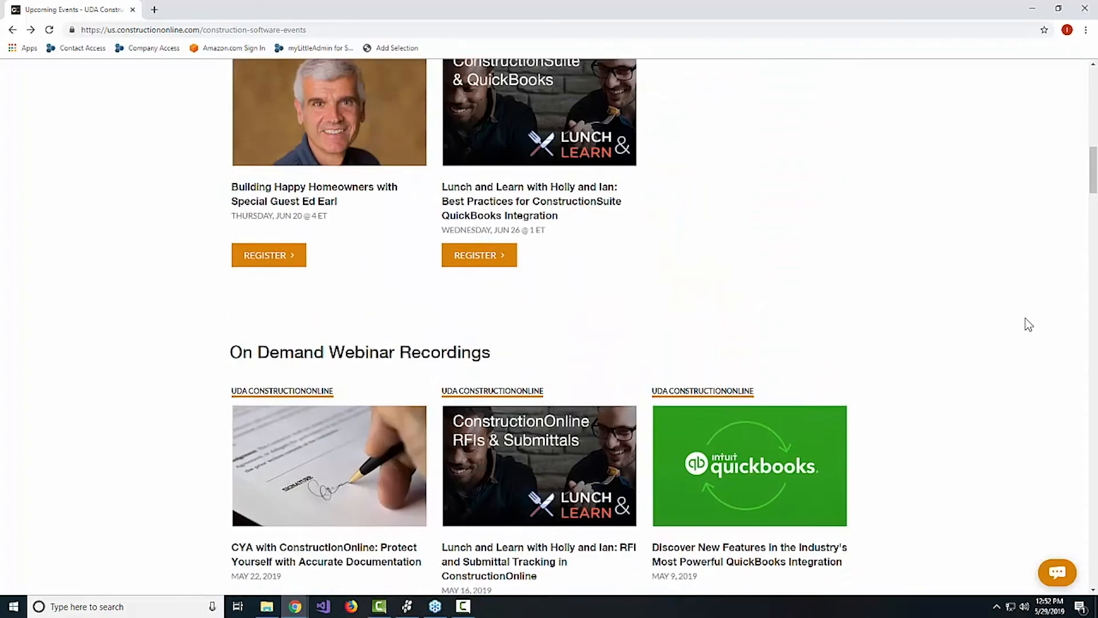
{"action": "scroll", "coordinate": [1024, 319], "scroll_direction": "up", "scroll_amount": 3}
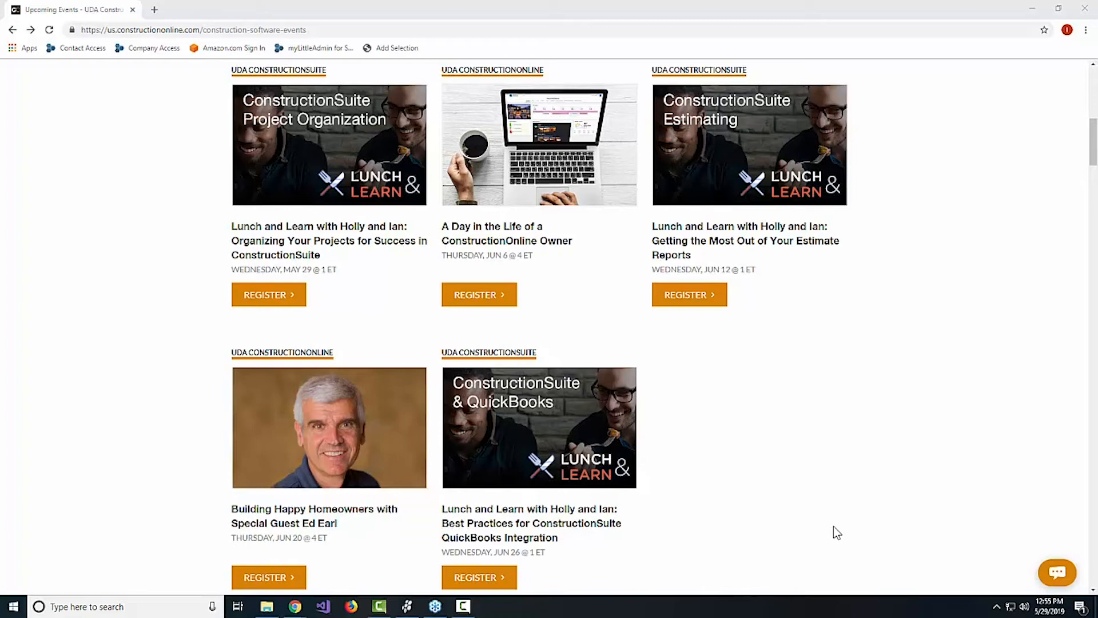
Step: Switch back to ConstructionSuite, view the list of project templates and bring up the available help resources
{"action": "left_click", "coordinate": [405, 608]}
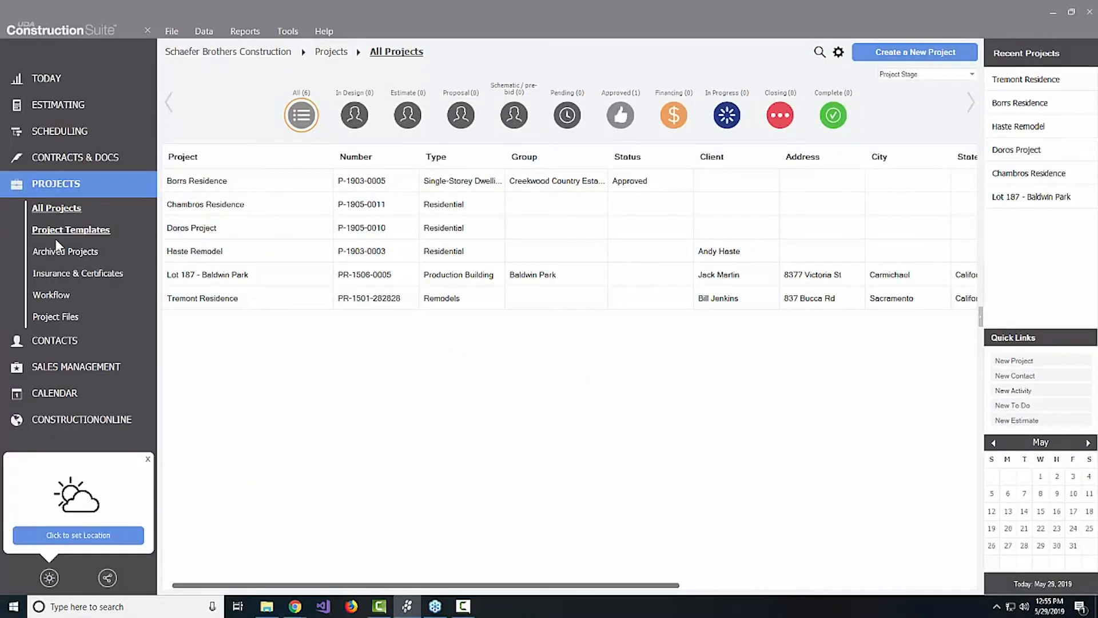
{"action": "left_click", "coordinate": [74, 232]}
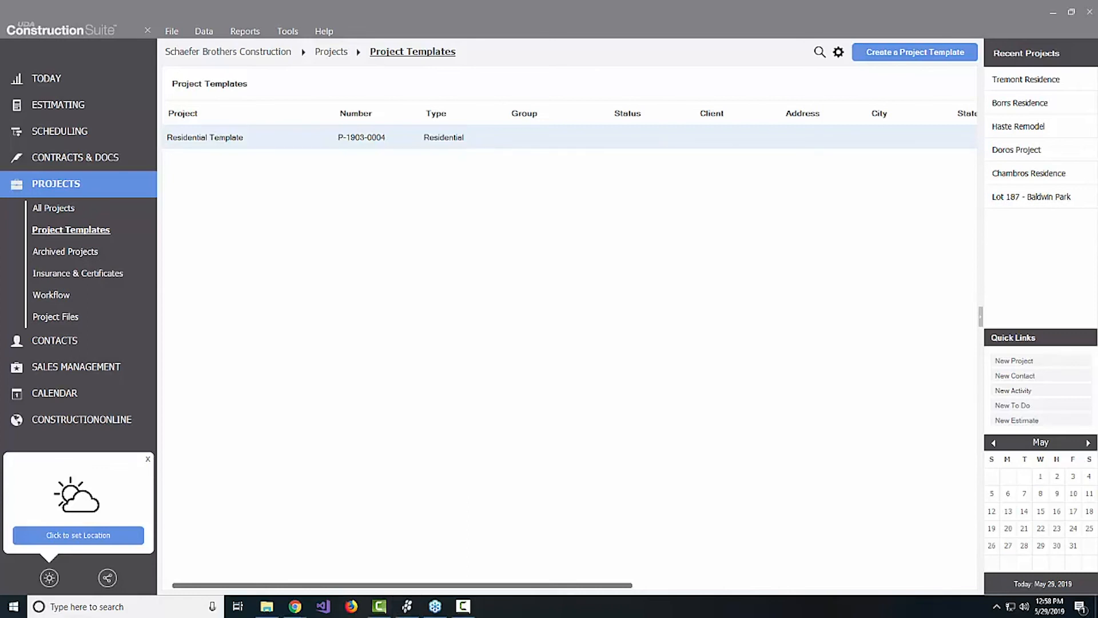
{"action": "left_click", "coordinate": [322, 32]}
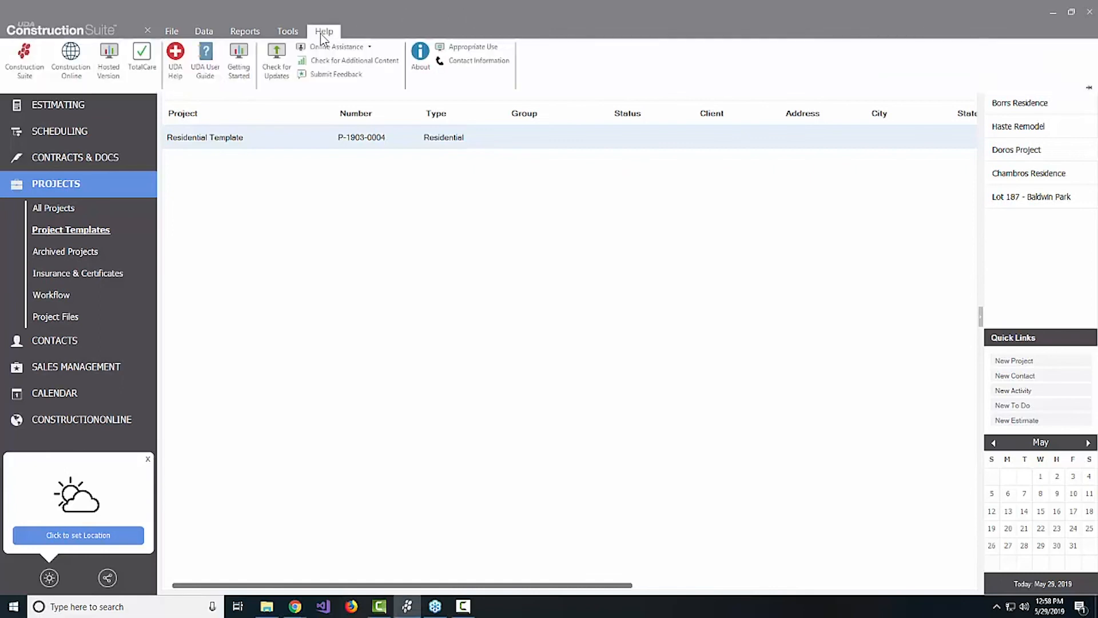